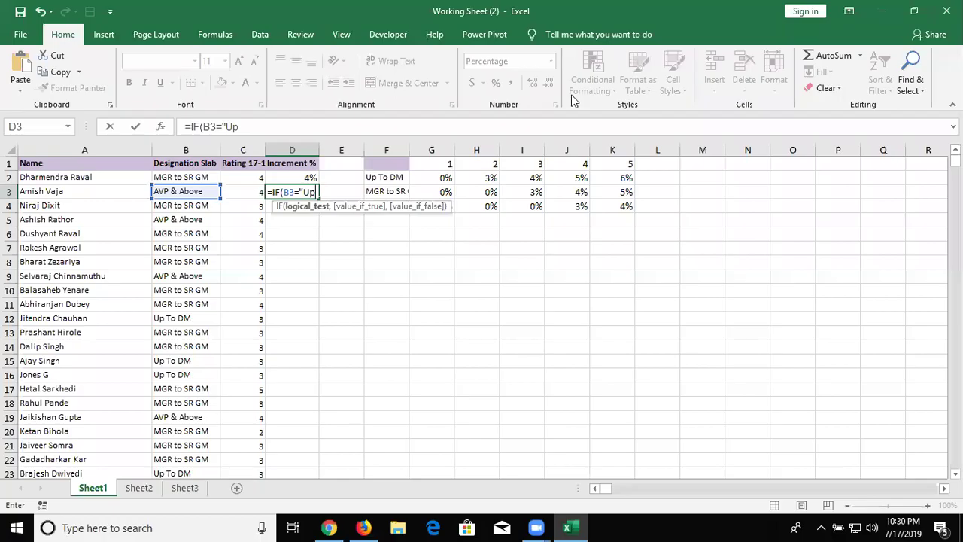
Step: Discard the unfinished D3 formula and review the ratings in column C
{"action": "key", "text": "Escape"}
{"action": "left_click", "coordinate": [386, 191]}
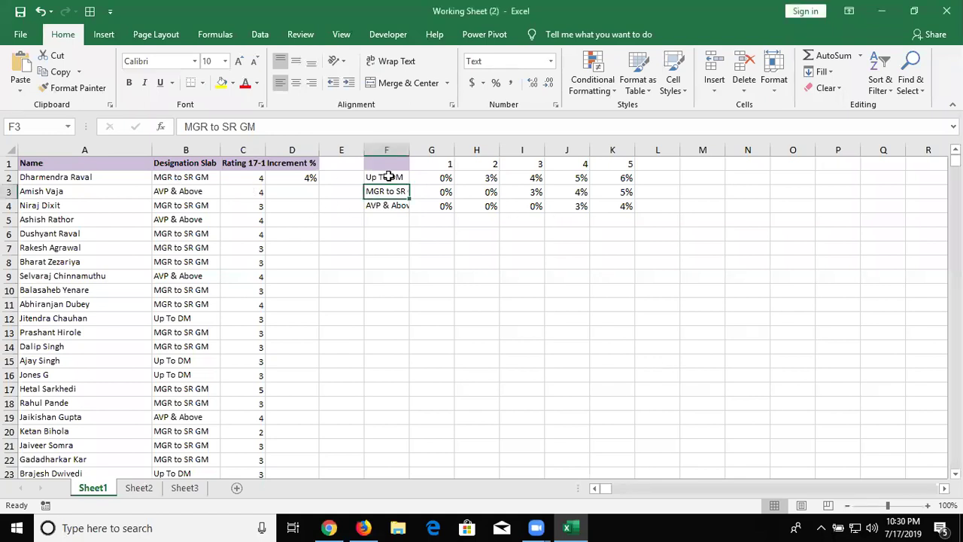
{"action": "left_click", "coordinate": [247, 183]}
{"action": "left_click_drag", "start_coordinate": [247, 183], "coordinate": [248, 304]}
Step: Review the increment table's rating headers, percentages G2:K4 and D2's INDEX/MATCH formula
{"action": "left_click_drag", "start_coordinate": [451, 163], "coordinate": [603, 163]}
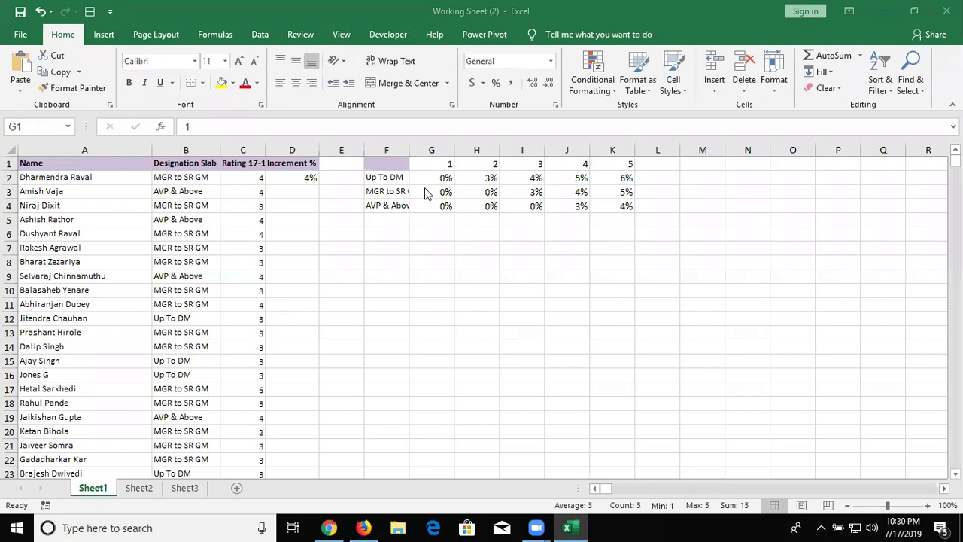
{"action": "left_click_drag", "start_coordinate": [429, 178], "coordinate": [617, 204]}
{"action": "left_click", "coordinate": [241, 250]}
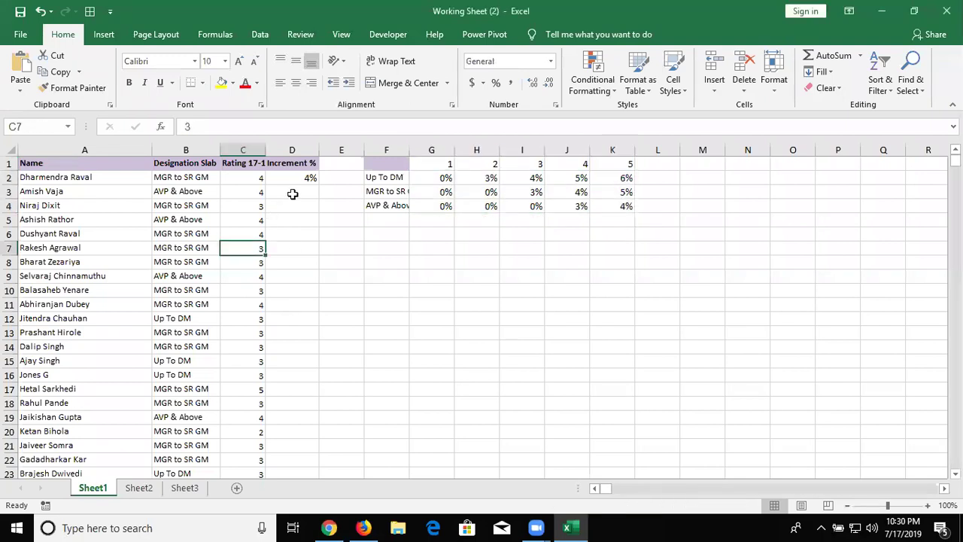
{"action": "double_click", "coordinate": [292, 179]}
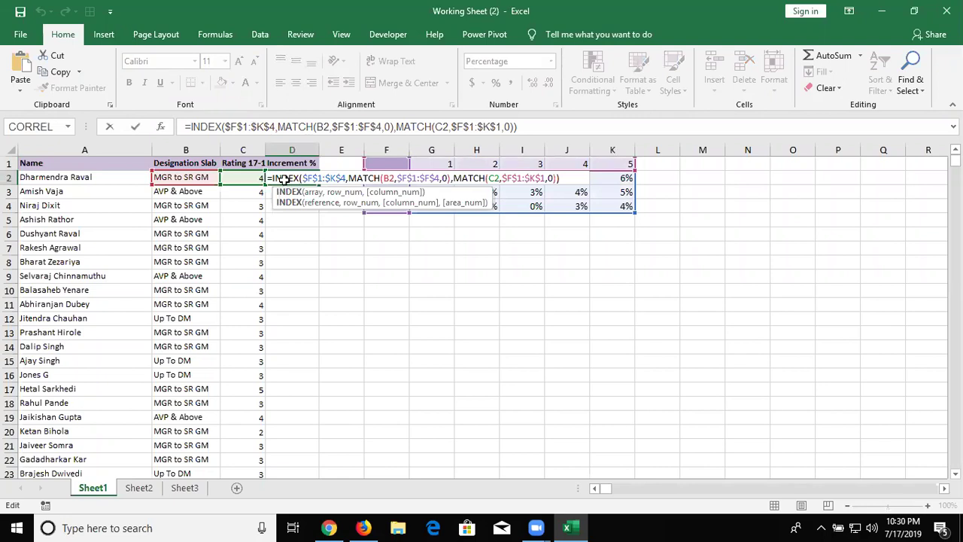
{"action": "key", "text": "Escape"}
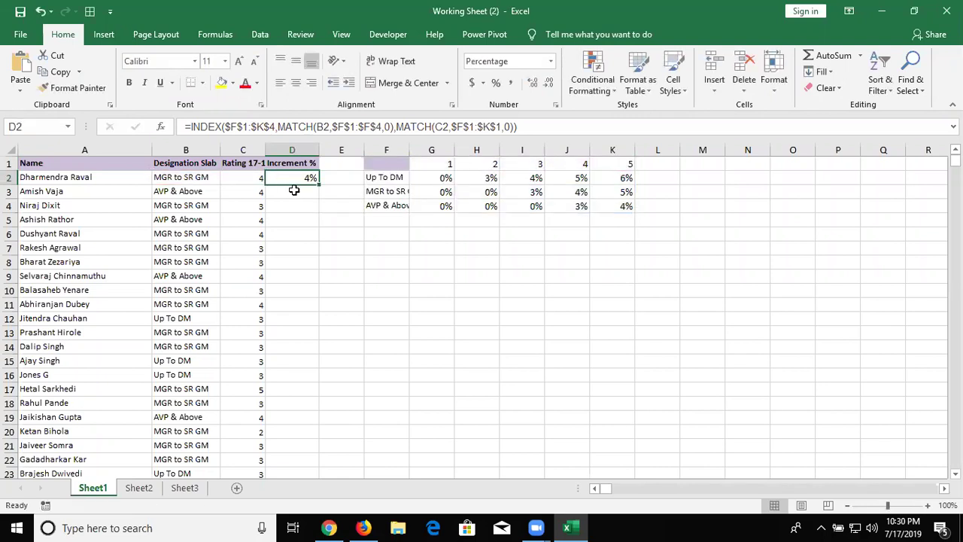
{"action": "left_click", "coordinate": [294, 190]}
{"action": "key", "text": "Up"}
{"action": "key", "text": "Up"}
{"action": "key", "text": "Right"}
{"action": "key", "text": "Right"}
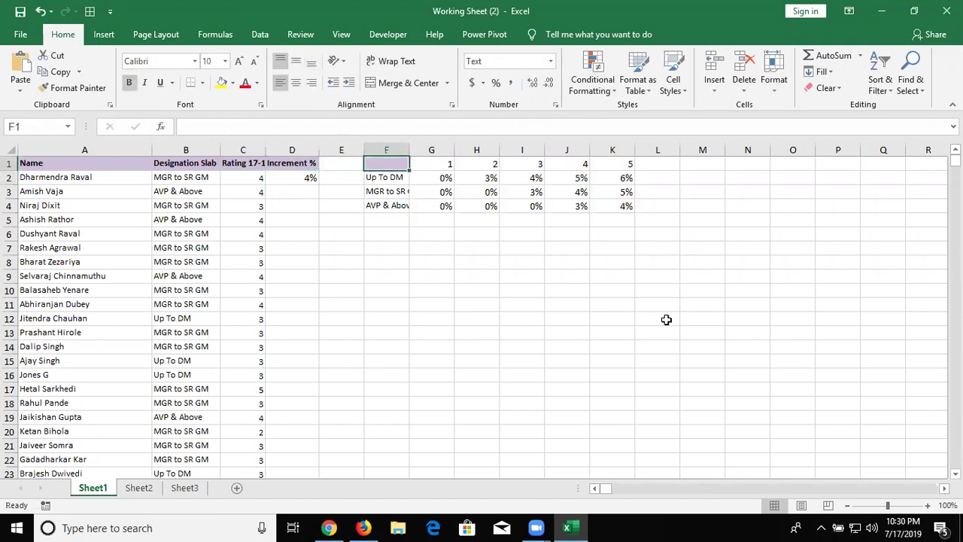
{"action": "key", "text": "shift+Right"}
{"action": "key", "text": "shift+Right"}
{"action": "key", "text": "shift+Right"}
{"action": "key", "text": "shift+Right"}
{"action": "key", "text": "shift+Right"}
{"action": "key", "text": "shift+Right"}
{"action": "key", "text": "shift+Left"}
{"action": "key", "text": "shift+Left"}
{"action": "key", "text": "shift+Down"}
{"action": "key", "text": "shift+Right"}
{"action": "key", "text": "shift+Right"}
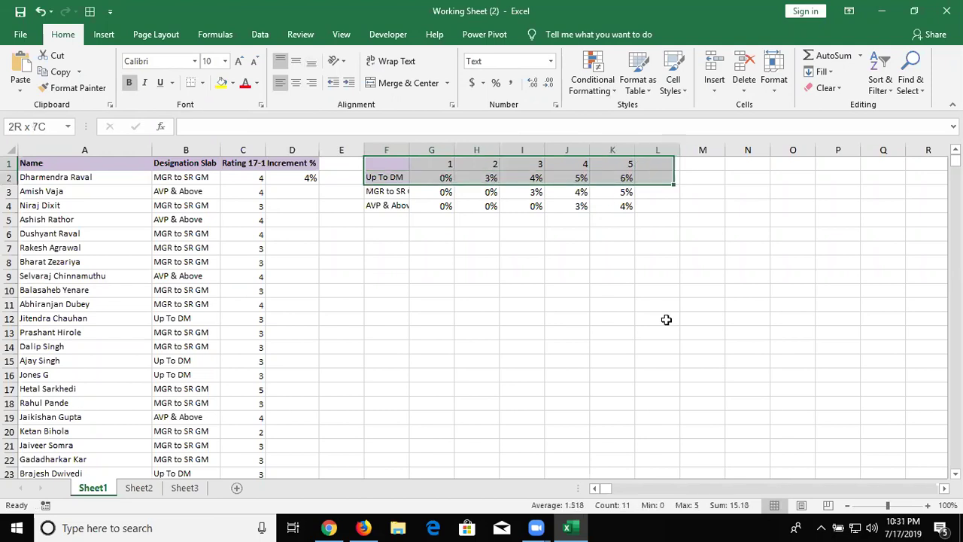
{"action": "key", "text": "shift+Down"}
{"action": "key", "text": "shift+Left"}
{"action": "key", "text": "shift+Down"}
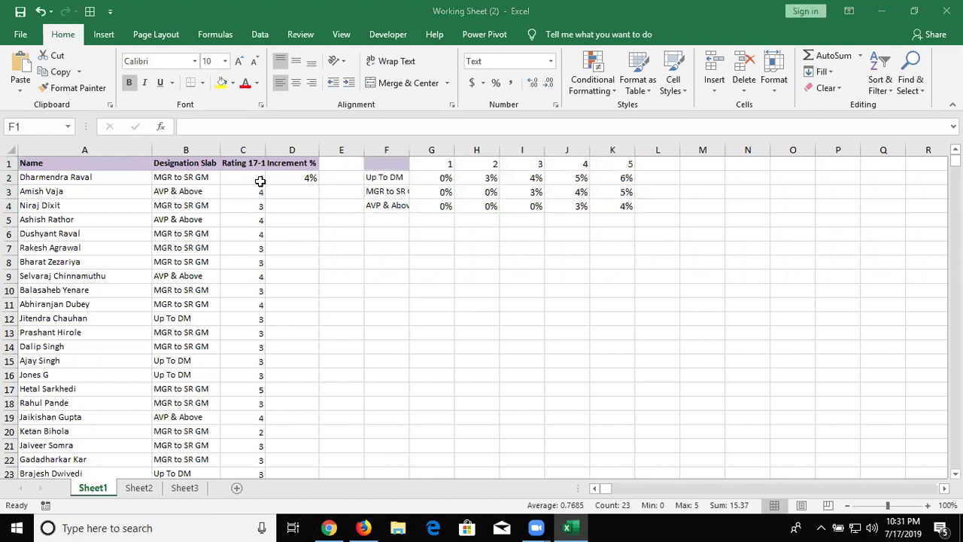
Step: In D3, start the formula =IF(B3="Up to DM",IF(C3=1,0%
{"action": "left_click", "coordinate": [309, 186]}
{"action": "type", "text": "="}
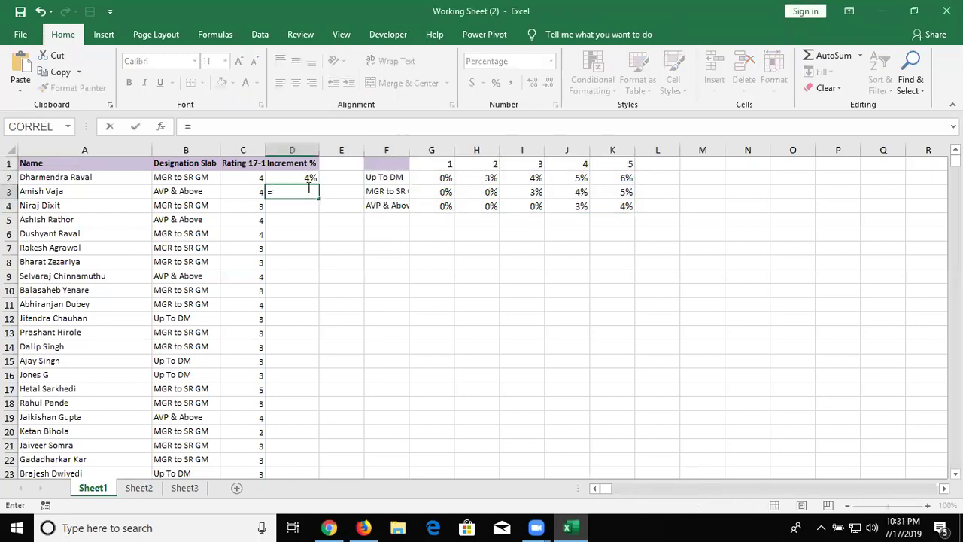
{"action": "type", "text": "if"}
{"action": "key", "text": "Tab"}
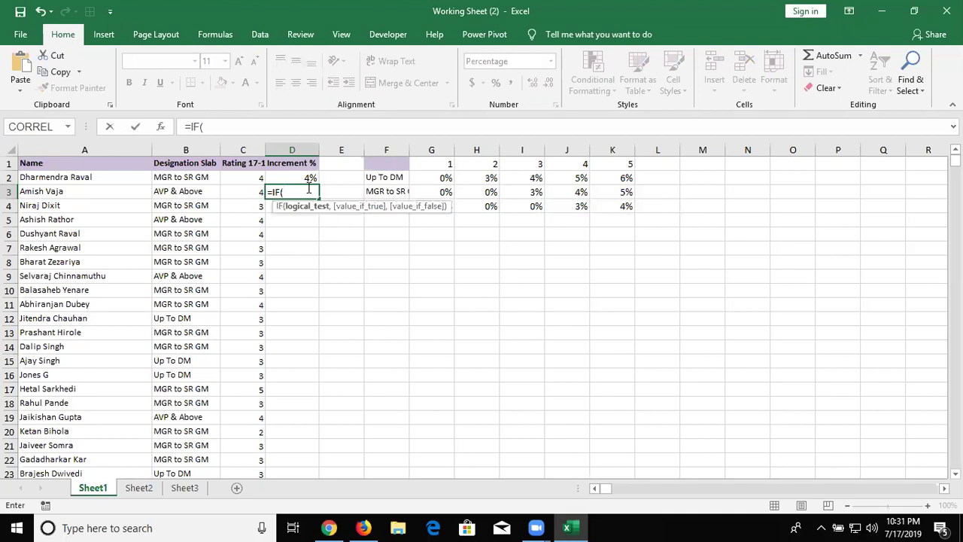
{"action": "key", "text": "Left"}
{"action": "key", "text": "Left"}
{"action": "type", "text": "="}
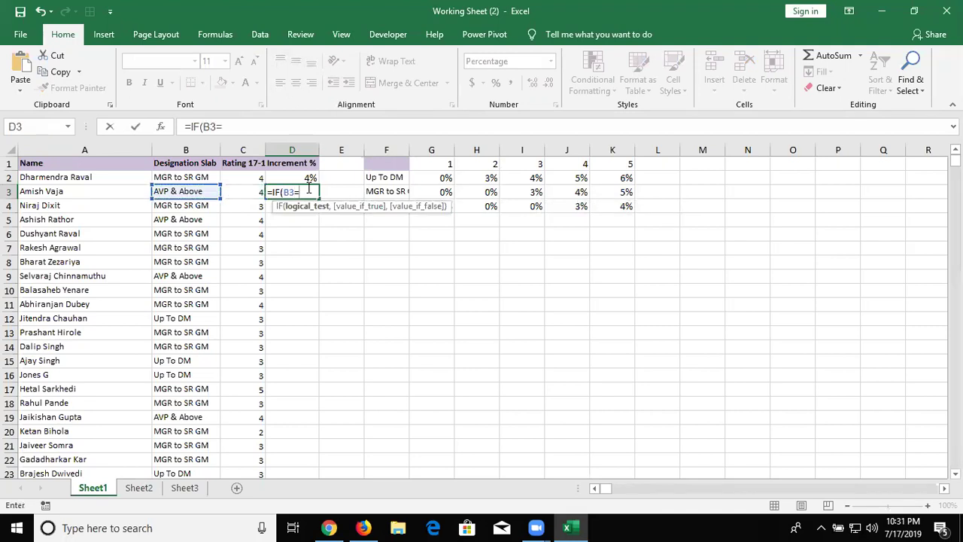
{"action": "type", "text": "\"Up "}
{"action": "type", "text": "to DM\""}
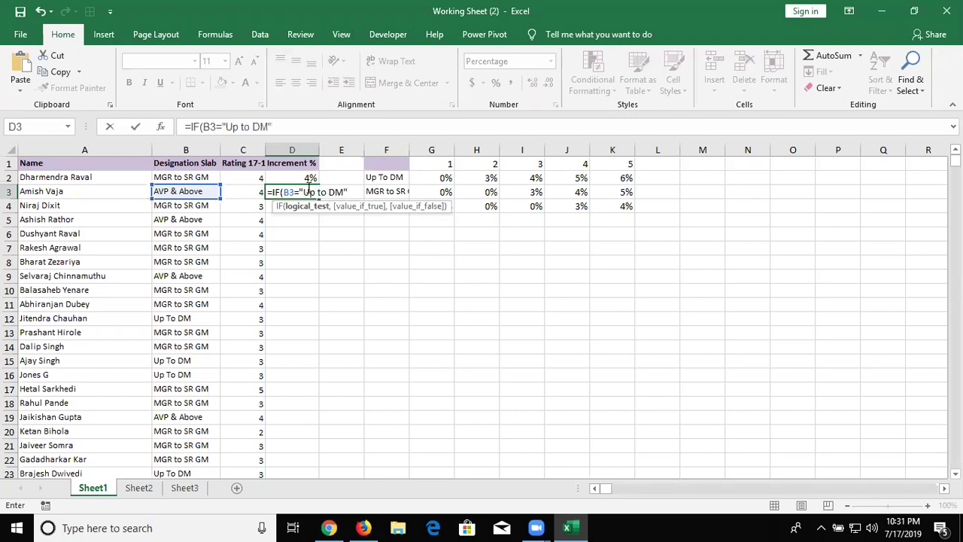
{"action": "type", "text": ","}
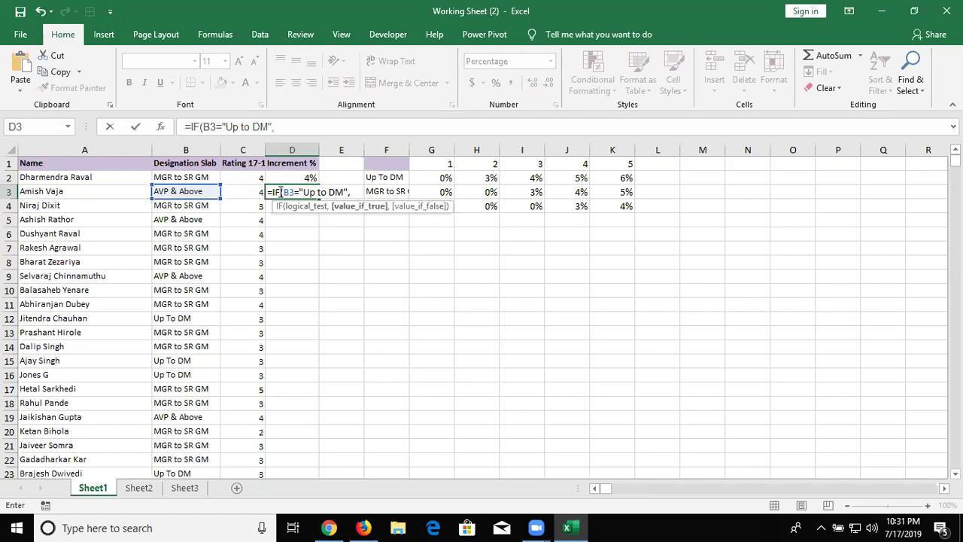
{"action": "left_click", "coordinate": [246, 191]}
{"action": "key", "text": "BackSpace"}
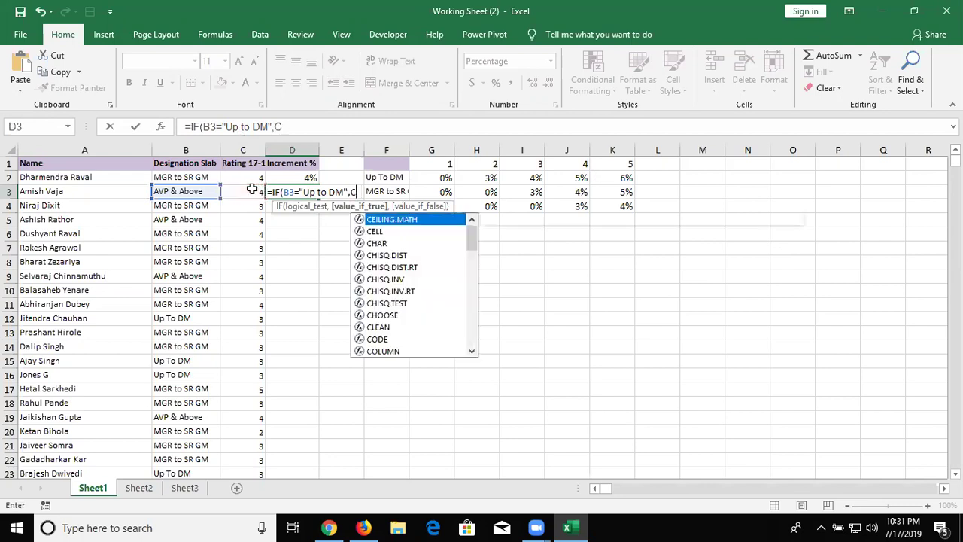
{"action": "key", "text": "BackSpace"}
{"action": "type", "text": "IF("}
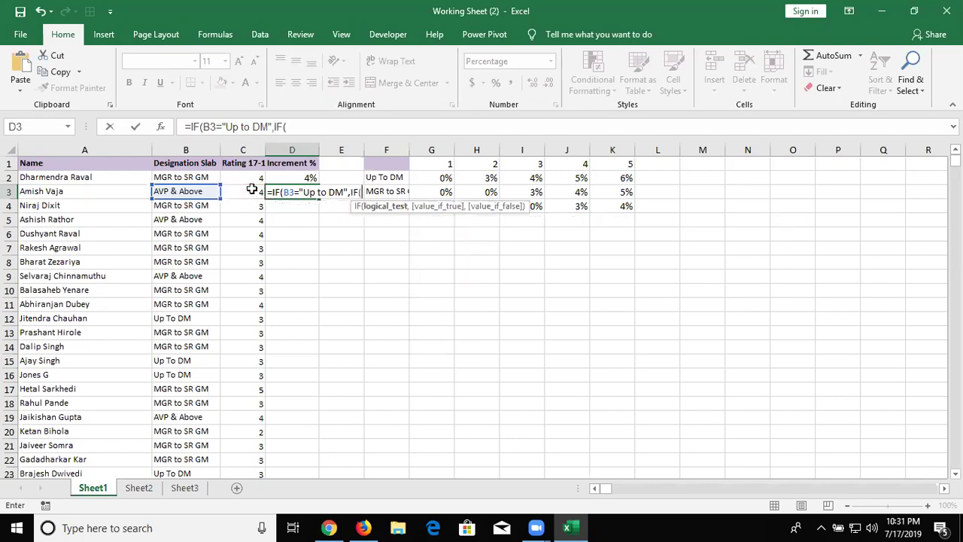
{"action": "left_click", "coordinate": [243, 194]}
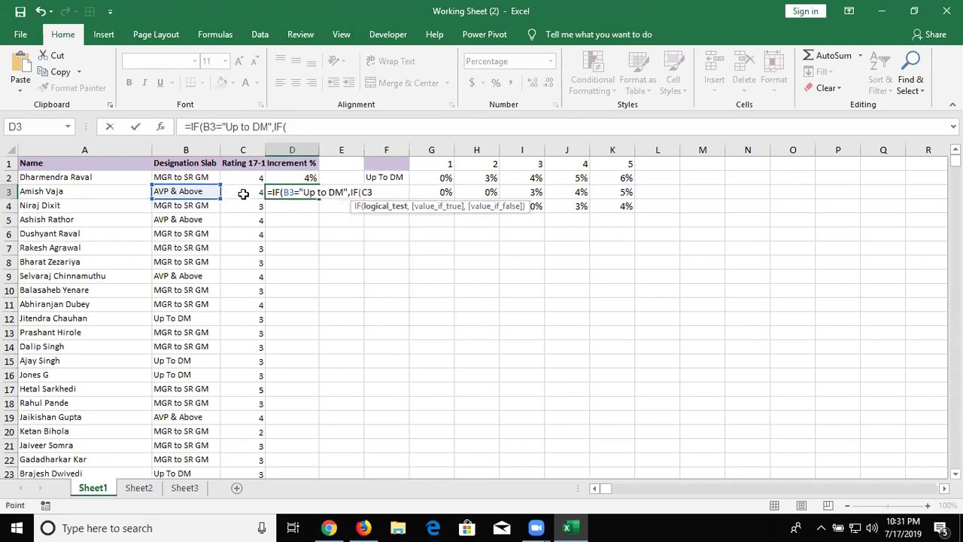
{"action": "type", "text": "=1"}
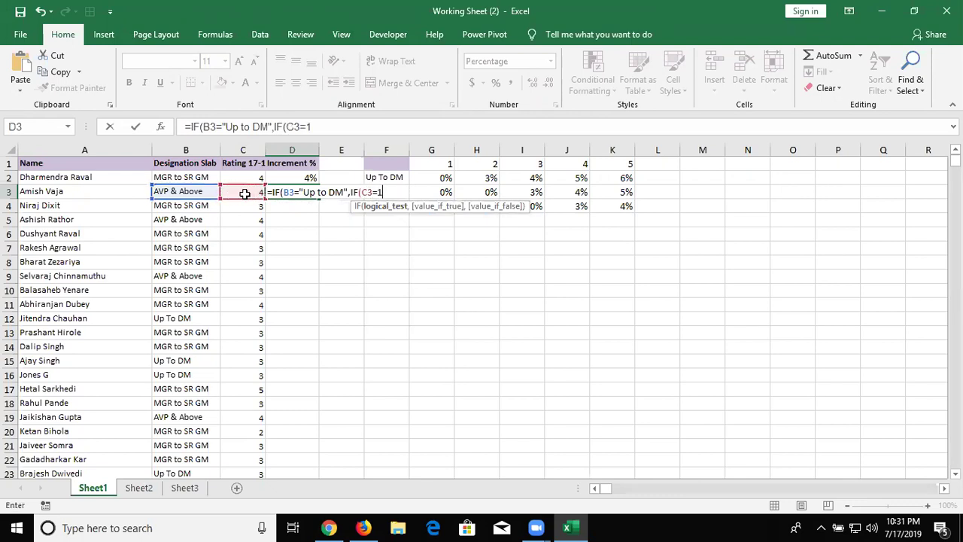
{"action": "type", "text": ",0"}
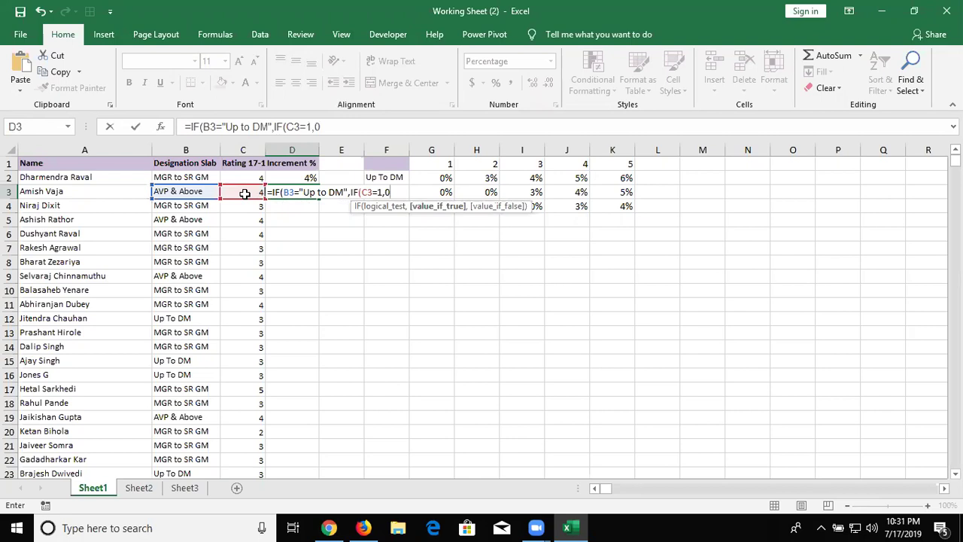
{"action": "type", "text": "%"}
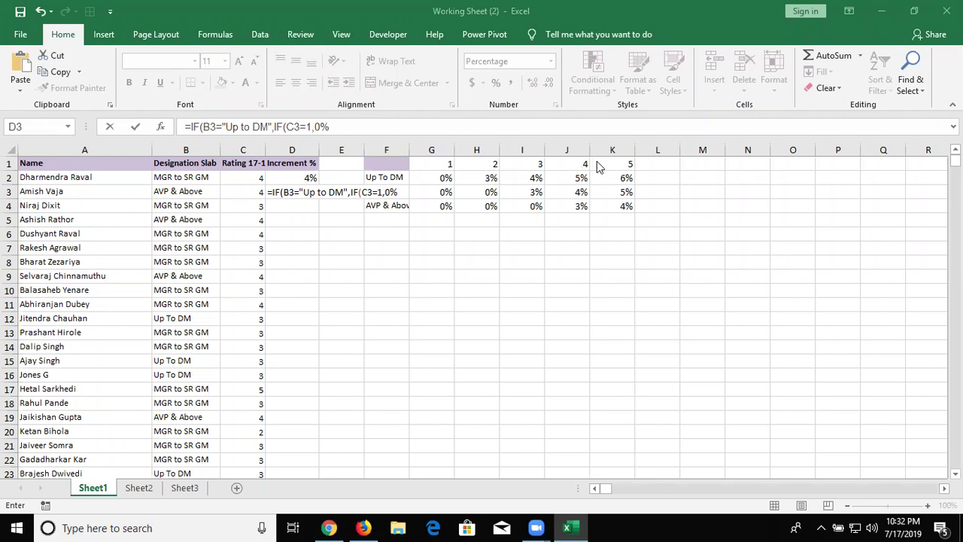
Step: Swap D3's inner IF for CHOOSE, then discard the unfinished formula entirely
{"action": "left_click", "coordinate": [310, 192]}
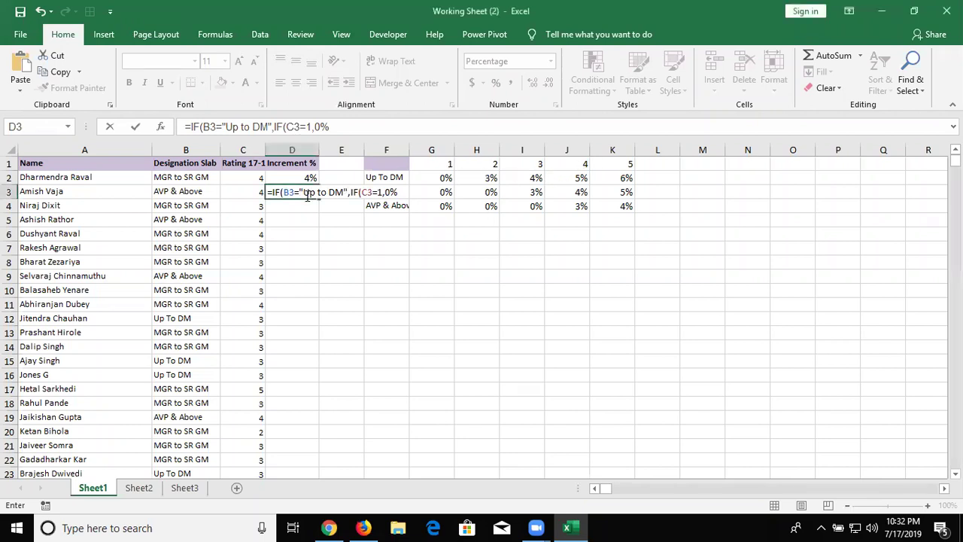
{"action": "key", "text": "BackSpace"}
{"action": "key", "text": "BackSpace"}
{"action": "key", "text": "BackSpace"}
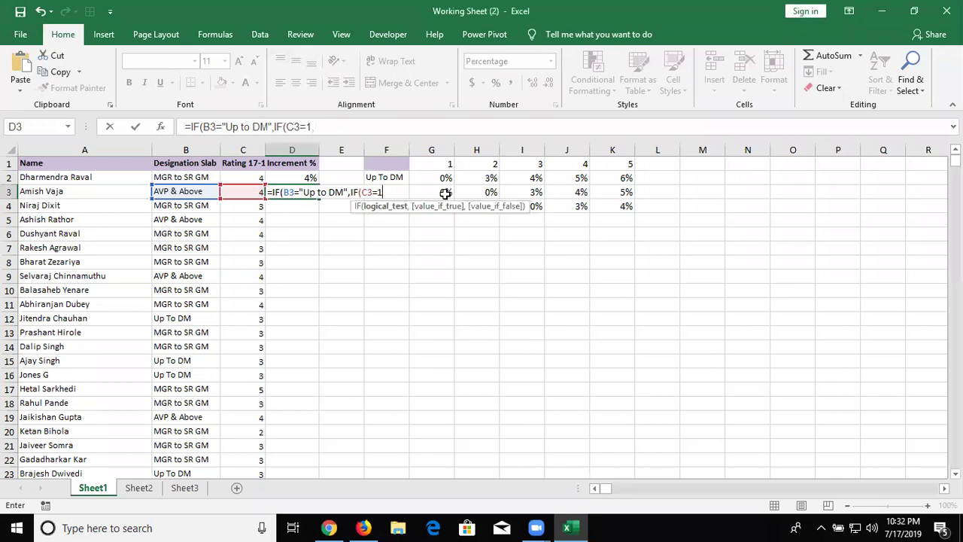
{"action": "key", "text": "BackSpace"}
{"action": "key", "text": "BackSpace"}
{"action": "key", "text": "BackSpace"}
{"action": "key", "text": "BackSpace"}
{"action": "key", "text": "BackSpace"}
{"action": "key", "text": "BackSpace"}
{"action": "key", "text": "BackSpace"}
{"action": "type", "text": "choo"}
{"action": "key", "text": "Tab"}
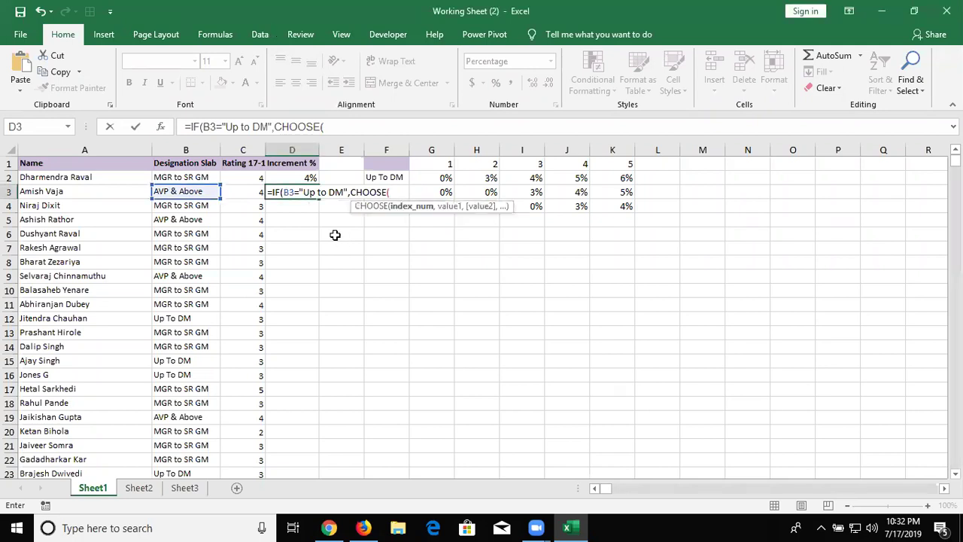
{"action": "key", "text": "Escape"}
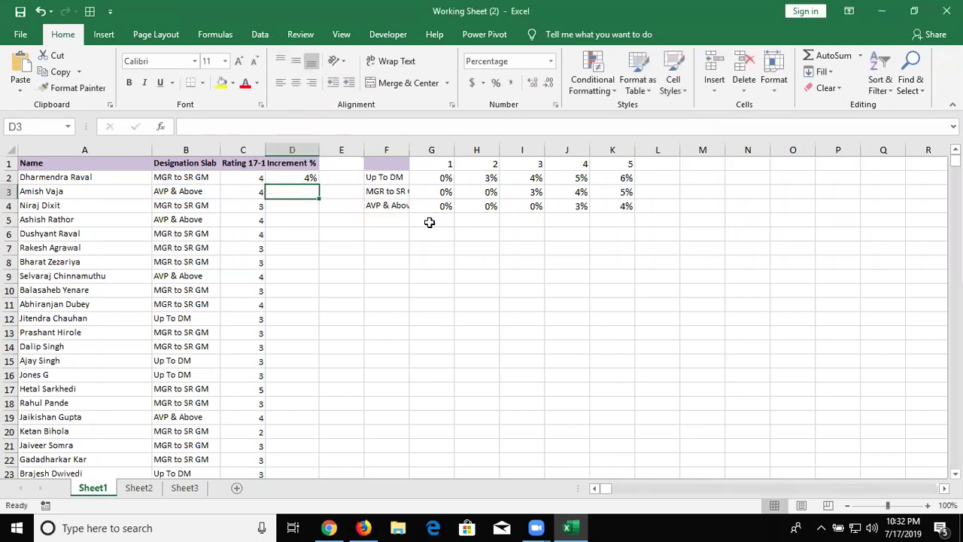
Step: Put 1 in E6 and =CHOOSE(E6,"JAN","FEB") in F6
{"action": "left_click", "coordinate": [345, 235]}
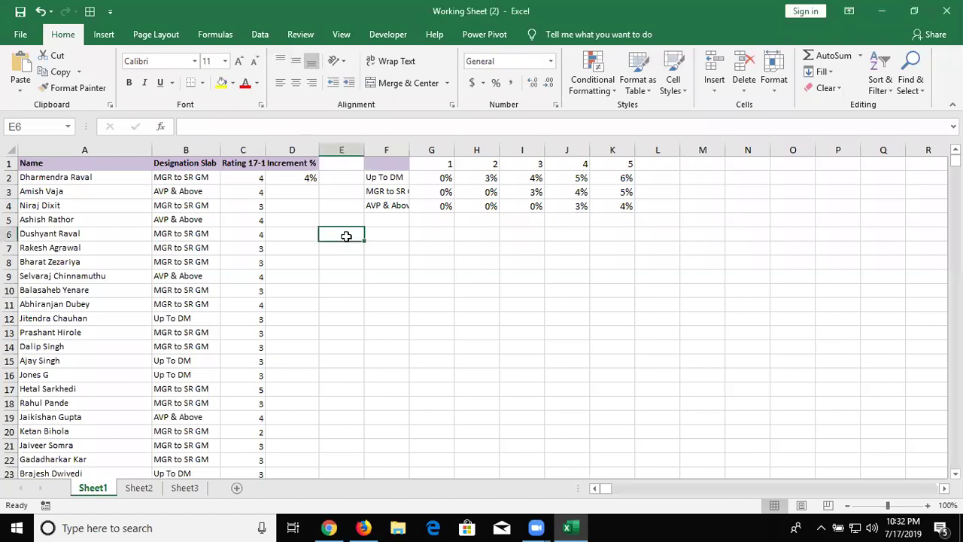
{"action": "type", "text": "1"}
{"action": "key", "text": "Tab"}
{"action": "type", "text": "=ch"}
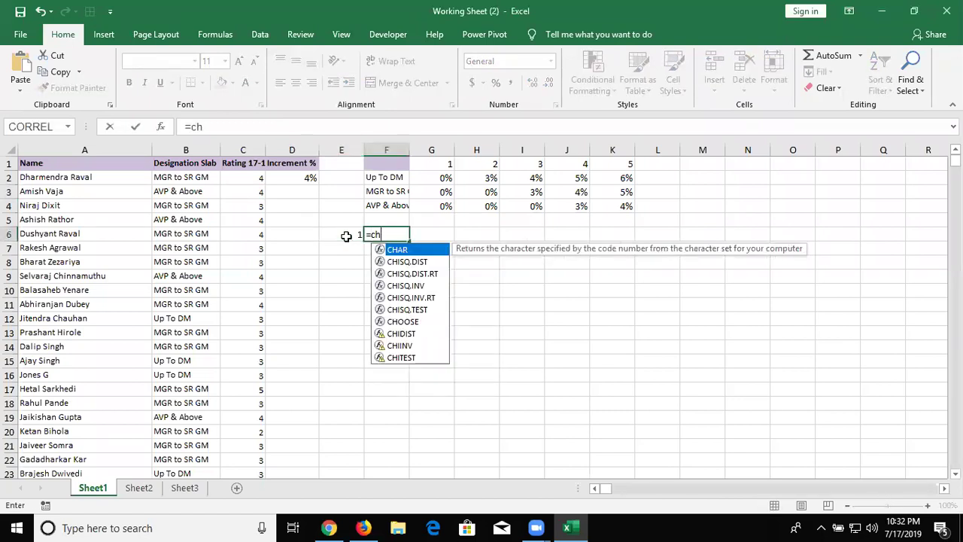
{"action": "type", "text": "oo"}
{"action": "key", "text": "Tab"}
{"action": "left_click", "coordinate": [345, 235]}
{"action": "type", "text": ",\"JAN\",\"FE"}
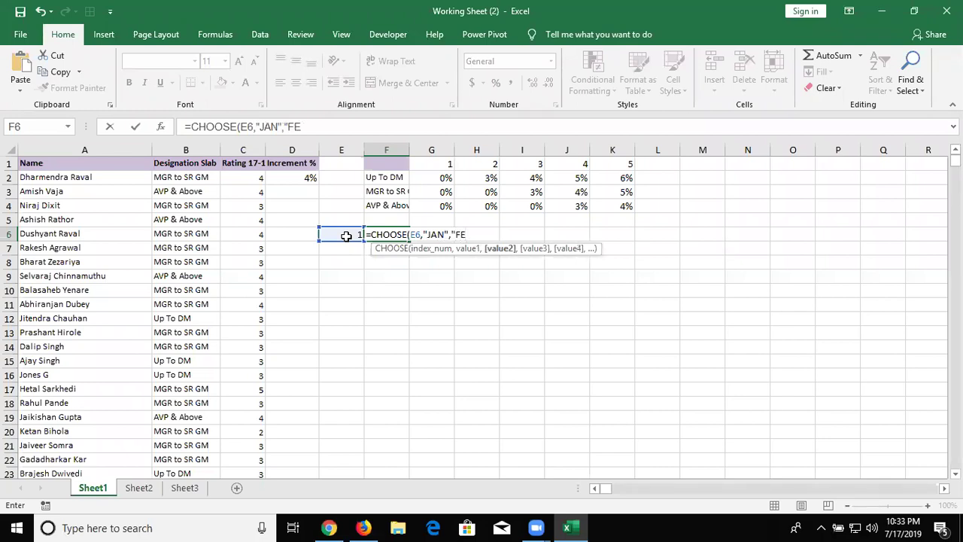
{"action": "type", "text": "B\""}
{"action": "type", "text": ")"}
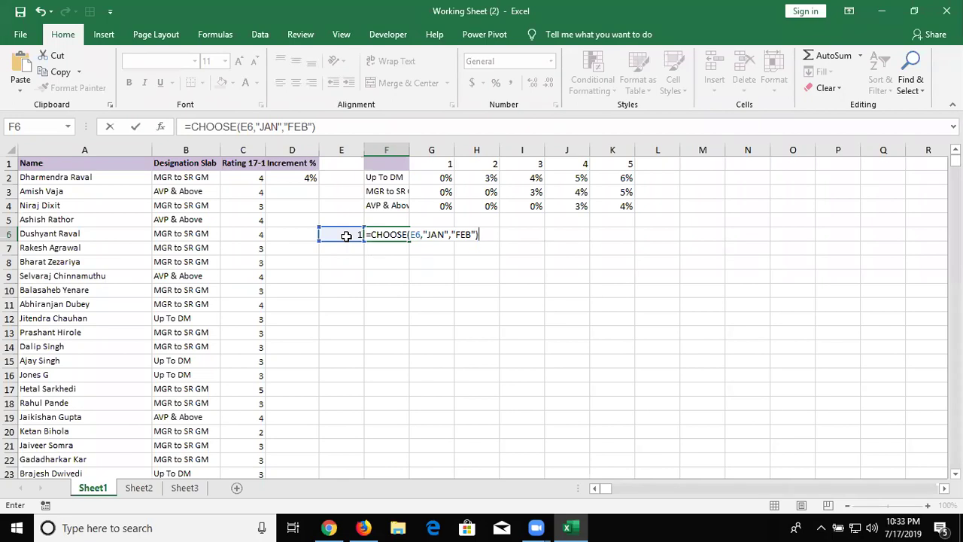
{"action": "key", "text": "Return"}
Step: Test the CHOOSE demo by changing E6 to 2, then back to 1
{"action": "left_click", "coordinate": [346, 235]}
{"action": "type", "text": "2"}
{"action": "key", "text": "Return"}
{"action": "left_click", "coordinate": [346, 235]}
{"action": "type", "text": "1"}
{"action": "key", "text": "Return"}
Step: Inspect the JAN and FEB arguments of F6's CHOOSE formula and recommit it
{"action": "left_click", "coordinate": [346, 236]}
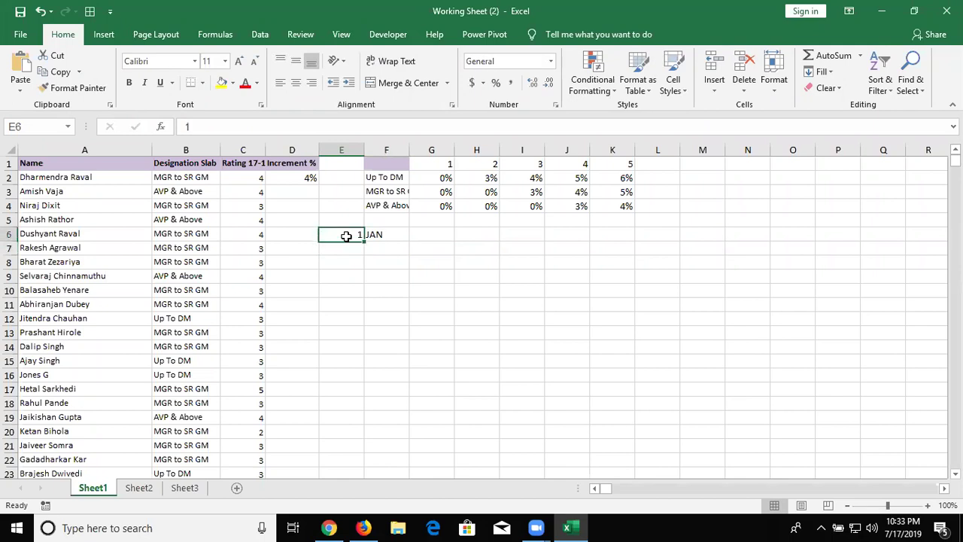
{"action": "key", "text": "Right"}
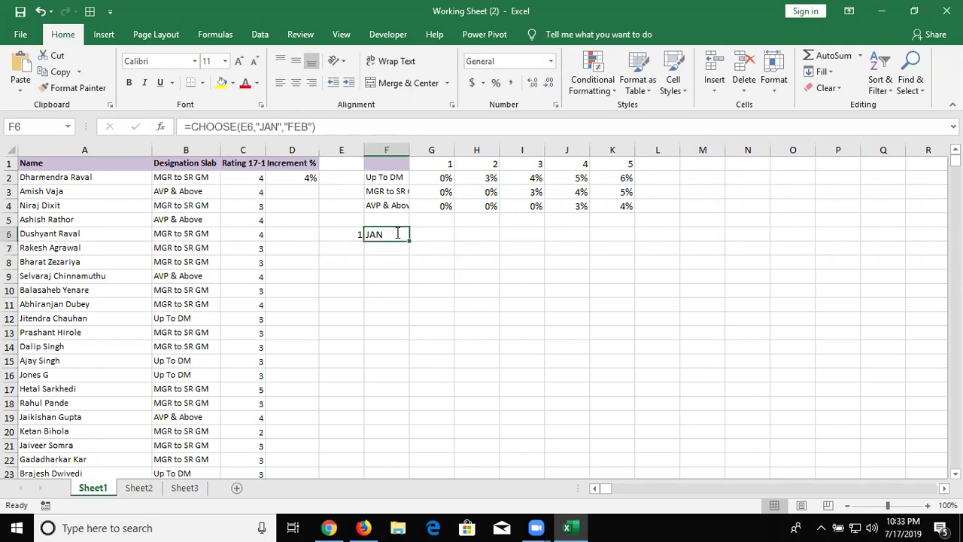
{"action": "double_click", "coordinate": [397, 234]}
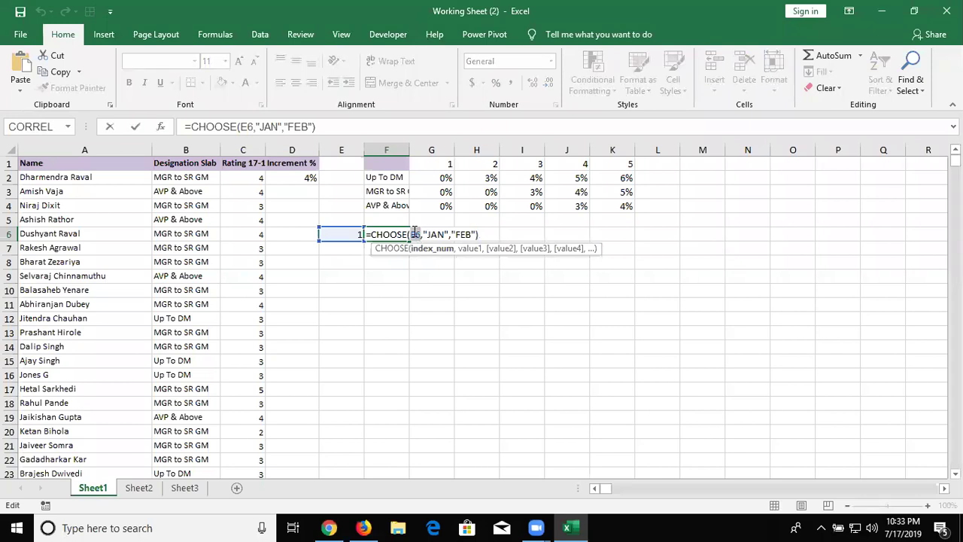
{"action": "left_click", "coordinate": [440, 235]}
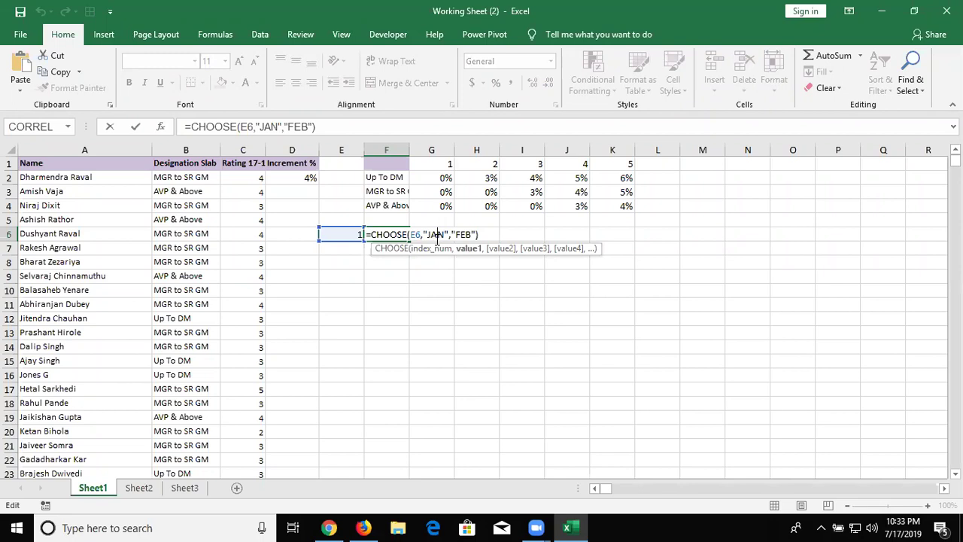
{"action": "left_click", "coordinate": [468, 235]}
{"action": "key", "text": "ctrl+Return"}
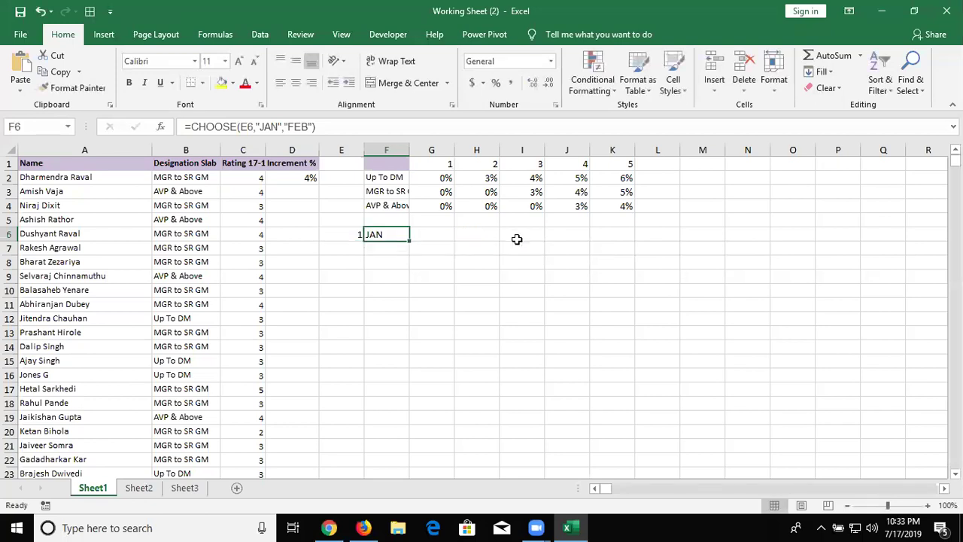
{"action": "key", "text": "Down"}
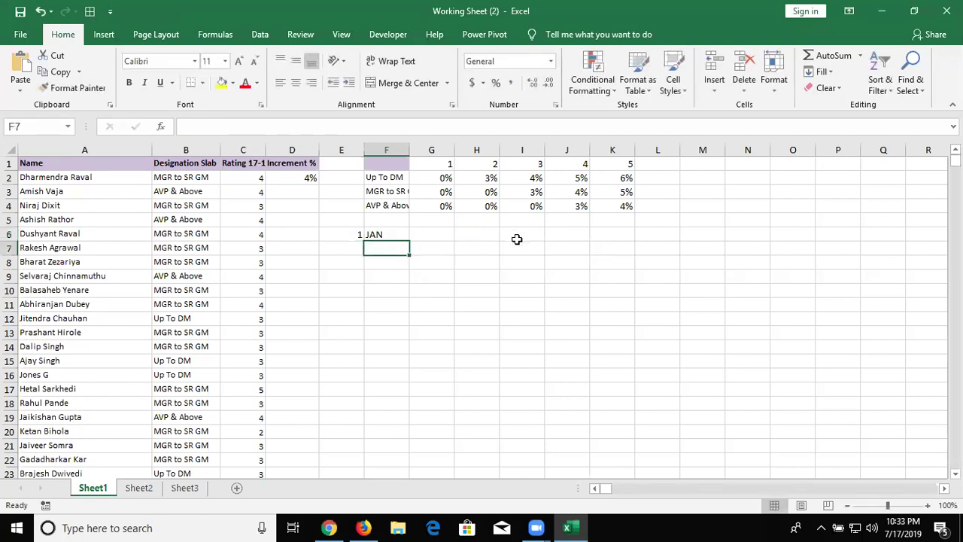
{"action": "type", "text": "=IF("}
{"action": "key", "text": "Left"}
{"action": "key", "text": "Up"}
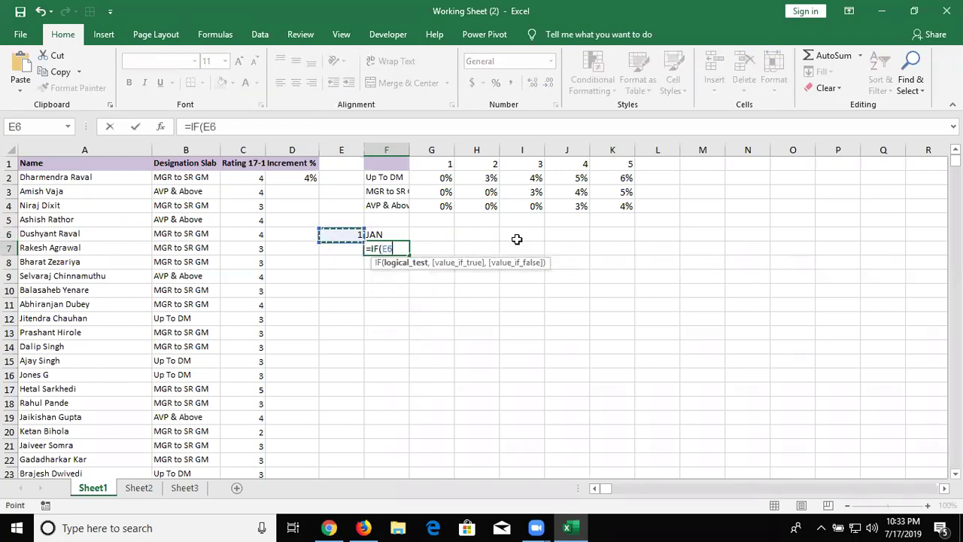
{"action": "type", "text": "=1,\"JAN"}
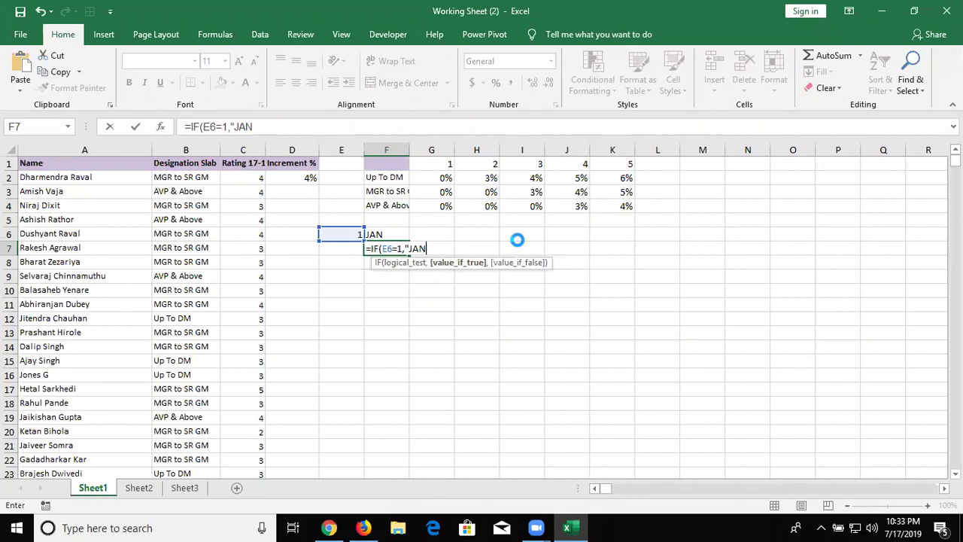
{"action": "key", "text": "Return"}
{"action": "key", "text": "n"}
{"action": "key", "text": "Return"}
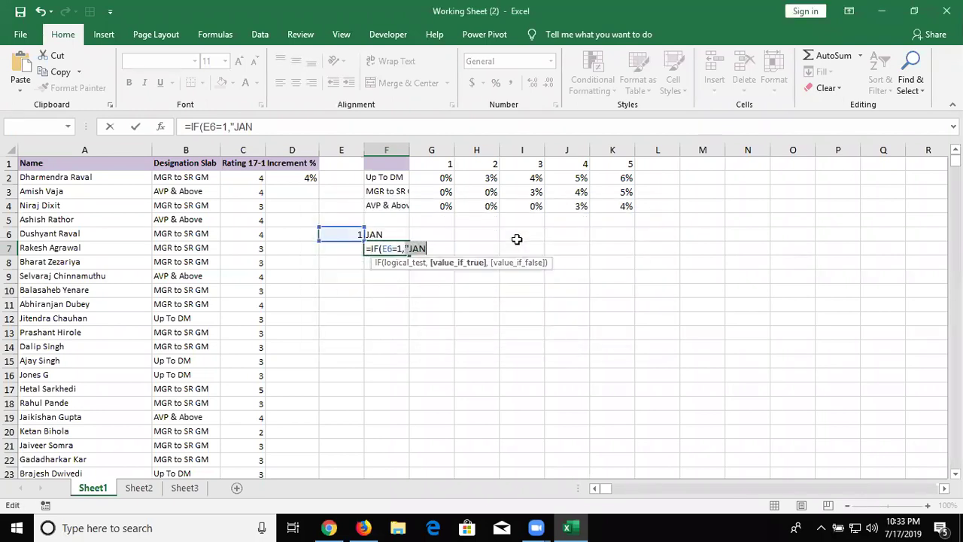
{"action": "key", "text": "Escape"}
{"action": "key", "text": "Left"}
{"action": "key", "text": "Up"}
{"action": "key", "text": "Right"}
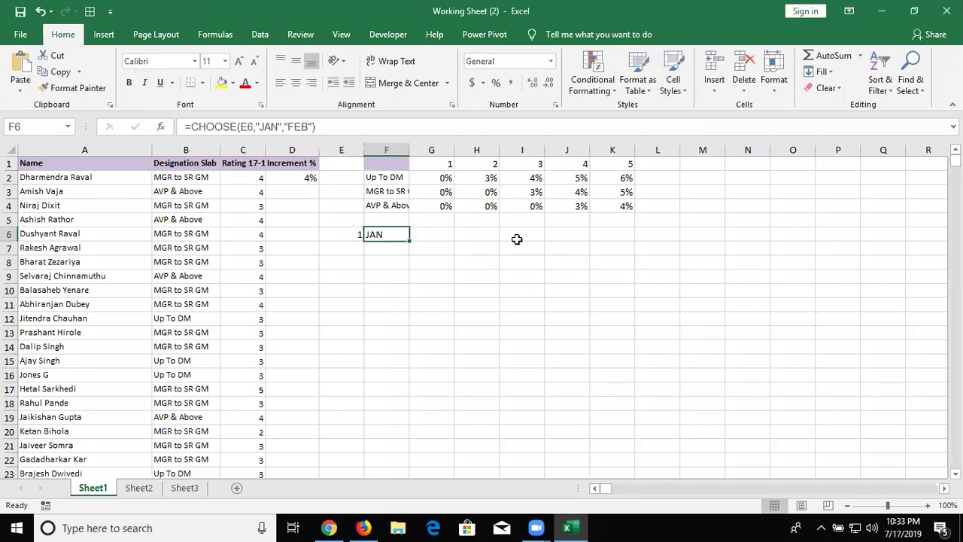
{"action": "key", "text": "Left"}
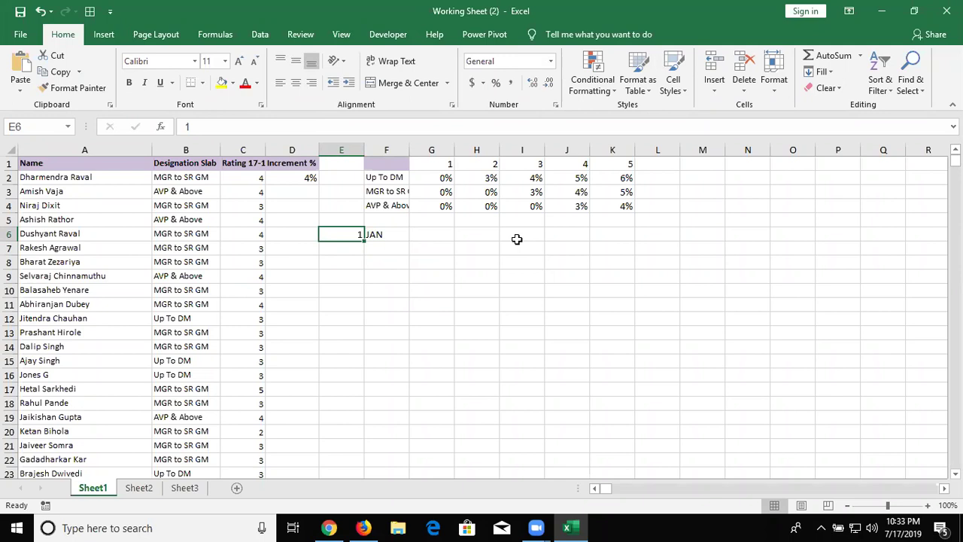
Step: Clear the 1 and JAN demo values from E6:F6
{"action": "key", "text": "shift+Right"}
{"action": "key", "text": "Delete"}
{"action": "key", "text": "Left"}
{"action": "key", "text": "Up"}
{"action": "key", "text": "Up"}
{"action": "key", "text": "Up"}
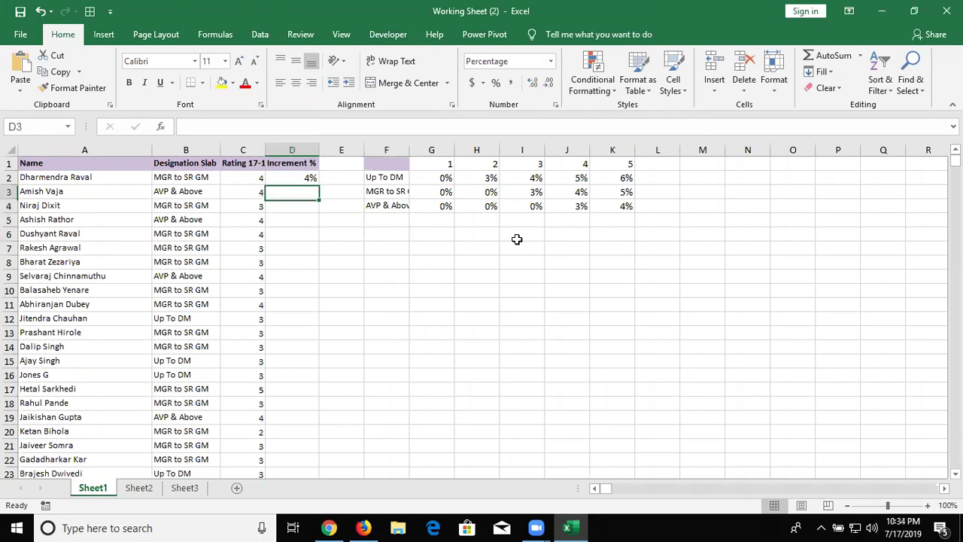
Step: In D3, type =IF(B3="Up to DM",CHOOSE(1,0%,3%,4%,5%,6%),IF(B3="MGR to SR GM",
{"action": "type", "text": "=IF("}
{"action": "key", "text": "Left"}
{"action": "key", "text": "Left"}
{"action": "type", "text": "="}
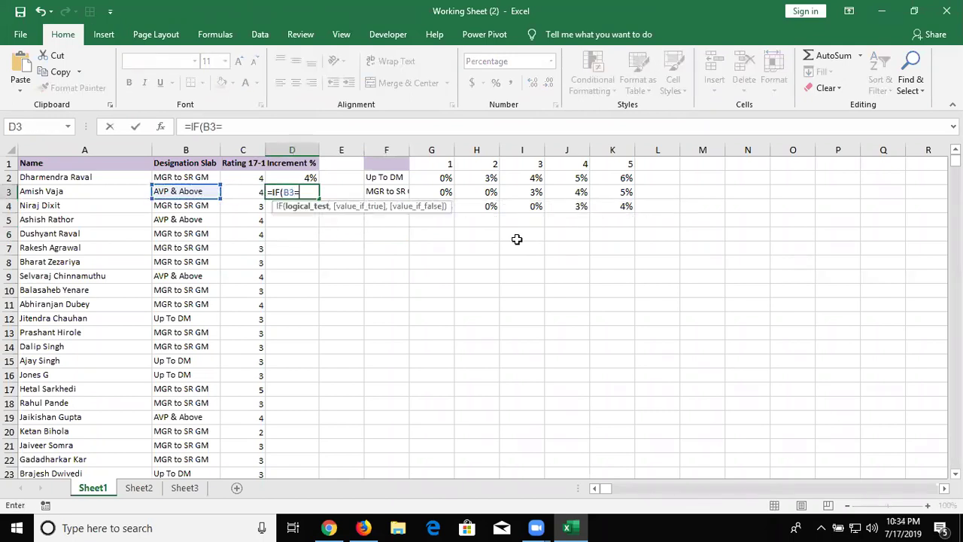
{"action": "type", "text": "\"Up to "}
{"action": "type", "text": "DM\",c"}
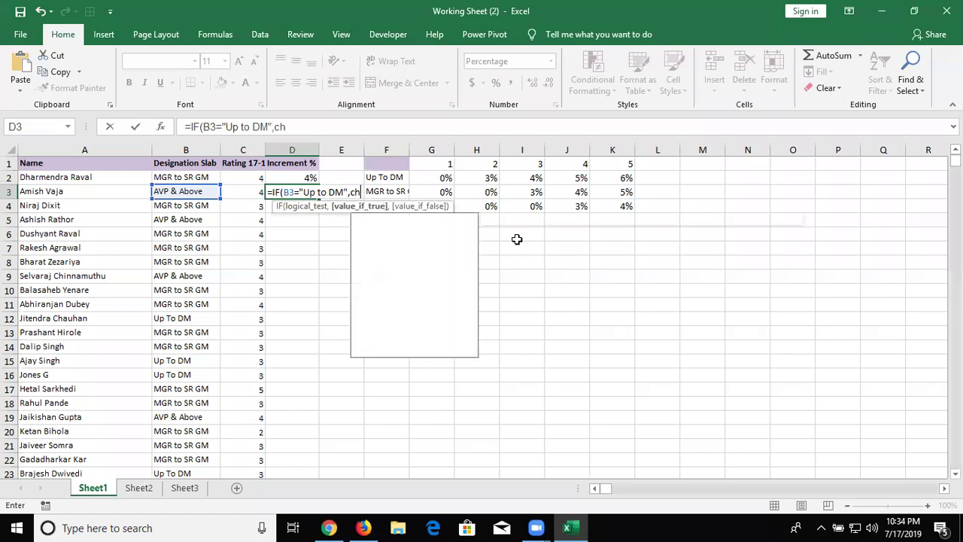
{"action": "type", "text": "hoo"}
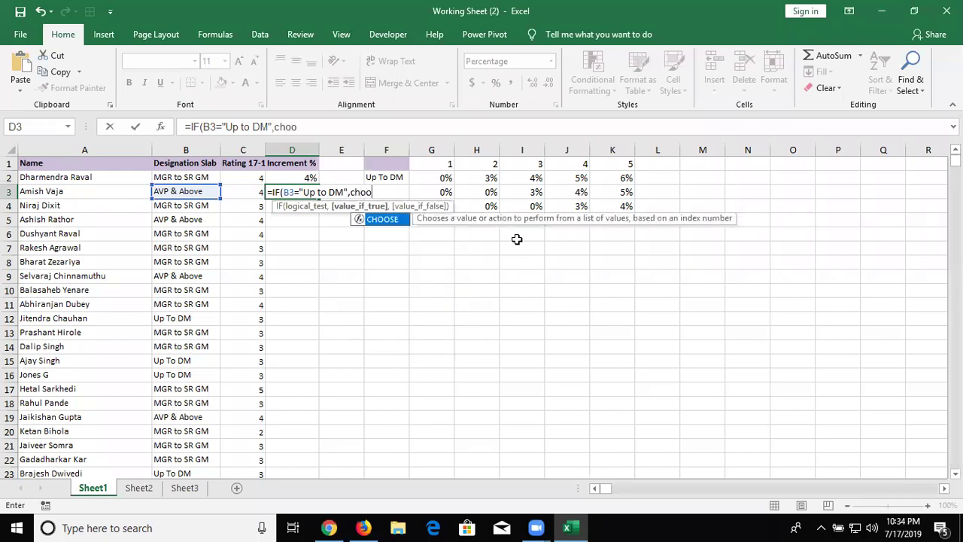
{"action": "key", "text": "Tab"}
{"action": "type", "text": "1,"}
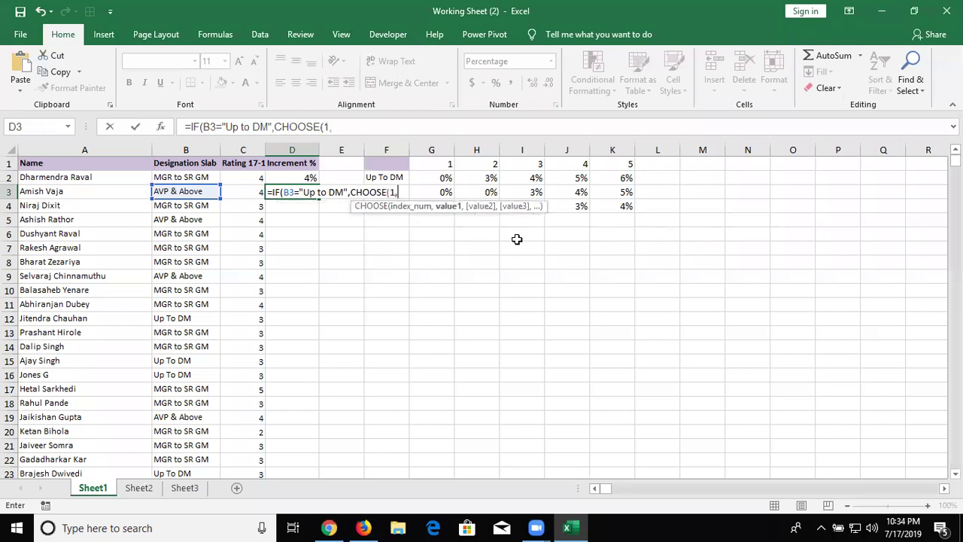
{"action": "type", "text": "0"}
{"action": "type", "text": "%,"}
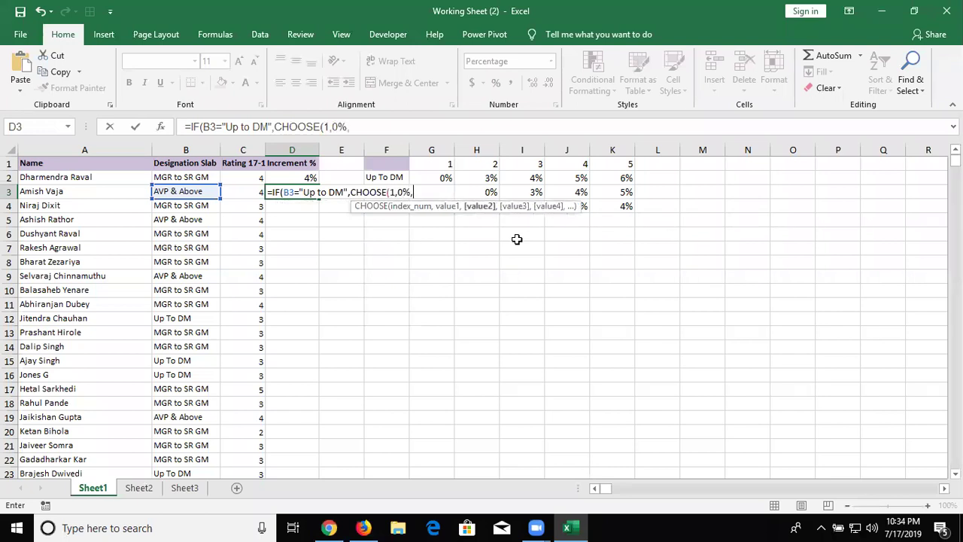
{"action": "type", "text": "3%,4%,5%,6%)"}
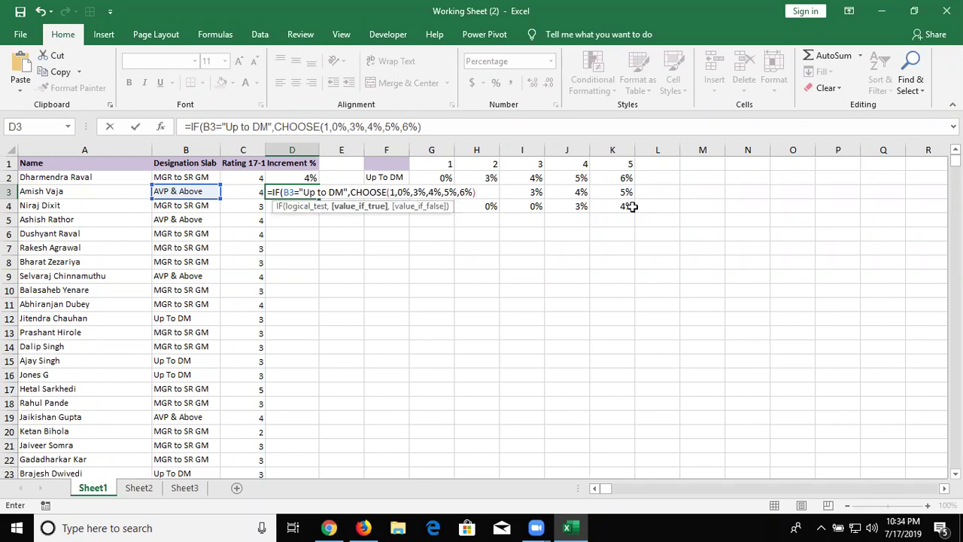
{"action": "type", "text": ","}
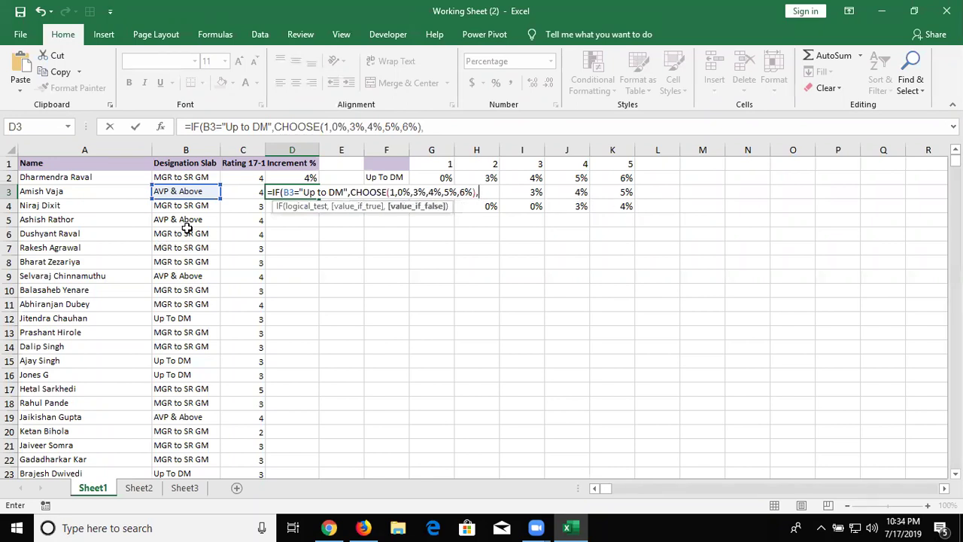
{"action": "type", "text": "if"}
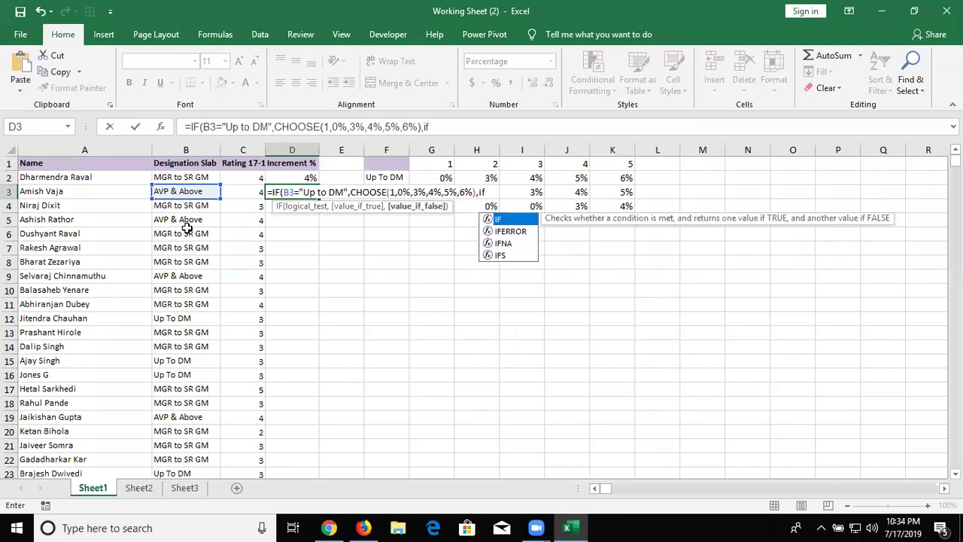
{"action": "key", "text": "Tab"}
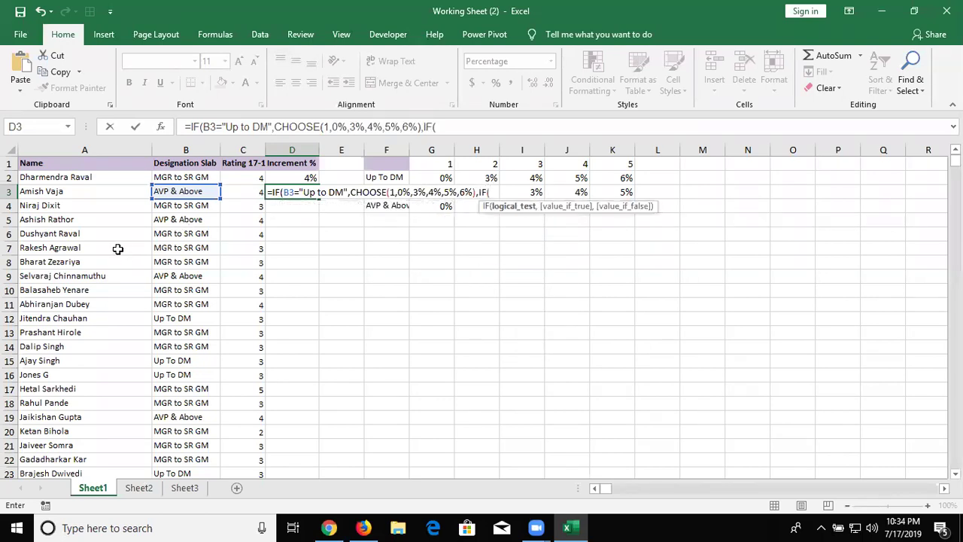
{"action": "left_click", "coordinate": [166, 191]}
{"action": "type", "text": "="}
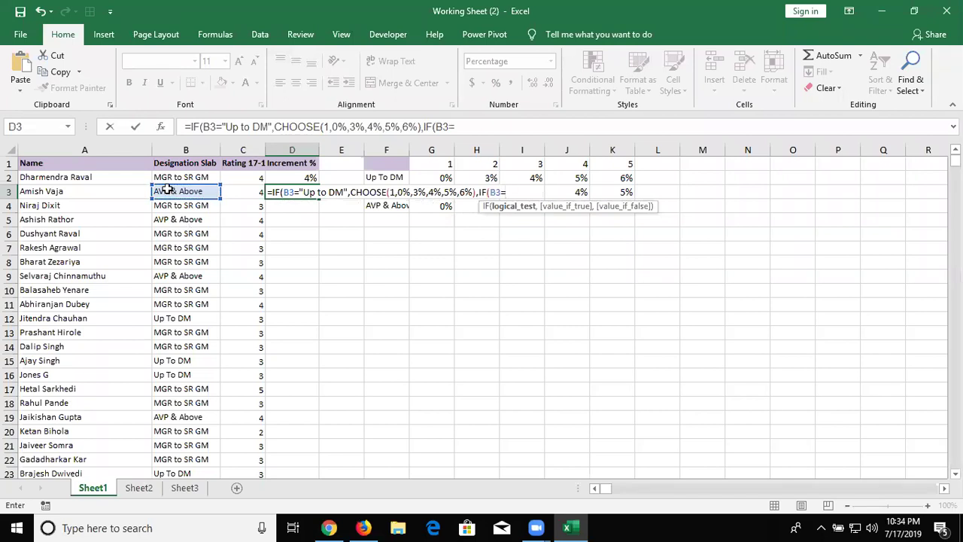
{"action": "type", "text": "\"M"}
{"action": "type", "text": "GR to SR "}
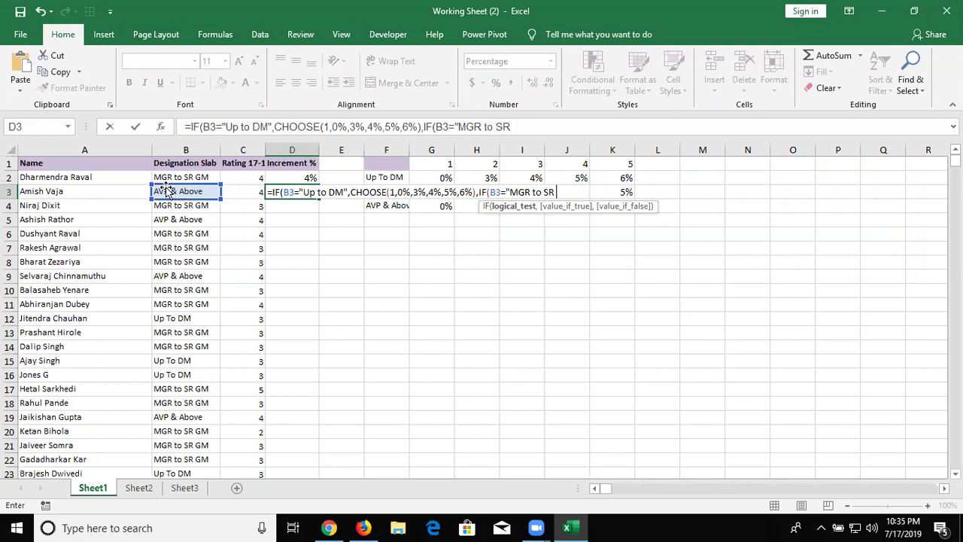
{"action": "type", "text": "GM"}
{"action": "type", "text": "\","}
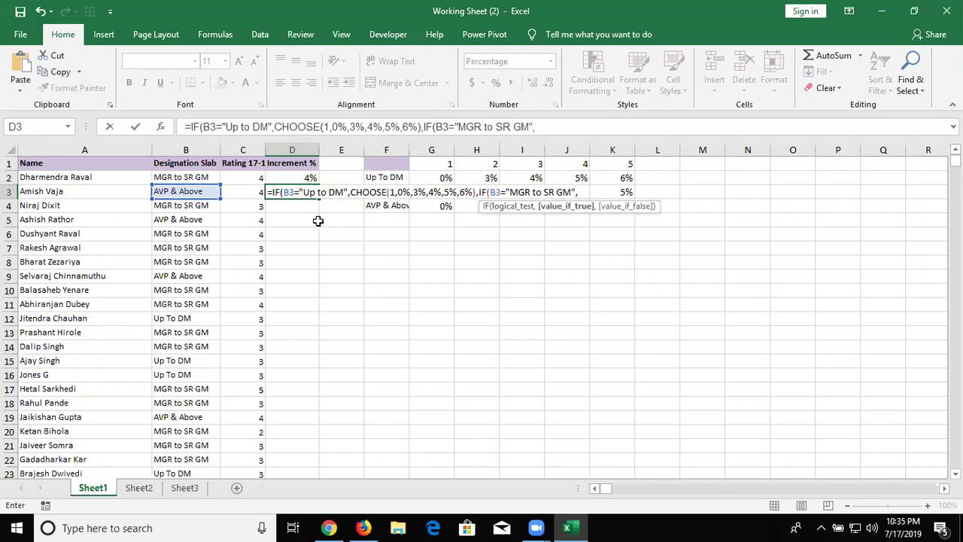
{"action": "left_click", "coordinate": [350, 189]}
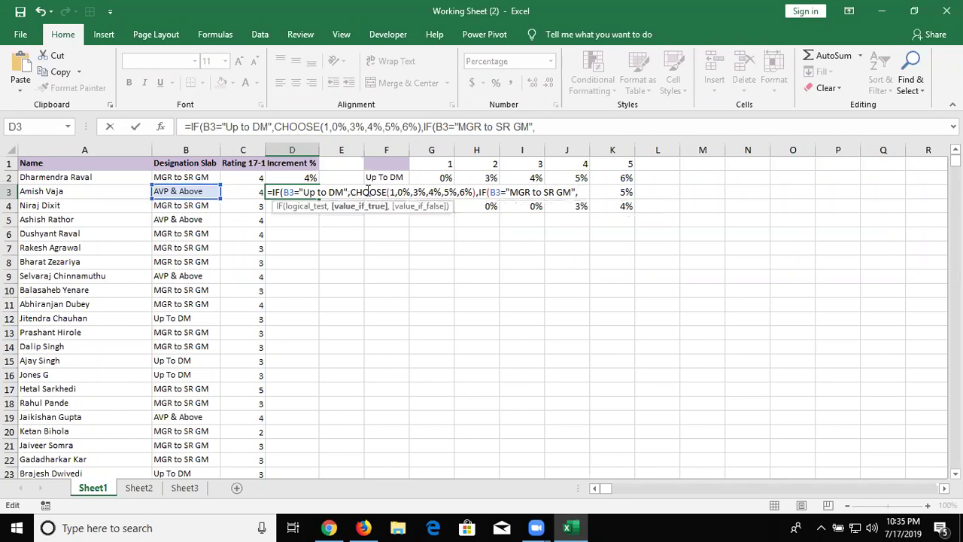
Step: Copy the first CHOOSE expression and paste it at the end of D3's formula
{"action": "left_click", "coordinate": [502, 192]}
{"action": "left_click", "coordinate": [472, 192]}
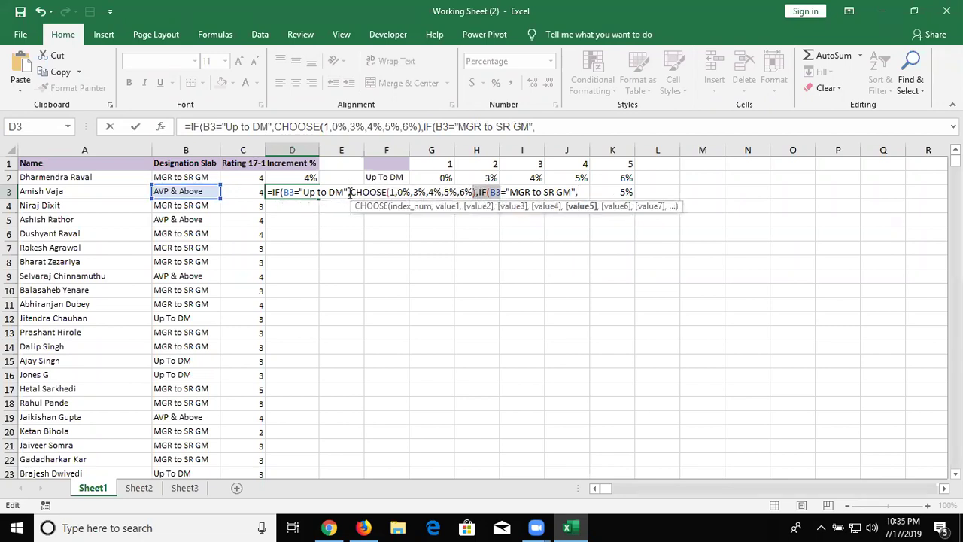
{"action": "left_click_drag", "start_coordinate": [351, 192], "coordinate": [479, 192]}
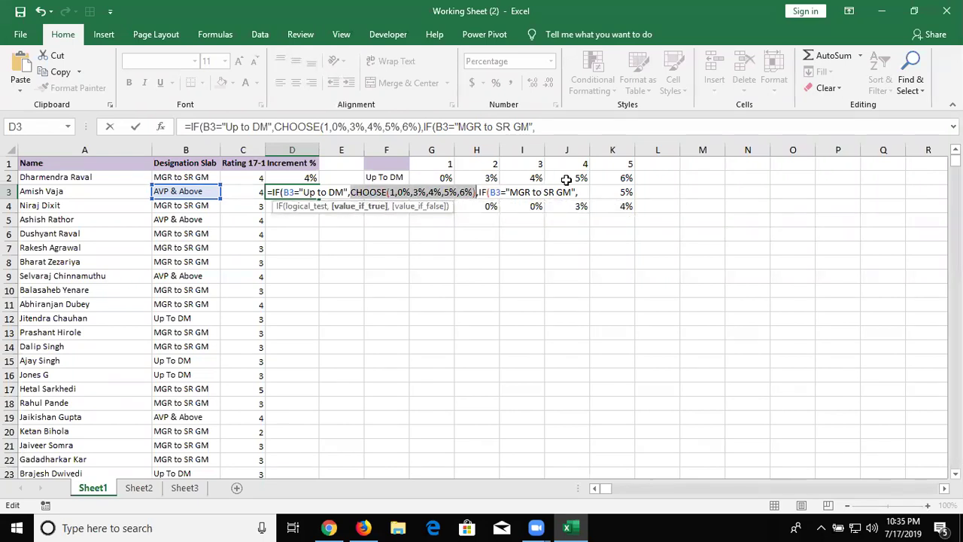
{"action": "key", "text": "ctrl+c"}
{"action": "left_click", "coordinate": [589, 192]}
{"action": "key", "text": "ctrl+v"}
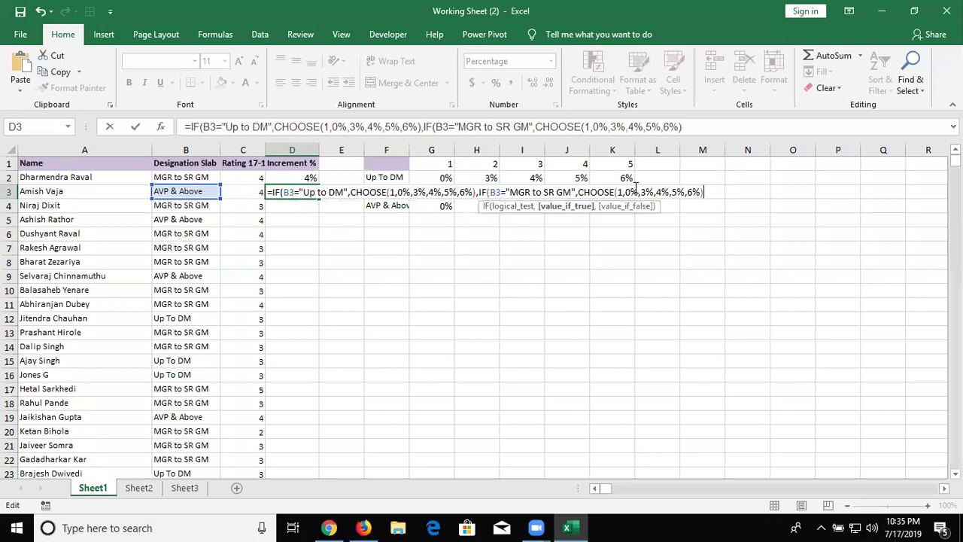
Step: Change the pasted CHOOSE values to 0%,0%,3%,4%,5% and commit the formula
{"action": "left_click", "coordinate": [645, 191]}
{"action": "key", "text": "BackSpace"}
{"action": "type", "text": "0"}
{"action": "left_click", "coordinate": [663, 193]}
{"action": "key", "text": "BackSpace"}
{"action": "type", "text": "3"}
{"action": "left_click", "coordinate": [678, 193]}
{"action": "key", "text": "BackSpace"}
{"action": "type", "text": "4"}
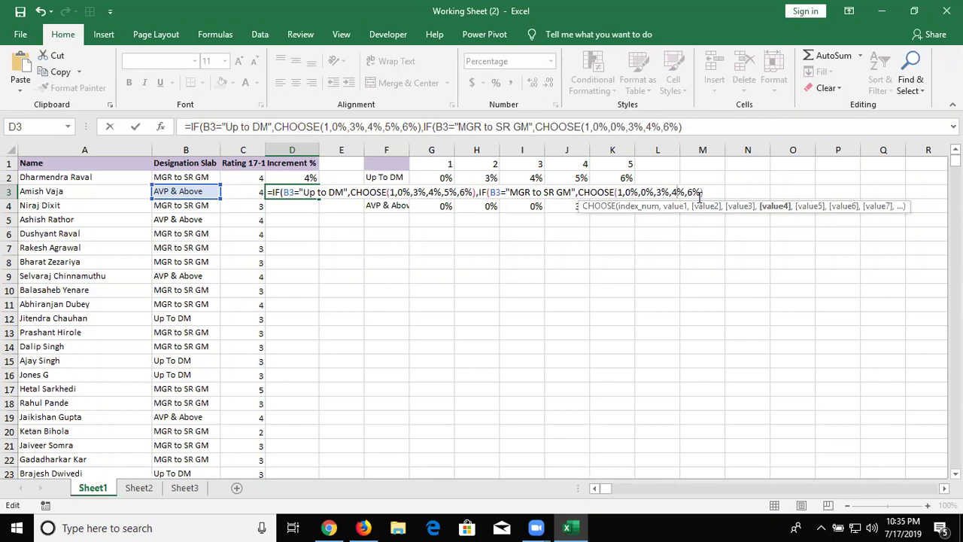
{"action": "left_click", "coordinate": [692, 193]}
{"action": "key", "text": "BackSpace"}
{"action": "type", "text": "5"}
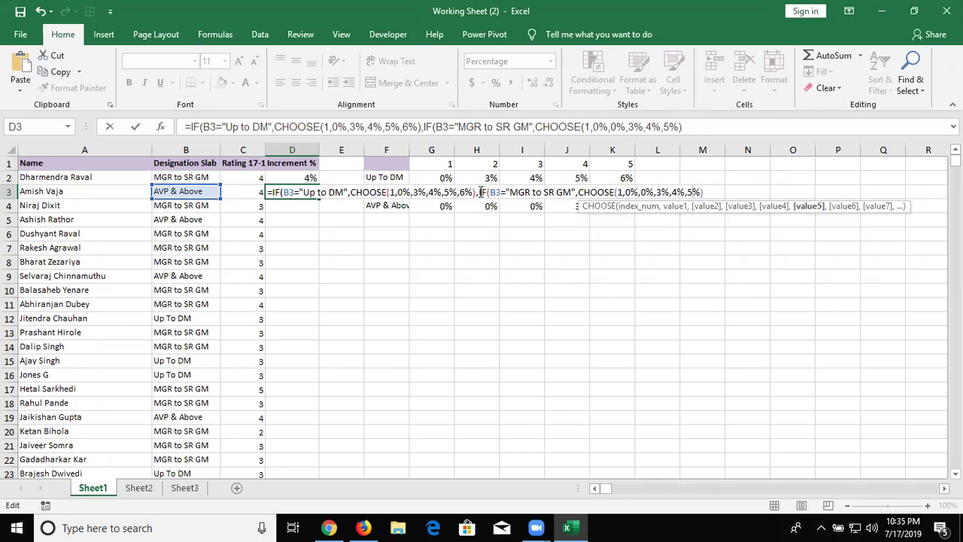
{"action": "key", "text": "Return"}
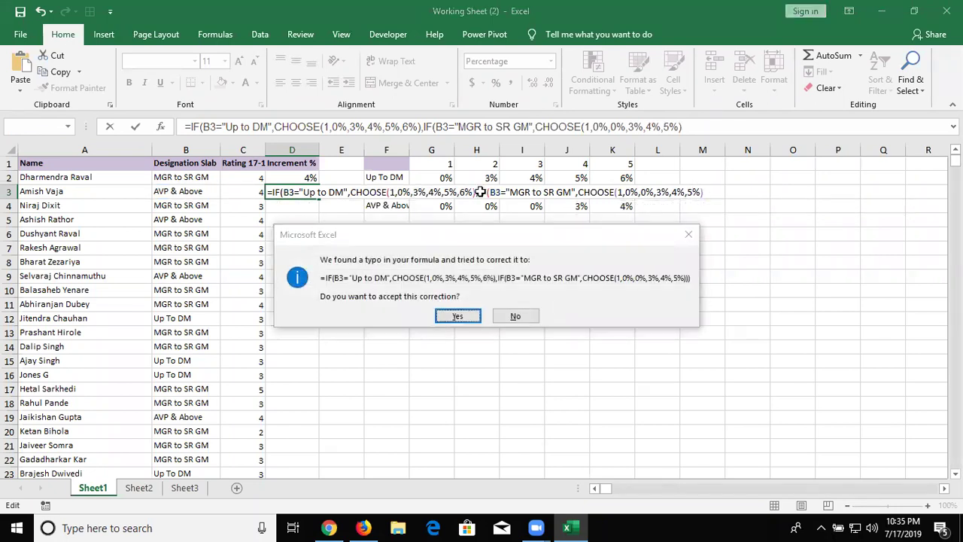
Step: Accept Excel's bracket correction for D3 and fill the formula down to D4
{"action": "key", "text": "Return"}
{"action": "left_click", "coordinate": [291, 192]}
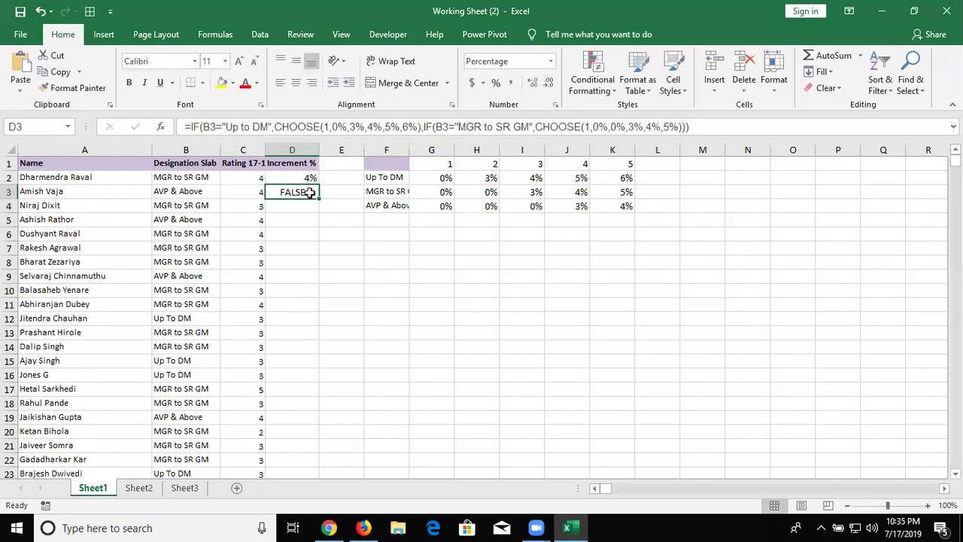
{"action": "left_click_drag", "start_coordinate": [317, 197], "coordinate": [315, 209]}
{"action": "left_click", "coordinate": [309, 205]}
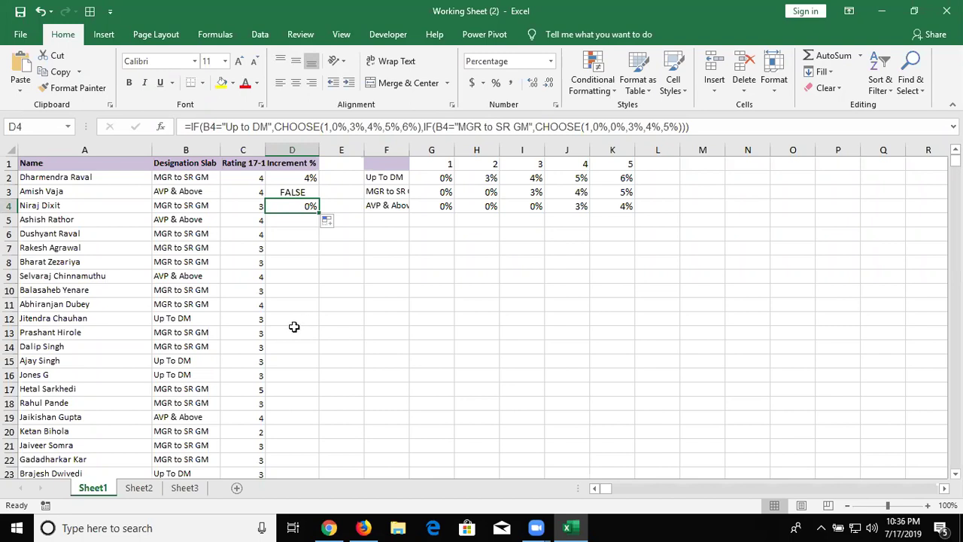
{"action": "left_click", "coordinate": [267, 178]}
{"action": "double_click", "coordinate": [291, 206]}
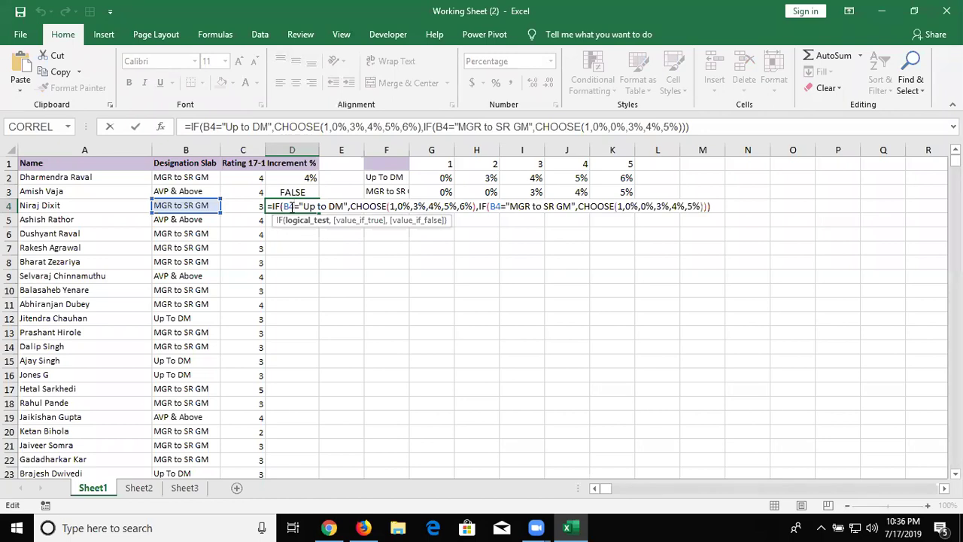
{"action": "key", "text": "ctrl+Return"}
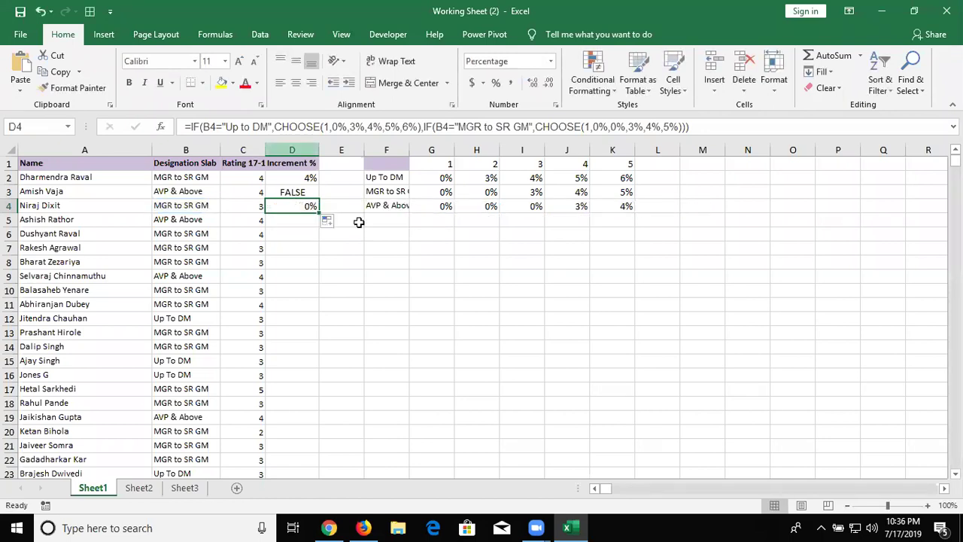
{"action": "left_click_drag", "start_coordinate": [397, 175], "coordinate": [401, 203]}
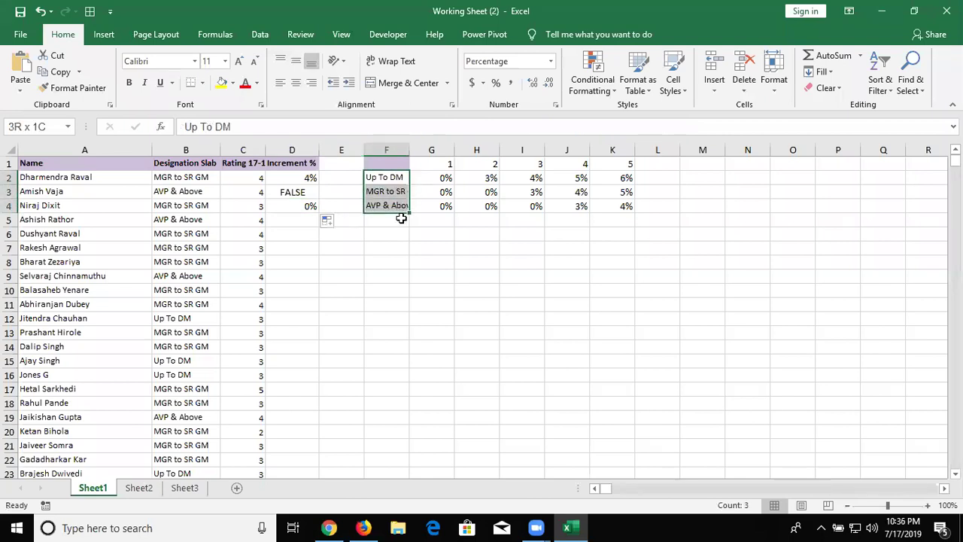
{"action": "left_click_drag", "start_coordinate": [401, 203], "coordinate": [356, 325]}
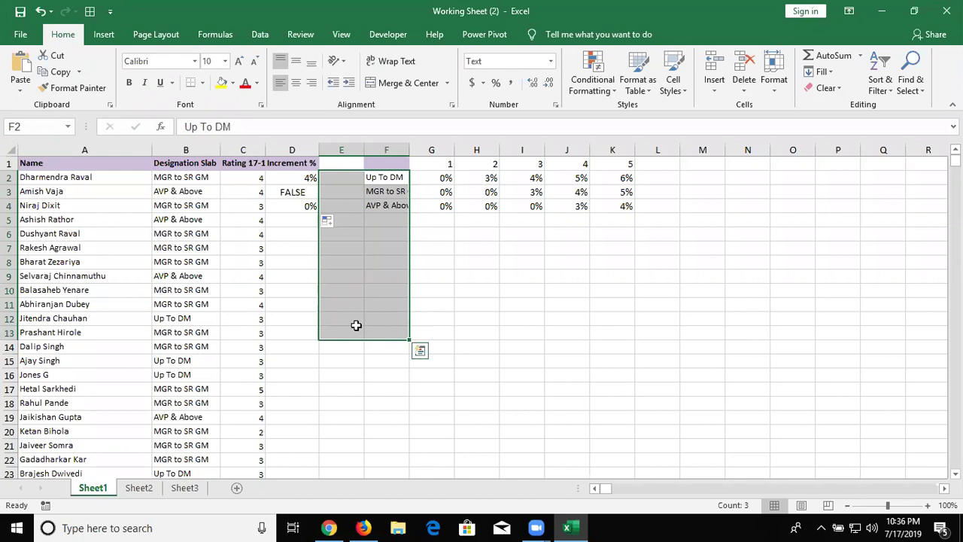
{"action": "double_click", "coordinate": [276, 205]}
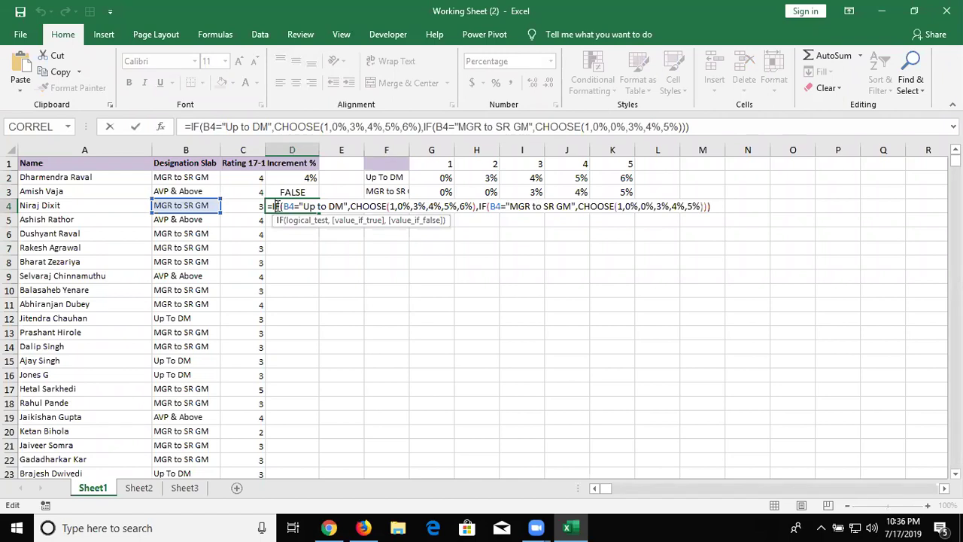
{"action": "key", "text": "Escape"}
{"action": "double_click", "coordinate": [292, 178]}
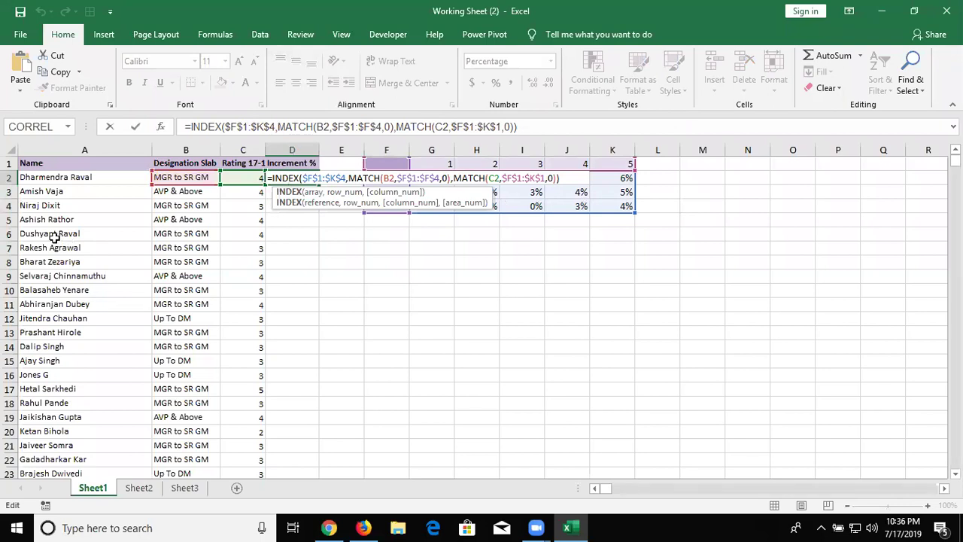
Step: Check D4's nested IF formula, then close Working Sheet (2), saving the changes
{"action": "key", "text": "Escape"}
{"action": "double_click", "coordinate": [298, 208]}
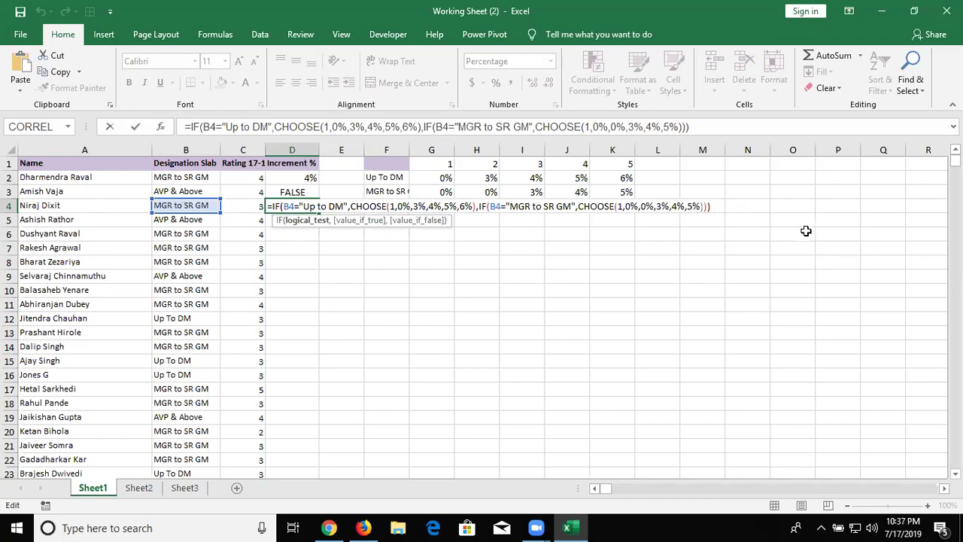
{"action": "key", "text": "Return"}
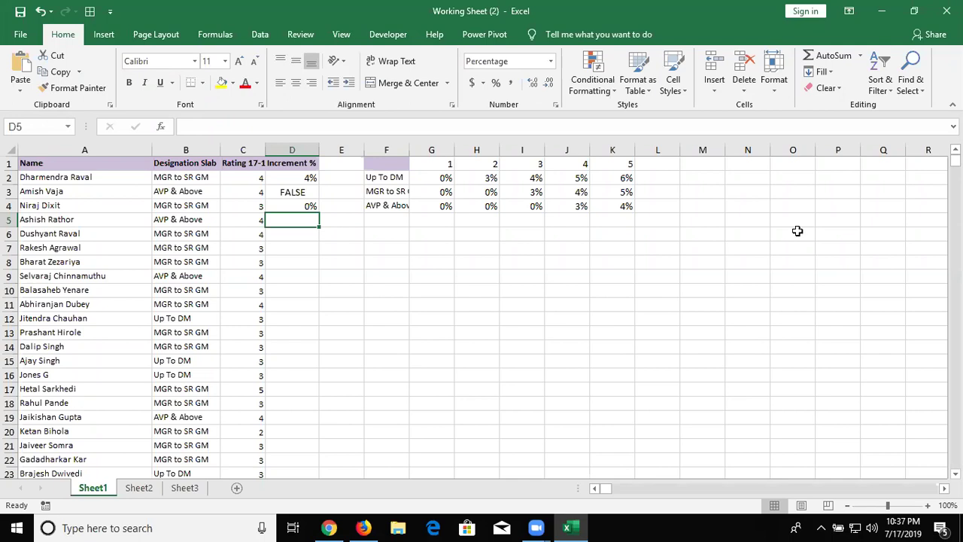
{"action": "left_click", "coordinate": [946, 11]}
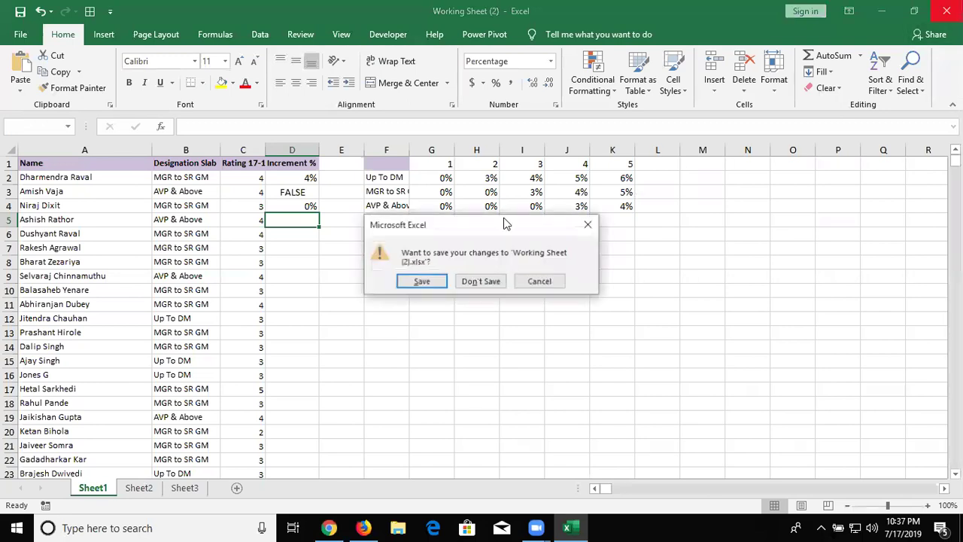
{"action": "left_click", "coordinate": [425, 283]}
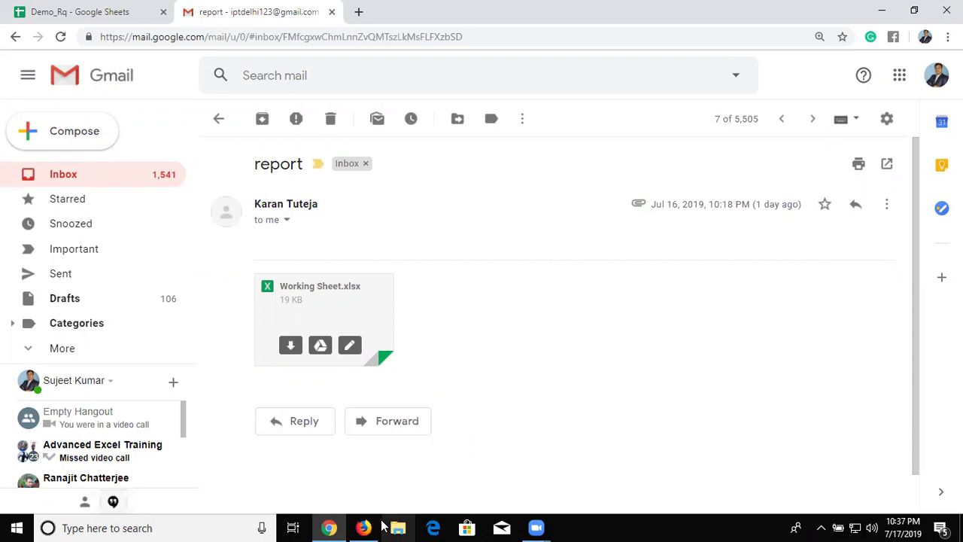
Step: Switch from Gmail to File Explorer at Quick access
{"action": "key", "text": "super"}
{"action": "key", "text": "super"}
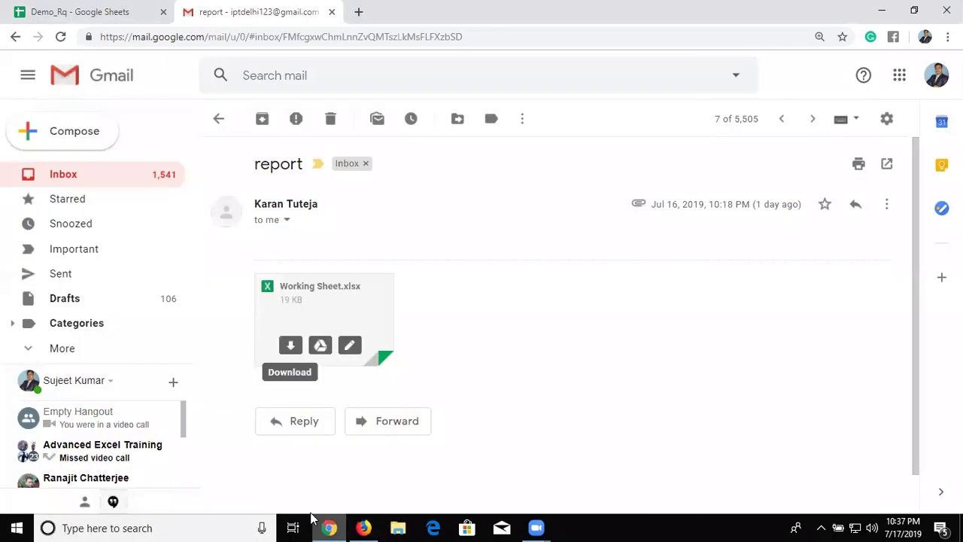
{"action": "left_click", "coordinate": [402, 527]}
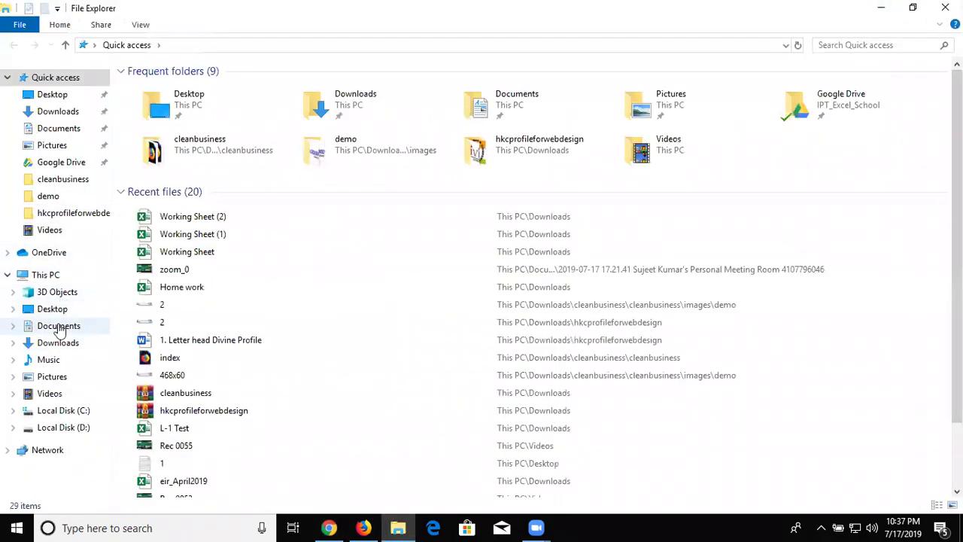
Step: Open Data.xlsx from the Documents folder in Excel
{"action": "left_click", "coordinate": [59, 325]}
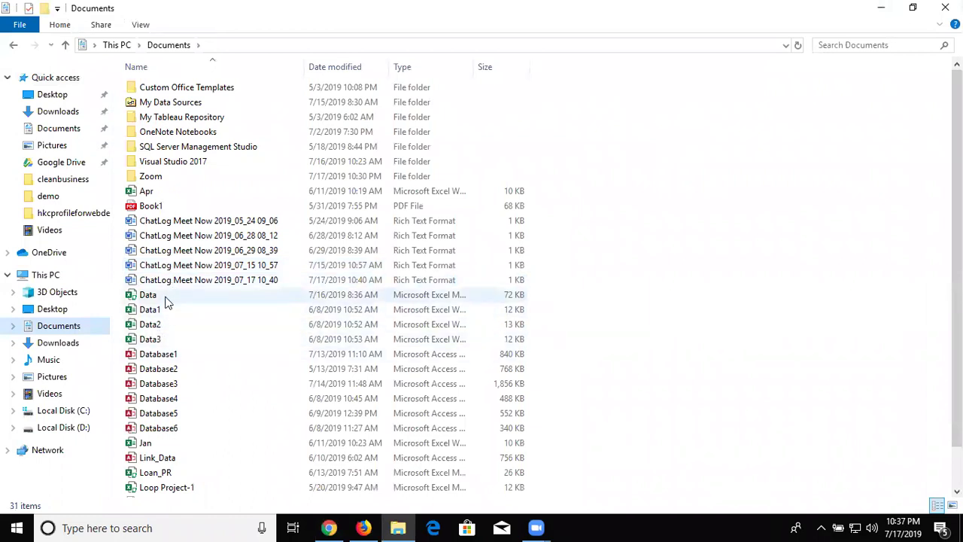
{"action": "double_click", "coordinate": [167, 301]}
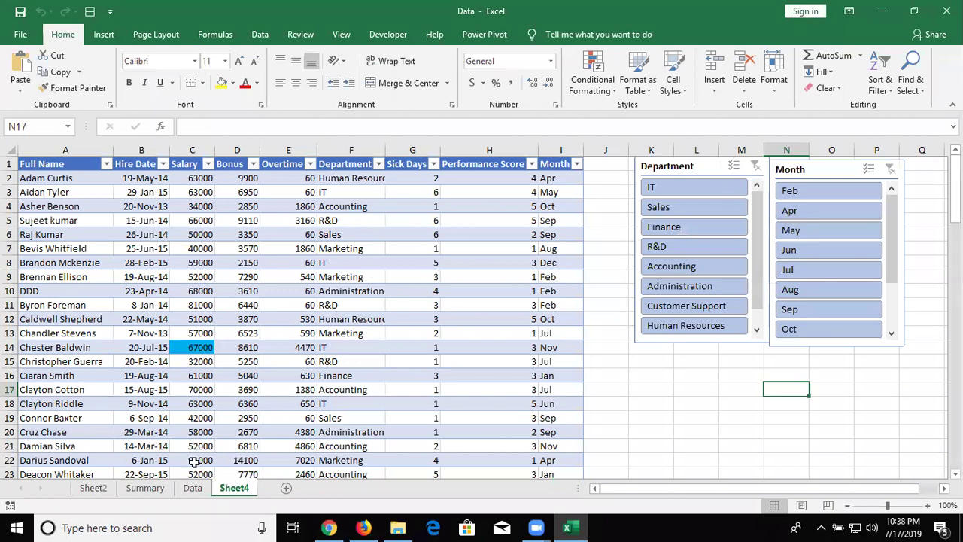
Step: On the Data sheet, total the Salary column in K2 with =SUM(C:C), giving 6259000
{"action": "left_click", "coordinate": [192, 488]}
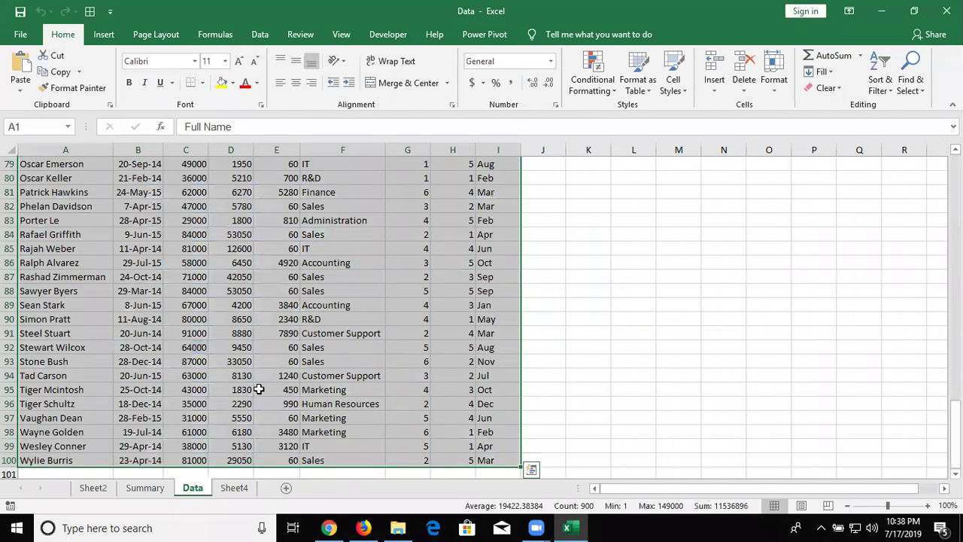
{"action": "key", "text": "ctrl+Home"}
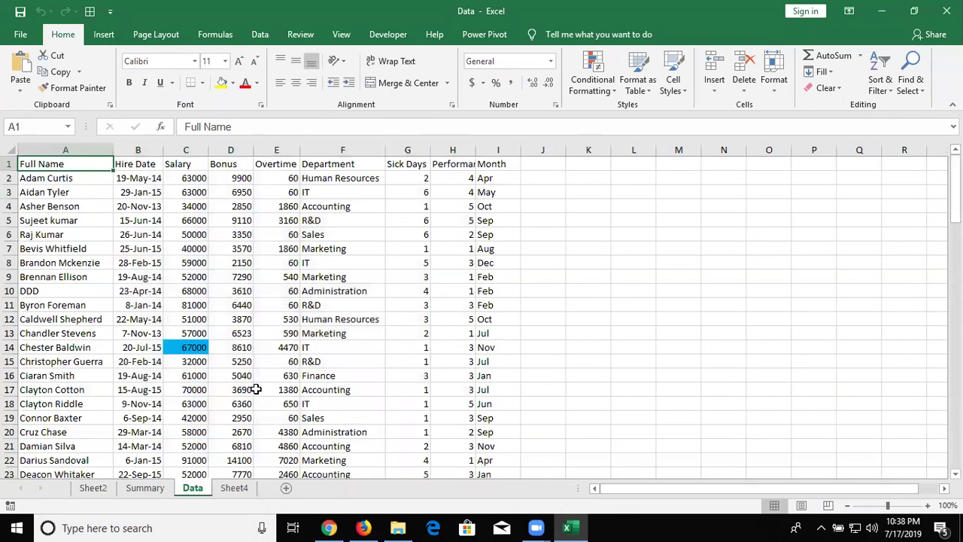
{"action": "key", "text": "Right"}
{"action": "key", "text": "Right"}
{"action": "key", "text": "Right"}
{"action": "key", "text": "Right"}
{"action": "key", "text": "Right"}
{"action": "key", "text": "Right"}
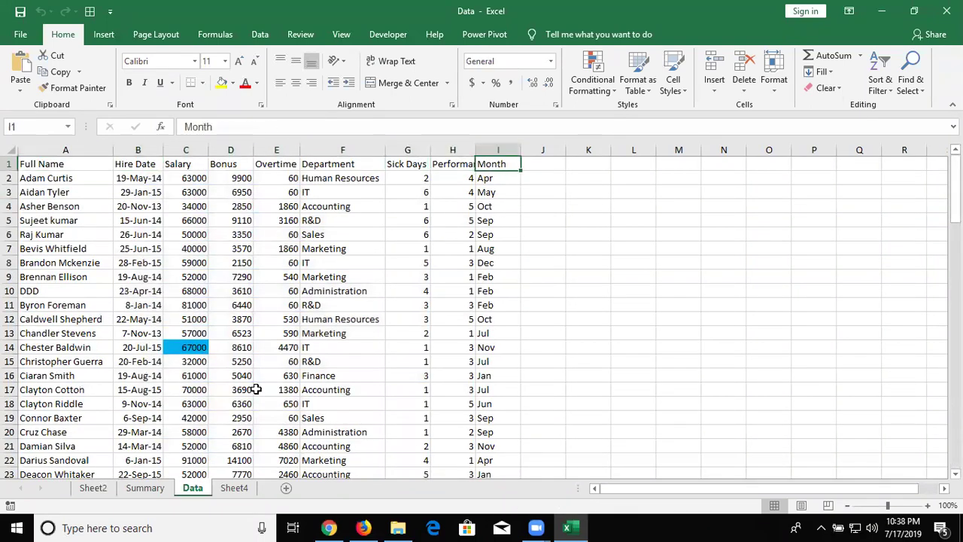
{"action": "key", "text": "Right"}
{"action": "key", "text": "Right"}
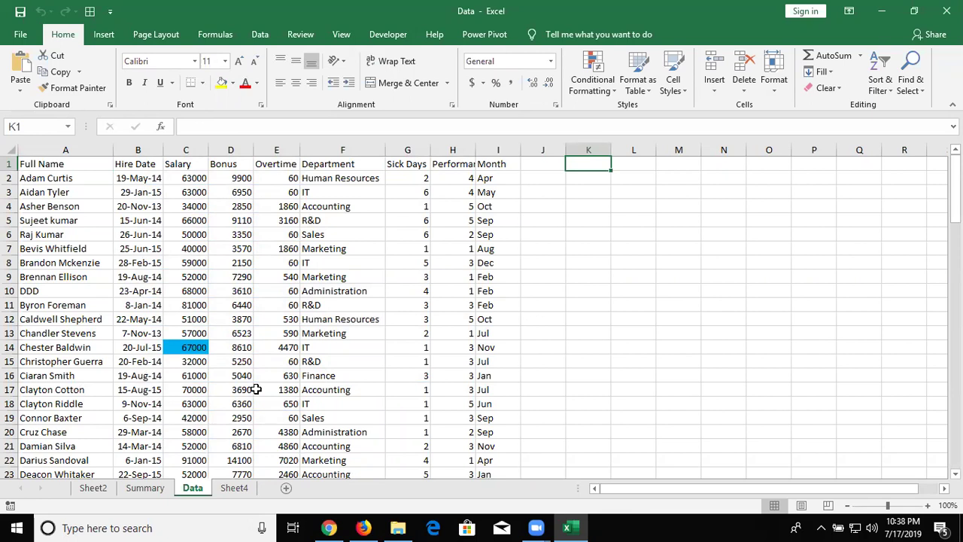
{"action": "key", "text": "Left"}
{"action": "key", "text": "Left"}
{"action": "key", "text": "Right"}
{"action": "key", "text": "Right"}
{"action": "key", "text": "Down"}
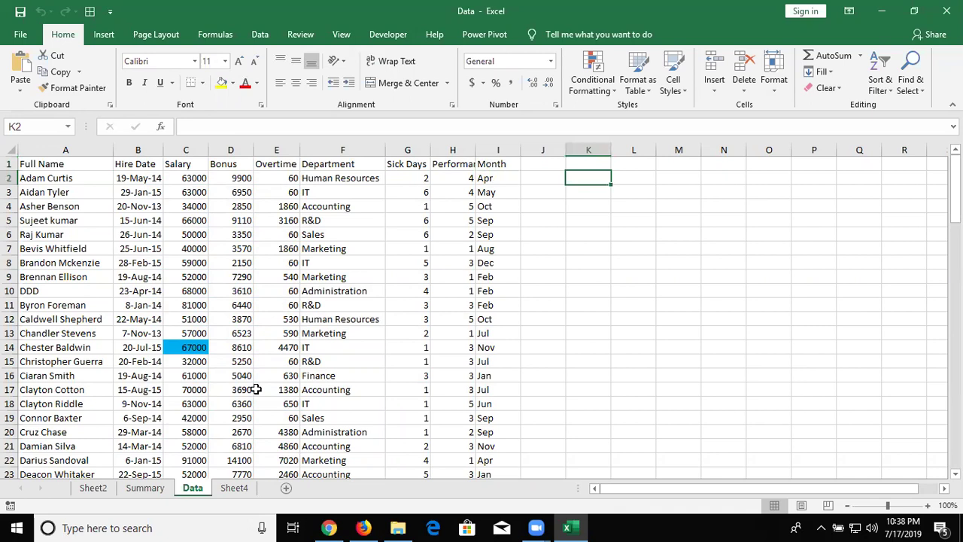
{"action": "type", "text": "=sum"}
{"action": "key", "text": "Tab"}
{"action": "key", "text": "Left"}
{"action": "key", "text": "Left"}
{"action": "key", "text": "Left"}
{"action": "key", "text": "Left"}
{"action": "key", "text": "Left"}
{"action": "key", "text": "Left"}
{"action": "key", "text": "Left"}
{"action": "key", "text": "ctrl+space"}
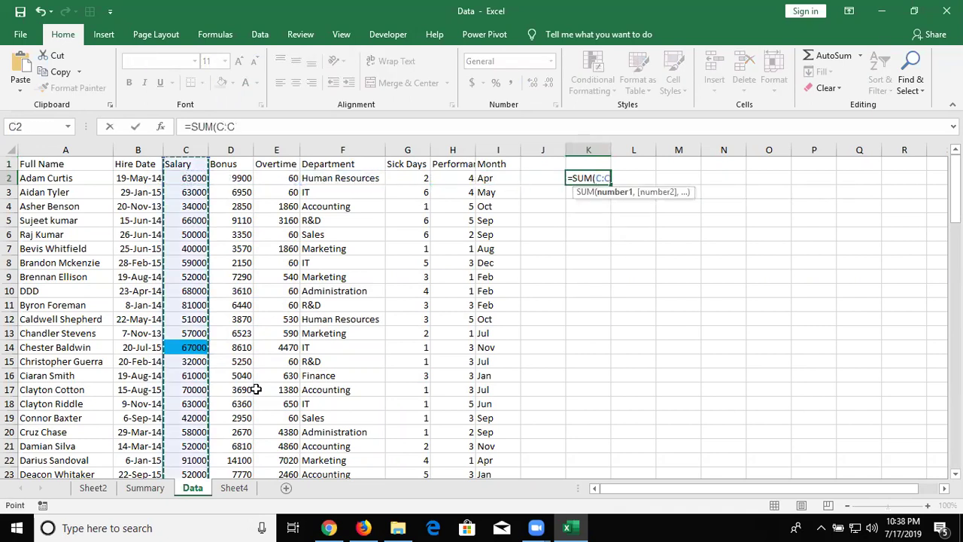
{"action": "key", "text": "ctrl+Return"}
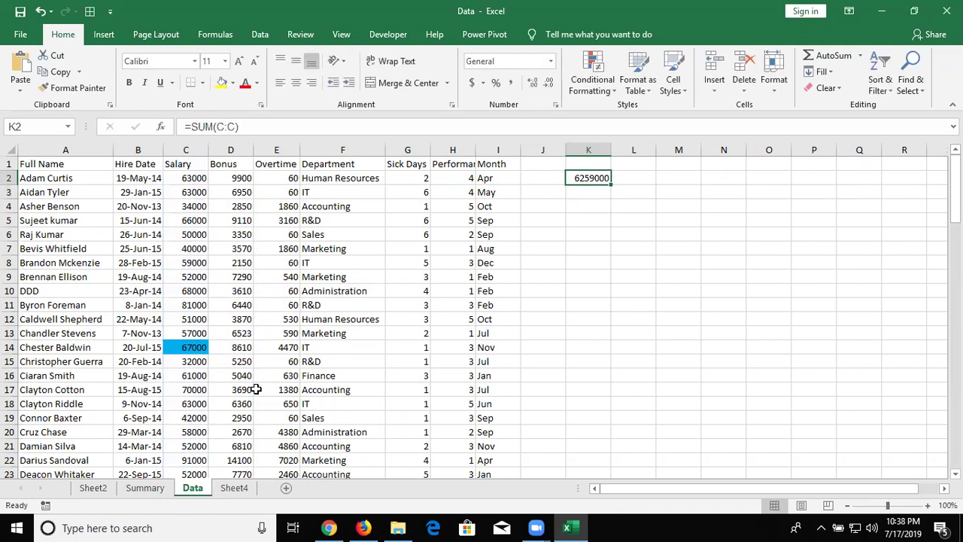
Step: Move the active cell to K4, ready for the department criterion
{"action": "key", "text": "Left"}
{"action": "key", "text": "Left"}
{"action": "key", "text": "Left"}
{"action": "key", "text": "Left"}
{"action": "key", "text": "Left"}
{"action": "key", "text": "Left"}
{"action": "key", "text": "Down"}
{"action": "key", "text": "Right"}
{"action": "key", "text": "Left"}
{"action": "key", "text": "Left"}
{"action": "key", "text": "Left"}
{"action": "key", "text": "Right"}
{"action": "key", "text": "Right"}
{"action": "key", "text": "Right"}
{"action": "key", "text": "Right"}
{"action": "key", "text": "Right"}
{"action": "key", "text": "Right"}
{"action": "key", "text": "Right"}
{"action": "key", "text": "Down"}
Step: Enter IT in K4, then begin a SUMIF in L4 and discard the misdirected attempt
{"action": "type", "text": "IT"}
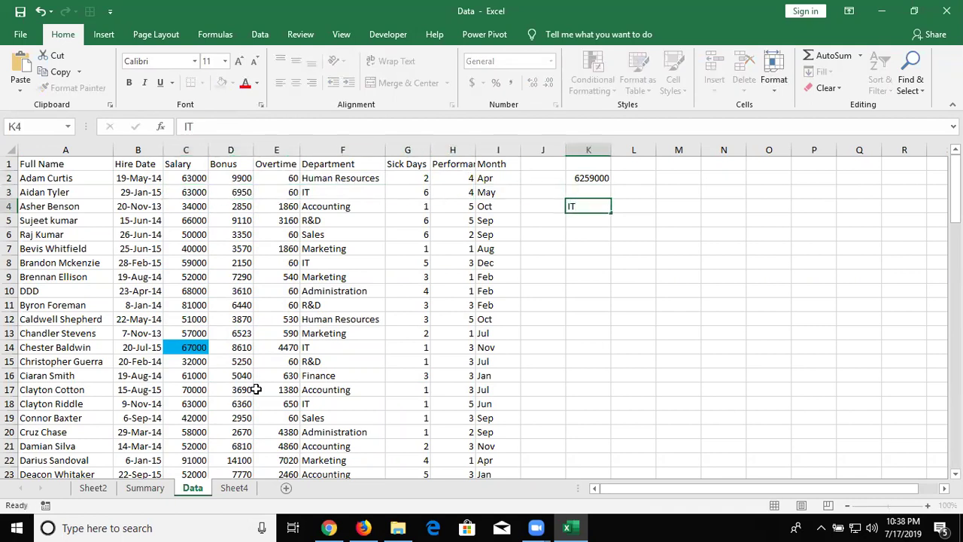
{"action": "key", "text": "Tab"}
{"action": "type", "text": "=sum"}
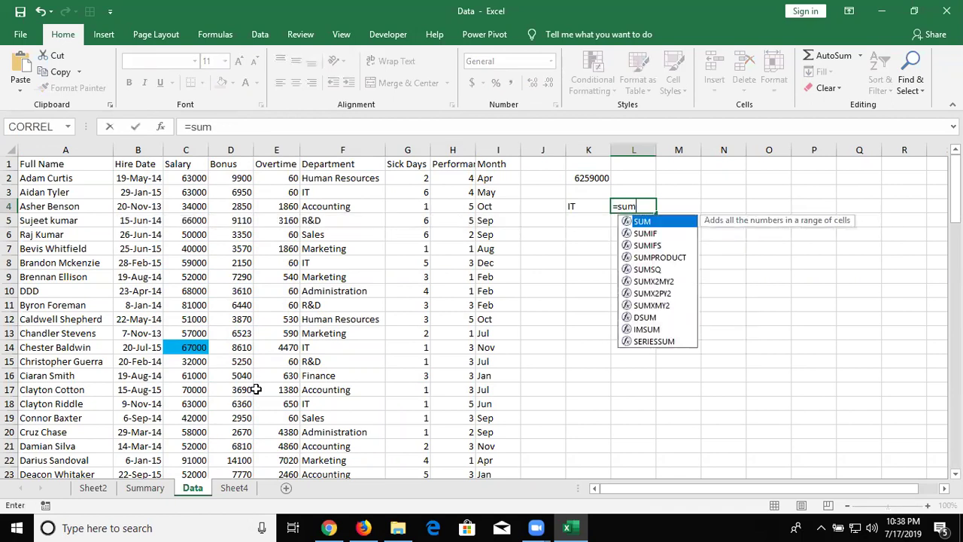
{"action": "key", "text": "Down"}
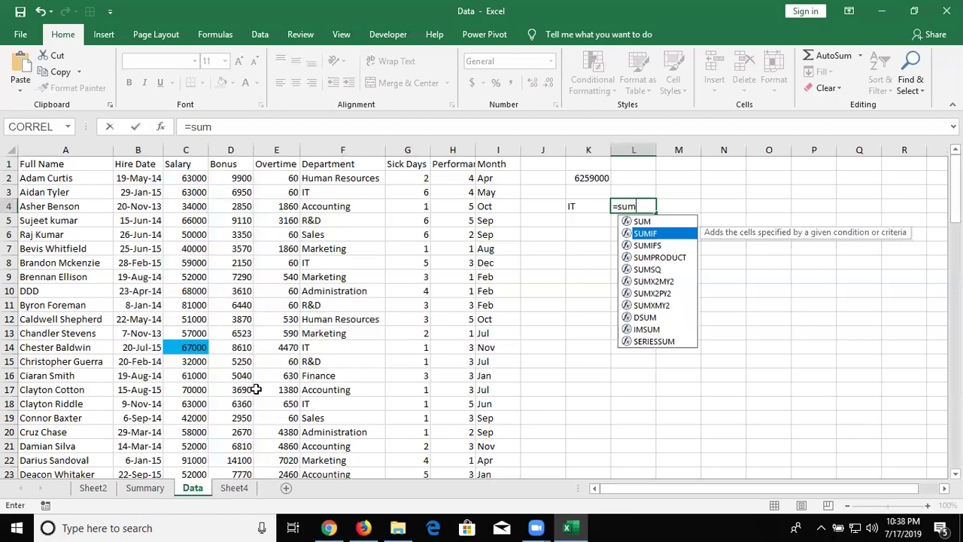
{"action": "key", "text": "Tab"}
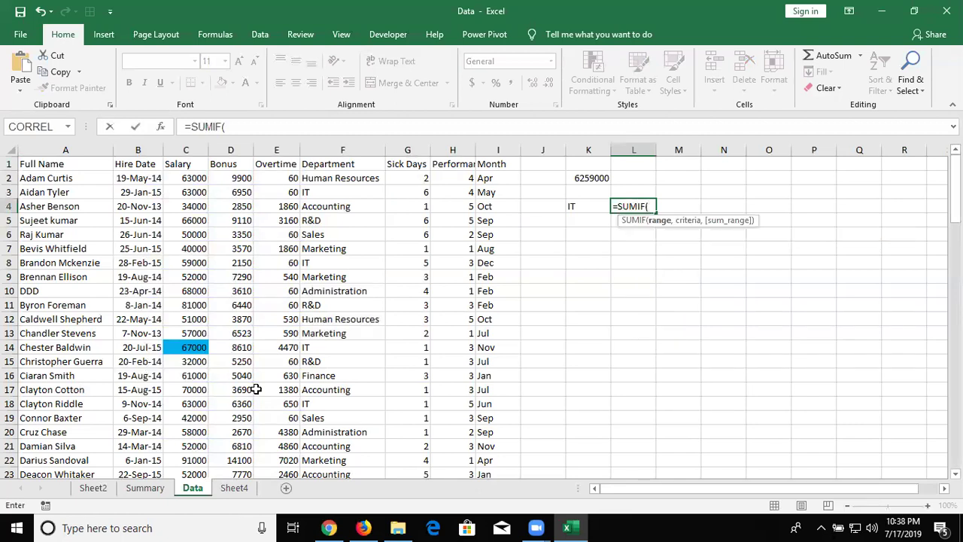
{"action": "key", "text": "Left"}
{"action": "key", "text": "Left"}
{"action": "key", "text": "Left"}
{"action": "key", "text": "Left"}
{"action": "key", "text": "Left"}
{"action": "key", "text": "Left"}
{"action": "key", "text": "Left"}
{"action": "key", "text": "Left"}
{"action": "key", "text": "ctrl+space"}
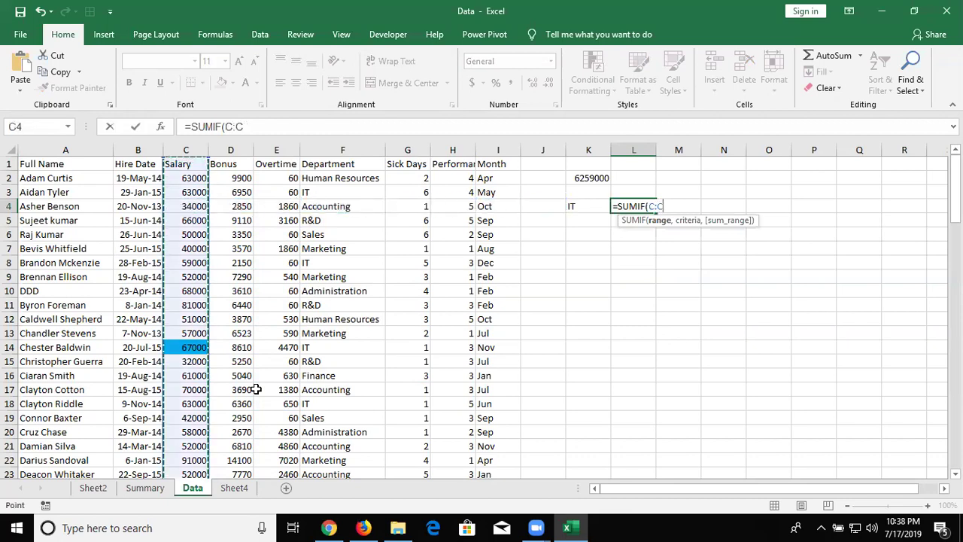
{"action": "type", "text": ","}
{"action": "key", "text": "Left"}
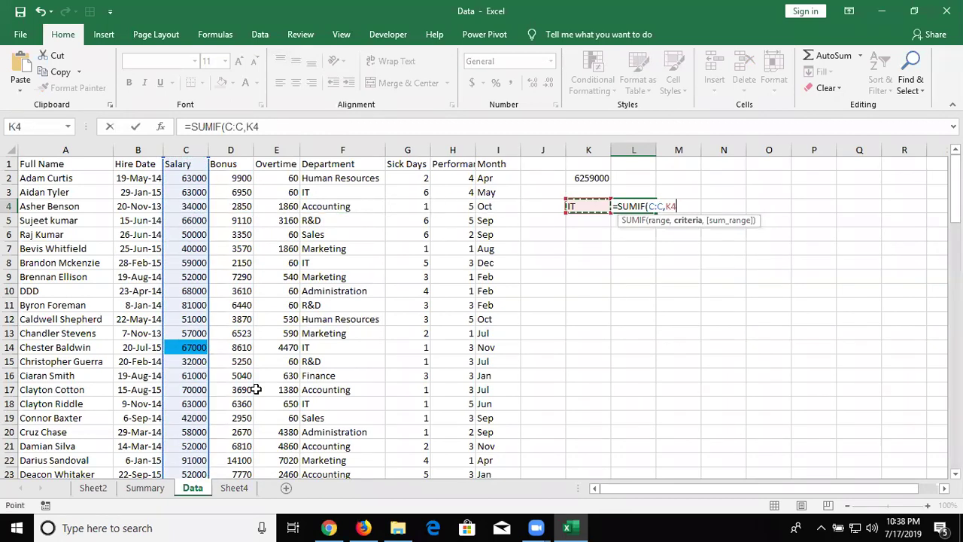
{"action": "type", "text": ","}
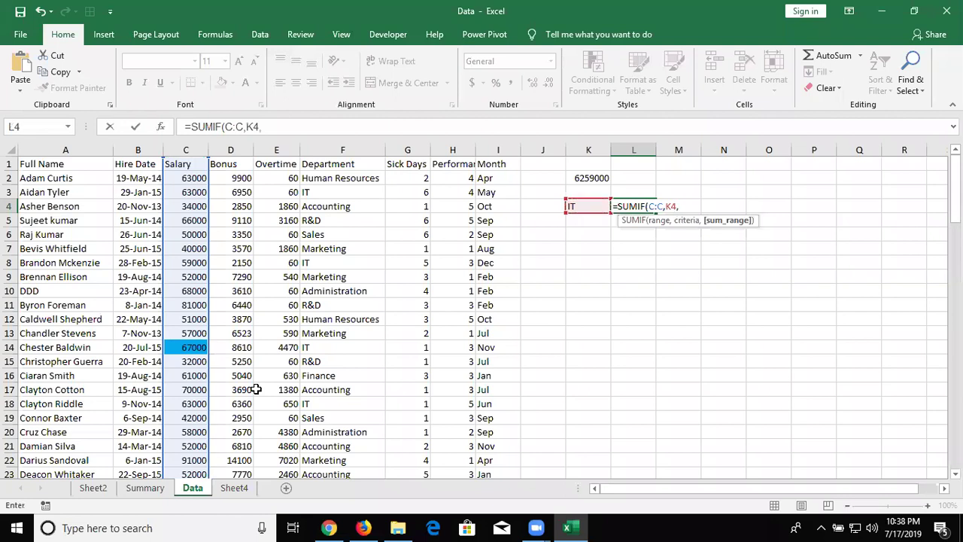
{"action": "key", "text": "Left"}
{"action": "key", "text": "Left"}
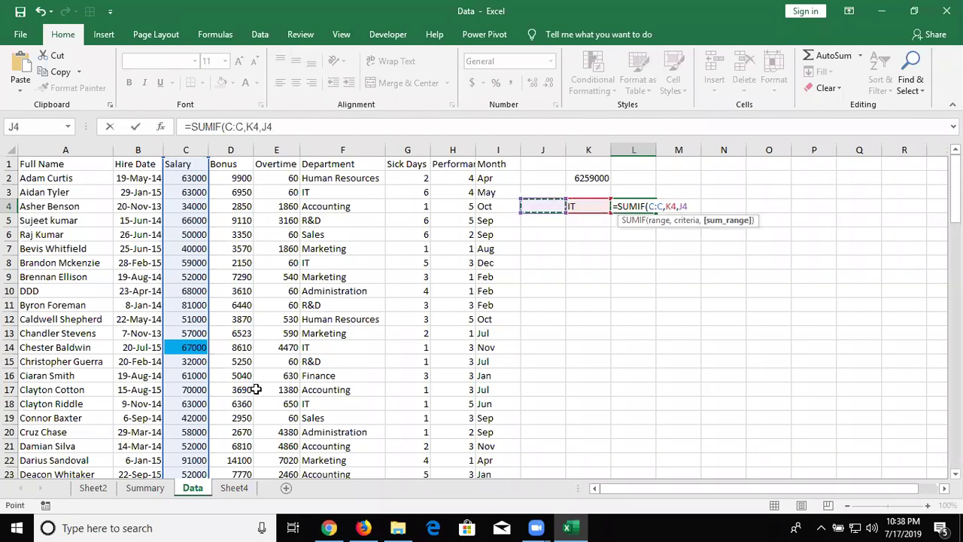
{"action": "key", "text": "Escape"}
Step: Enter =SUMIF(F:F,K4,C:C) in L4 to total IT salaries as 980000
{"action": "type", "text": "=su"}
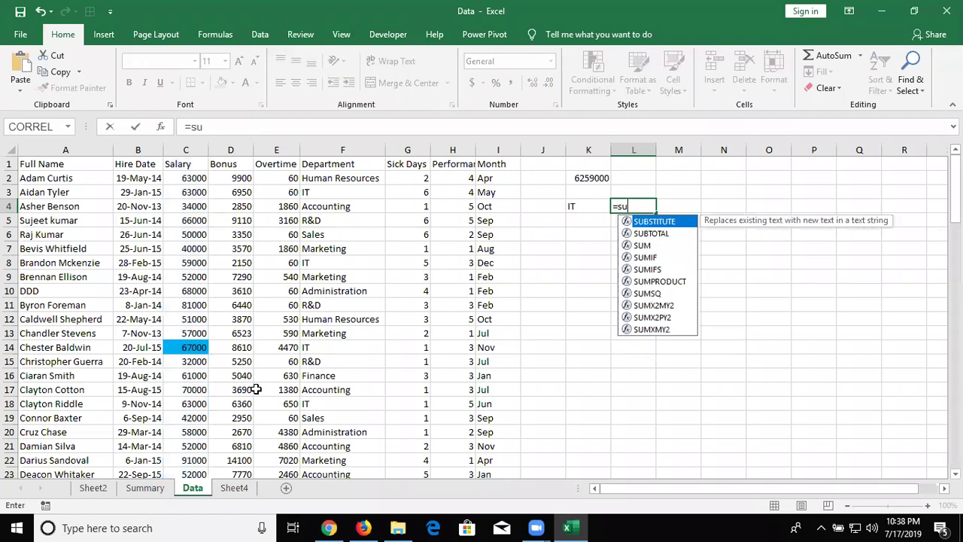
{"action": "key", "text": "Down"}
{"action": "key", "text": "Down"}
{"action": "key", "text": "Down"}
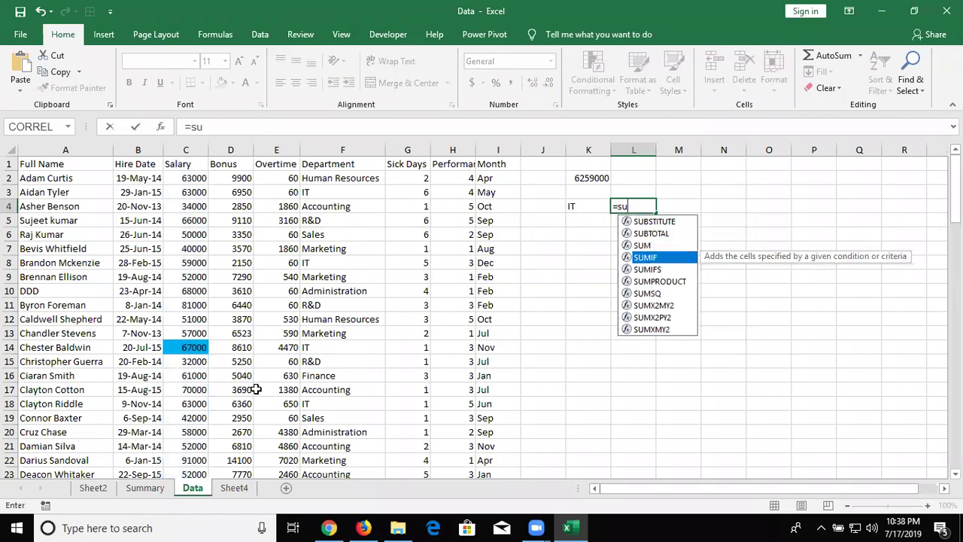
{"action": "key", "text": "Tab"}
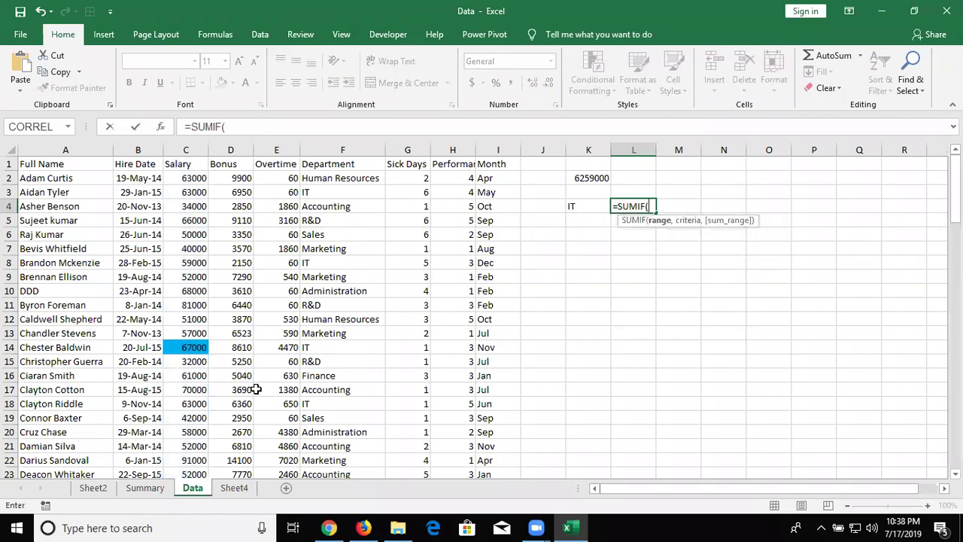
{"action": "key", "text": "Left"}
{"action": "key", "text": "Left"}
{"action": "key", "text": "Left"}
{"action": "key", "text": "Left"}
{"action": "key", "text": "Left"}
{"action": "key", "text": "Left"}
{"action": "key", "text": "Left"}
{"action": "key", "text": "Right"}
{"action": "key", "text": "ctrl+space"}
{"action": "type", "text": ","}
{"action": "key", "text": "Left"}
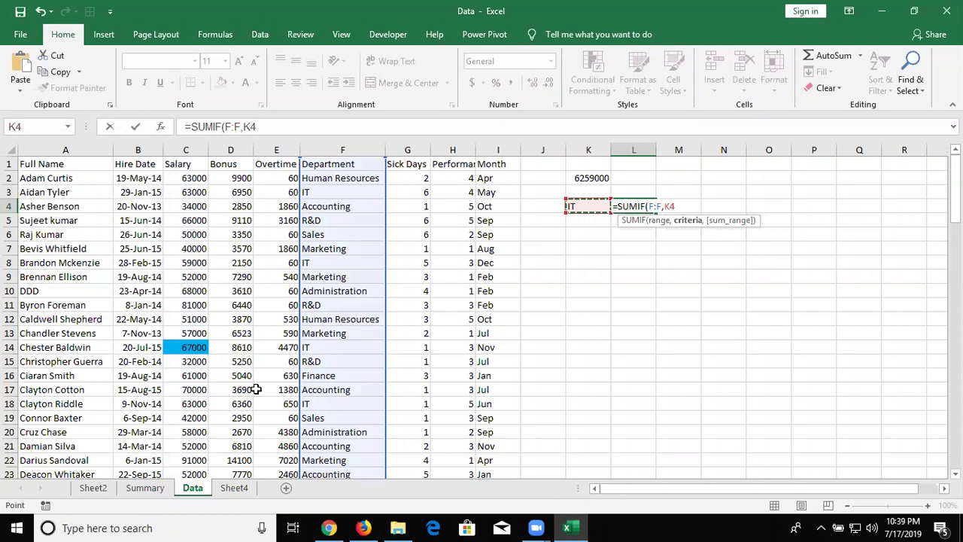
{"action": "type", "text": ","}
{"action": "key", "text": "Left"}
{"action": "key", "text": "Left"}
{"action": "key", "text": "Left"}
{"action": "key", "text": "Left"}
{"action": "key", "text": "Left"}
{"action": "key", "text": "Left"}
{"action": "key", "text": "Left"}
{"action": "key", "text": "Left"}
{"action": "key", "text": "Left"}
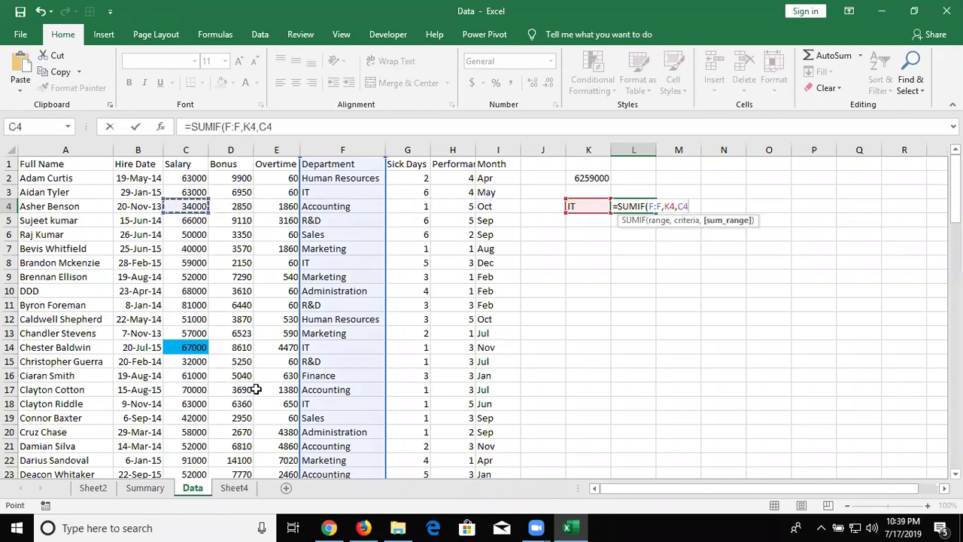
{"action": "key", "text": "ctrl+space"}
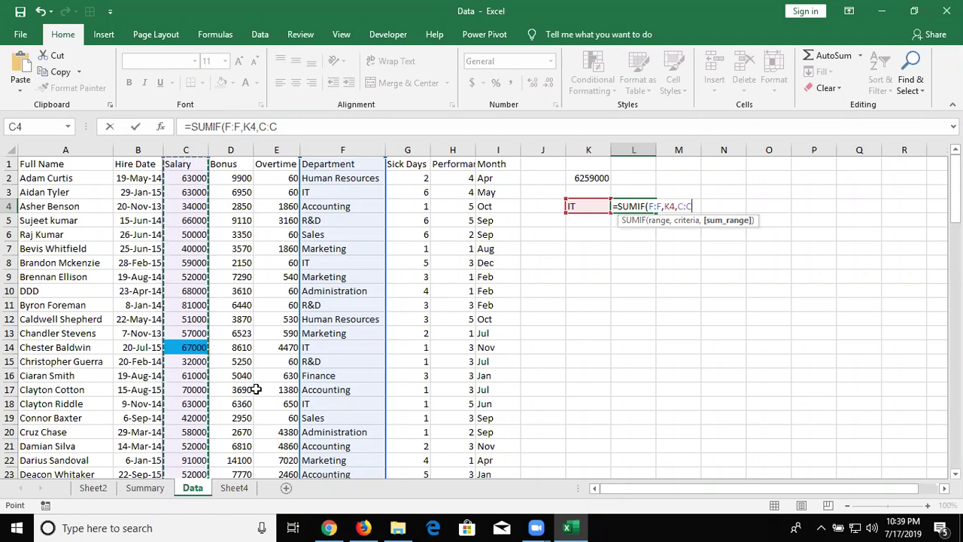
{"action": "key", "text": "Return"}
Step: Review the L4 SUMIF formula against the overall salary total in K2
{"action": "key", "text": "Up"}
{"action": "key", "text": "Right"}
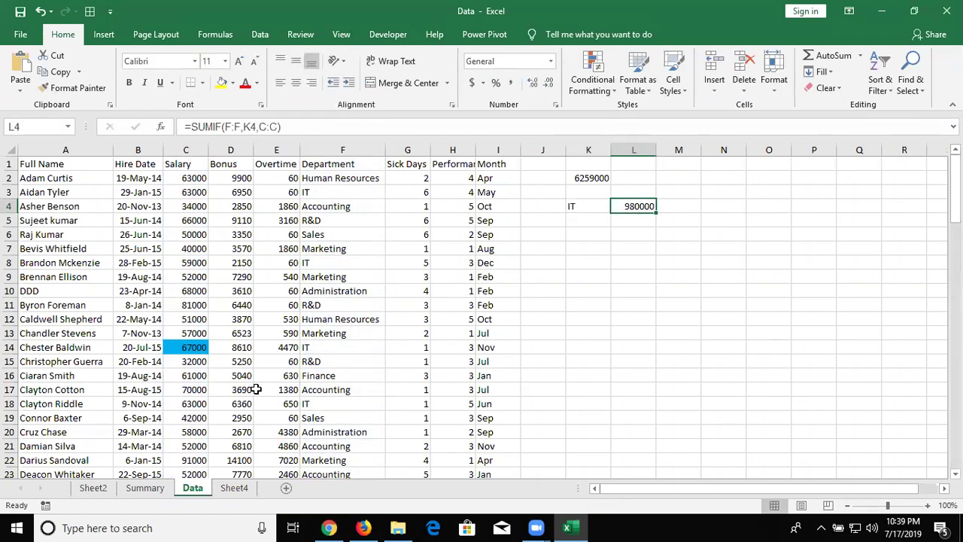
{"action": "key", "text": "Up"}
{"action": "key", "text": "Up"}
{"action": "key", "text": "Left"}
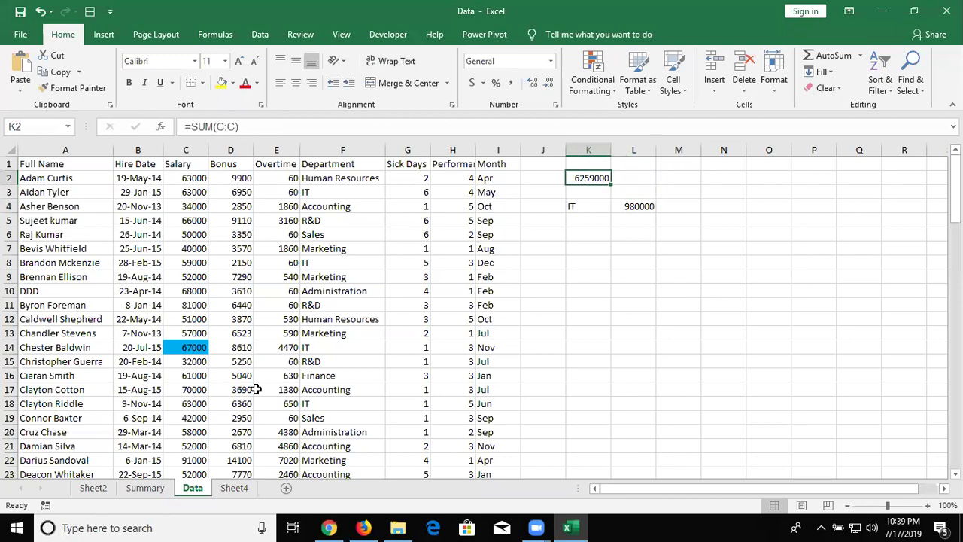
{"action": "key", "text": "Down"}
{"action": "key", "text": "Down"}
{"action": "key", "text": "Right"}
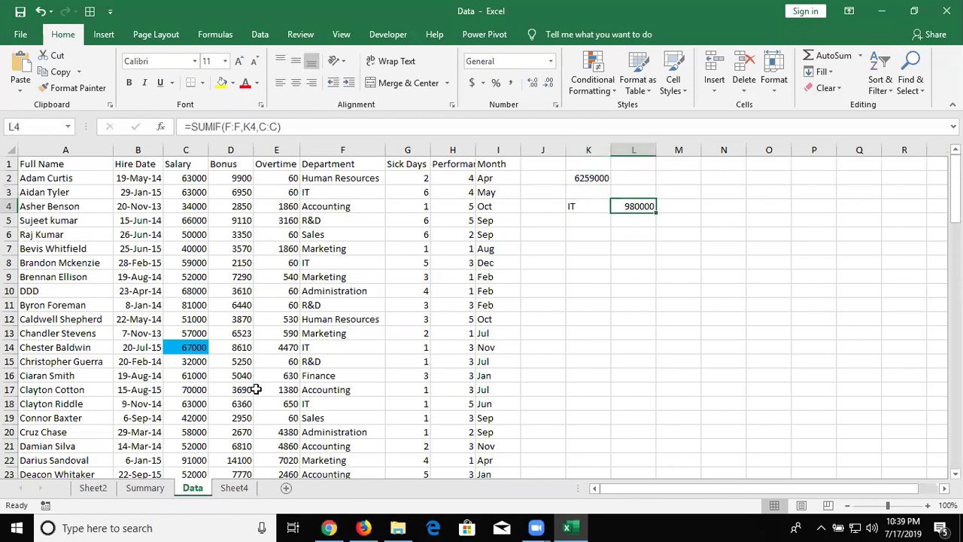
{"action": "key", "text": "Left"}
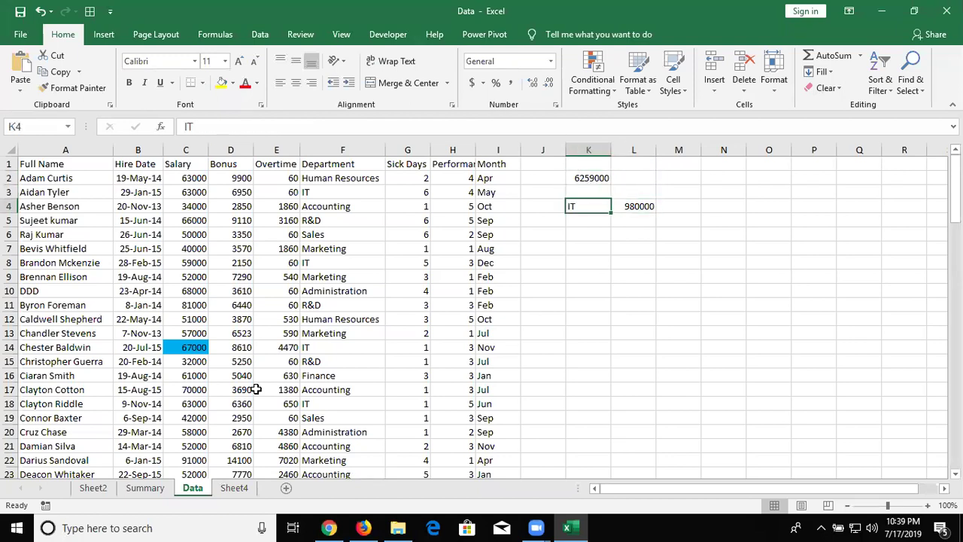
Step: Enter Sales in K5 and return to L5 after a false start on the formula
{"action": "key", "text": "Down"}
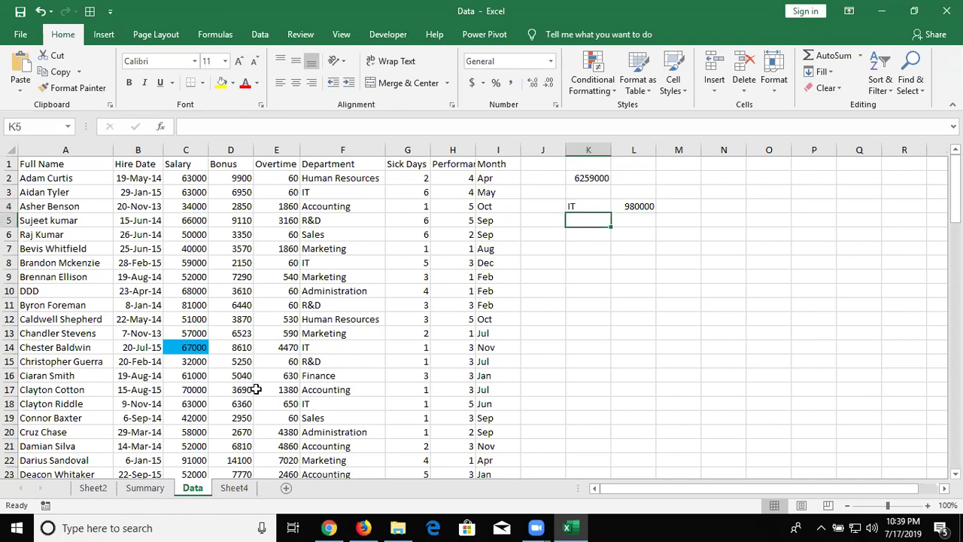
{"action": "type", "text": "Sales"}
{"action": "key", "text": "Return"}
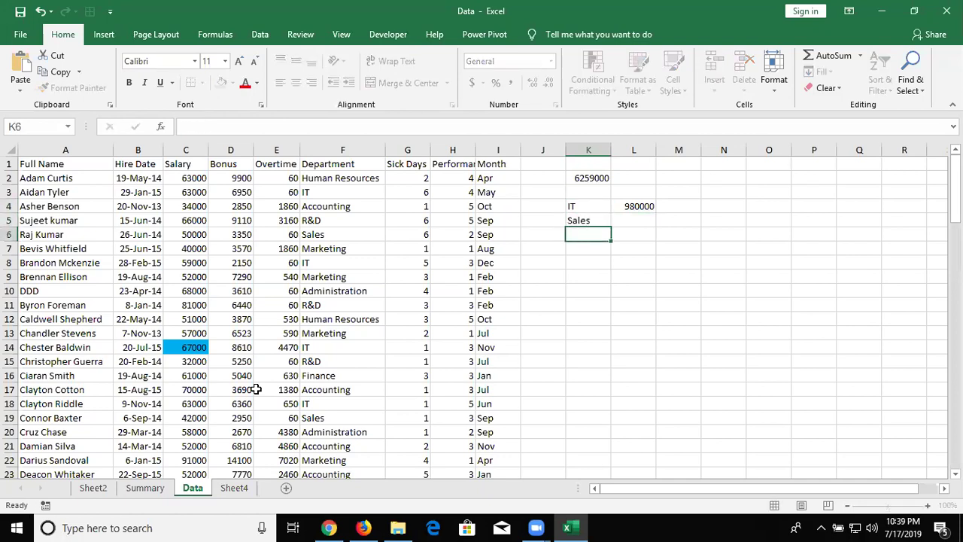
{"action": "key", "text": "Up"}
{"action": "key", "text": "Right"}
{"action": "type", "text": "=su"}
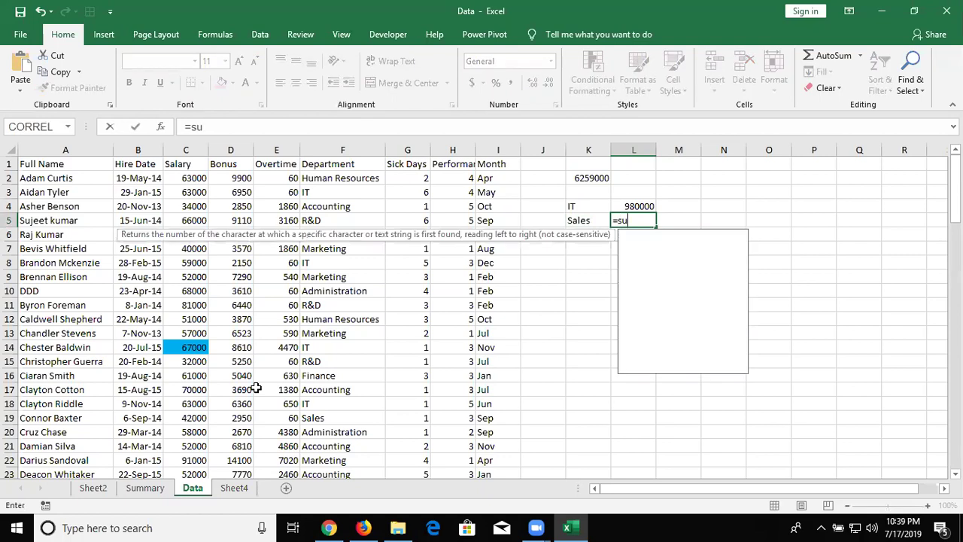
{"action": "type", "text": "m"}
{"action": "key", "text": "Down"}
{"action": "key", "text": "Down"}
{"action": "key", "text": "Up"}
{"action": "key", "text": "Return"}
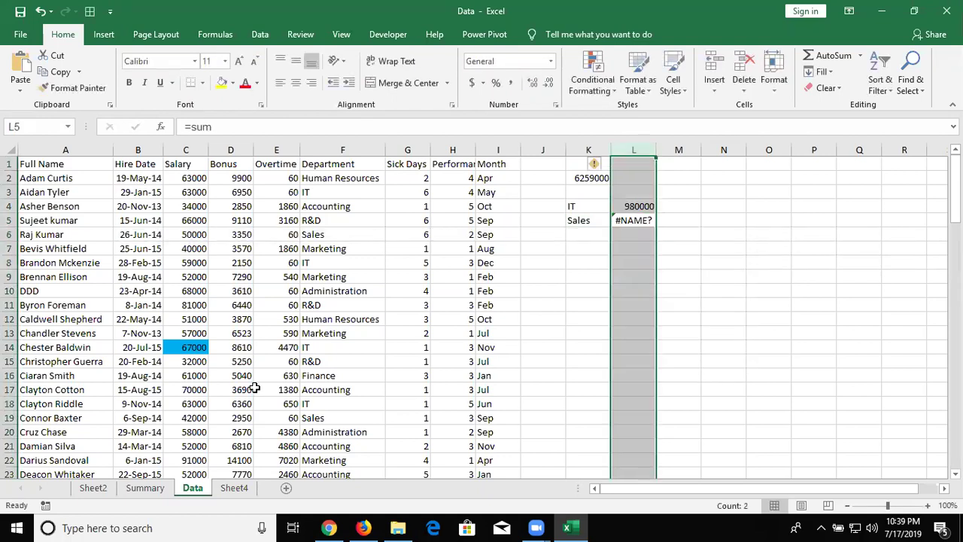
{"action": "key", "text": "Up"}
Step: Enter =SUMIF(F:F,K5,C:C) in L5, giving the Sales salary total 883000, and check it
{"action": "type", "text": "="}
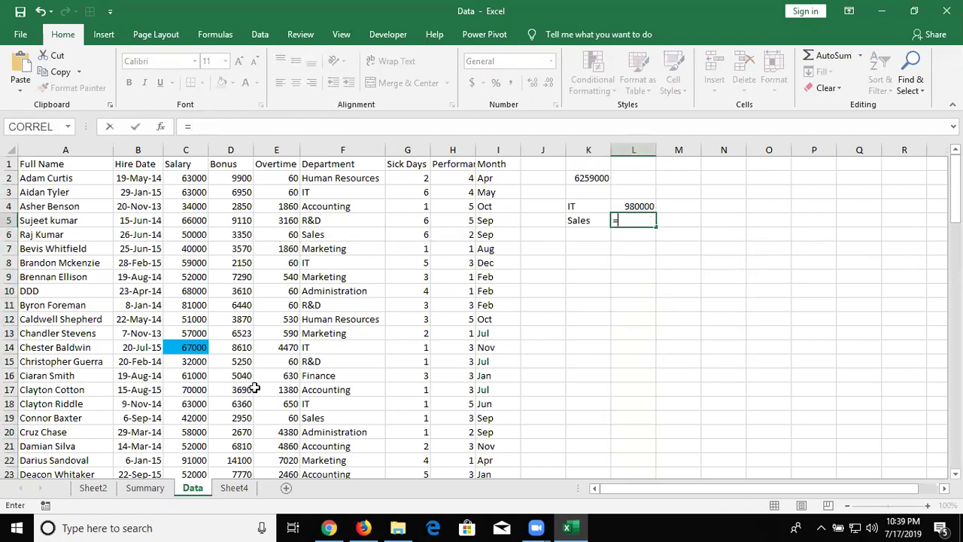
{"action": "type", "text": "sum"}
{"action": "key", "text": "Down"}
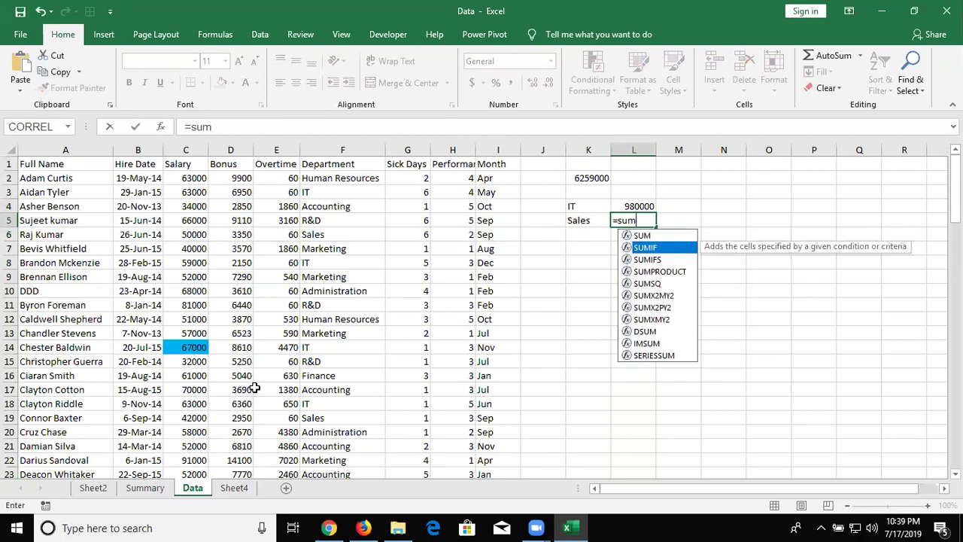
{"action": "key", "text": "Tab"}
{"action": "key", "text": "Left"}
{"action": "key", "text": "Left"}
{"action": "key", "text": "Left"}
{"action": "key", "text": "Left"}
{"action": "key", "text": "Left"}
{"action": "key", "text": "Left"}
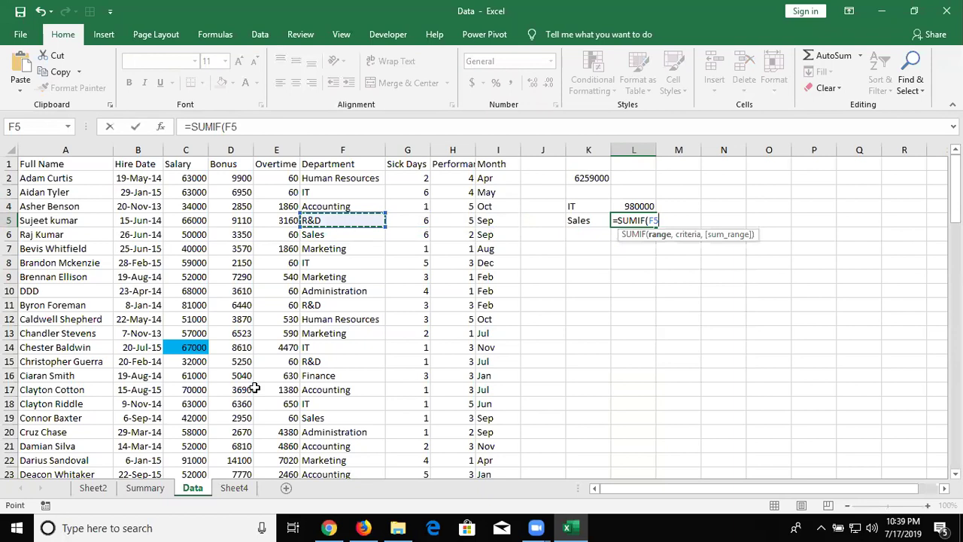
{"action": "key", "text": "ctrl+space"}
{"action": "type", "text": ","}
{"action": "key", "text": "Left"}
{"action": "type", "text": ","}
{"action": "key", "text": "Left"}
{"action": "key", "text": "Left"}
{"action": "key", "text": "Left"}
{"action": "key", "text": "Left"}
{"action": "key", "text": "Left"}
{"action": "key", "text": "Left"}
{"action": "key", "text": "Left"}
{"action": "key", "text": "ctrl+space"}
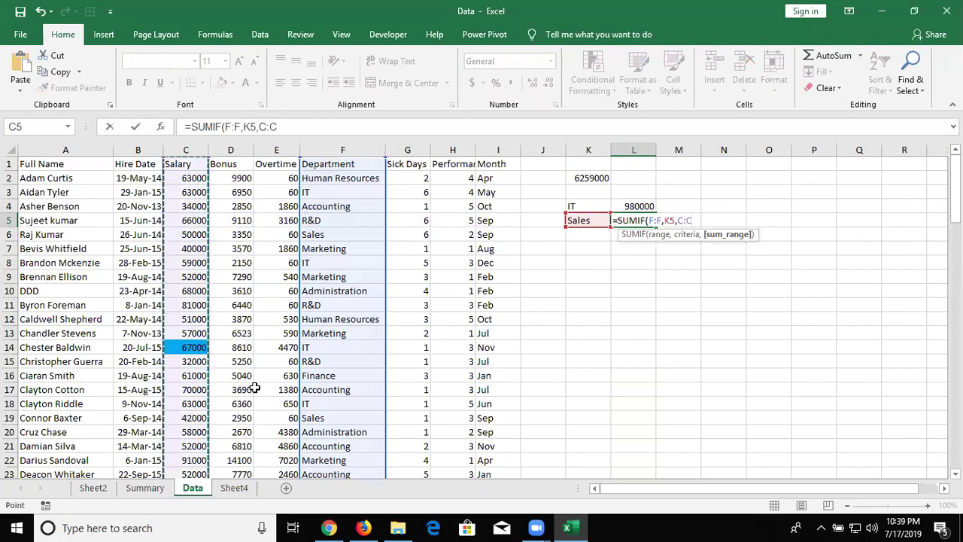
{"action": "key", "text": "Return"}
{"action": "key", "text": "Up"}
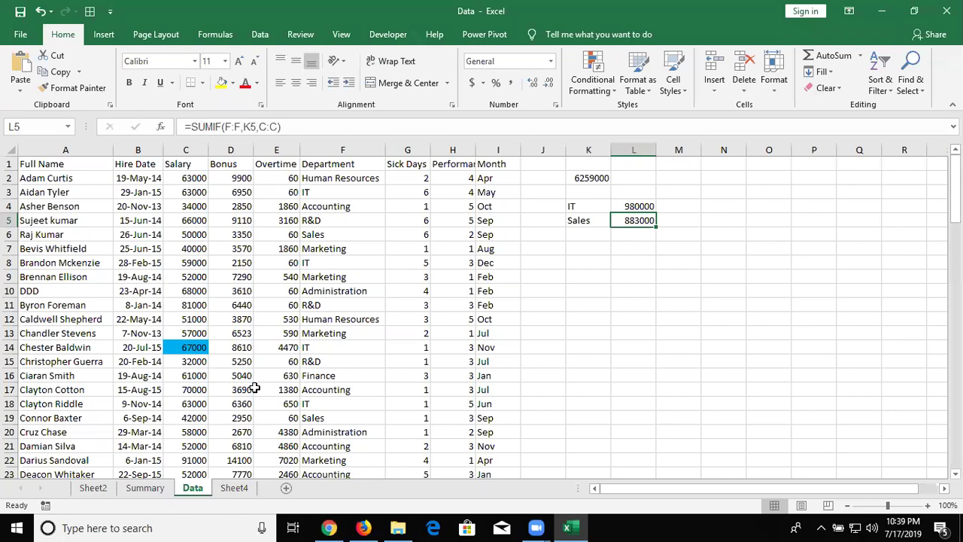
{"action": "key", "text": "Left"}
{"action": "key", "text": "Left"}
{"action": "key", "text": "Left"}
{"action": "key", "text": "Left"}
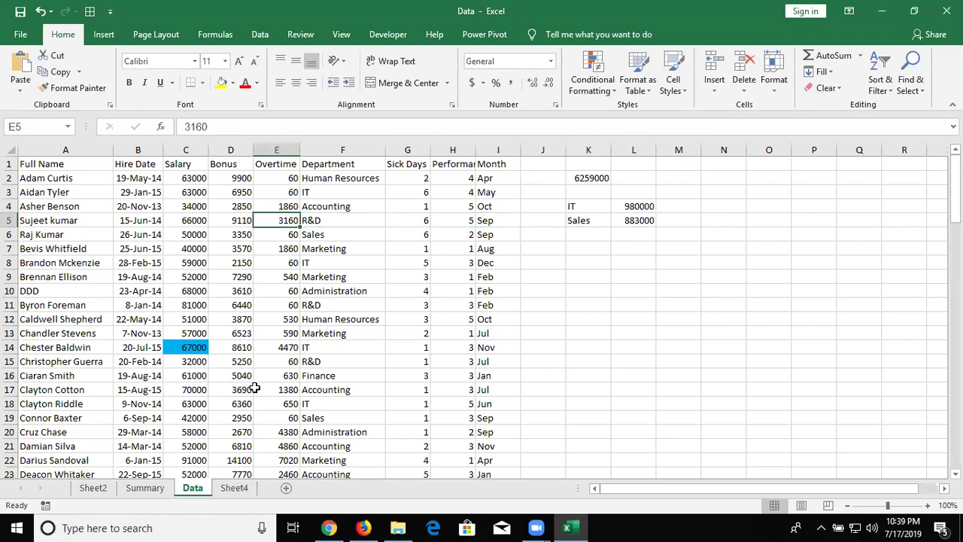
{"action": "key", "text": "Left"}
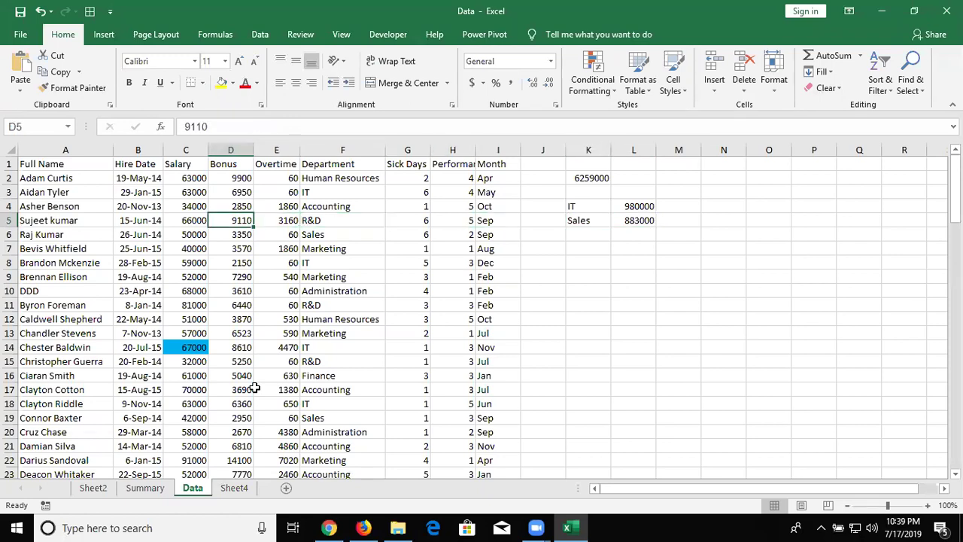
{"action": "key", "text": "Right"}
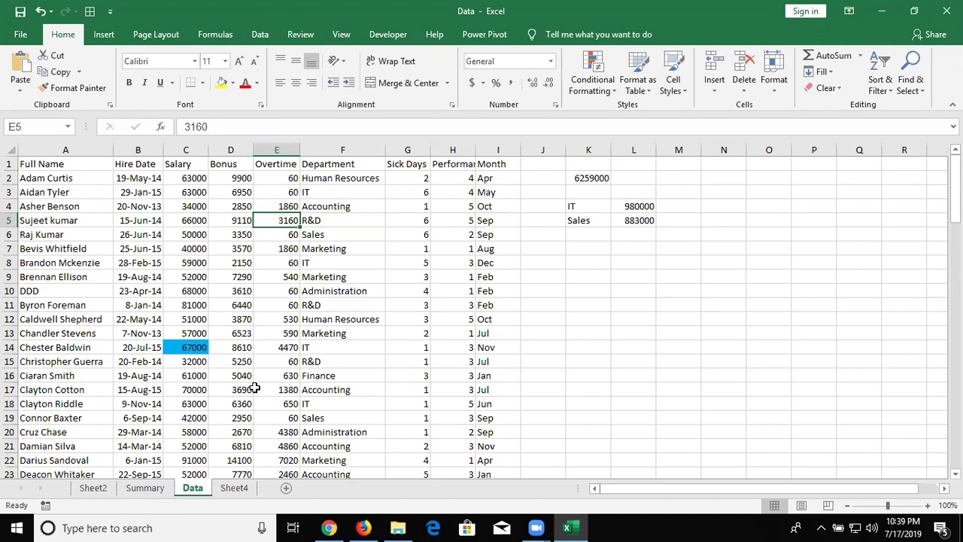
{"action": "key", "text": "Right"}
{"action": "key", "text": "Right"}
{"action": "key", "text": "Right"}
{"action": "key", "text": "Right"}
{"action": "key", "text": "Right"}
{"action": "key", "text": "Right"}
{"action": "key", "text": "Down"}
{"action": "key", "text": "Right"}
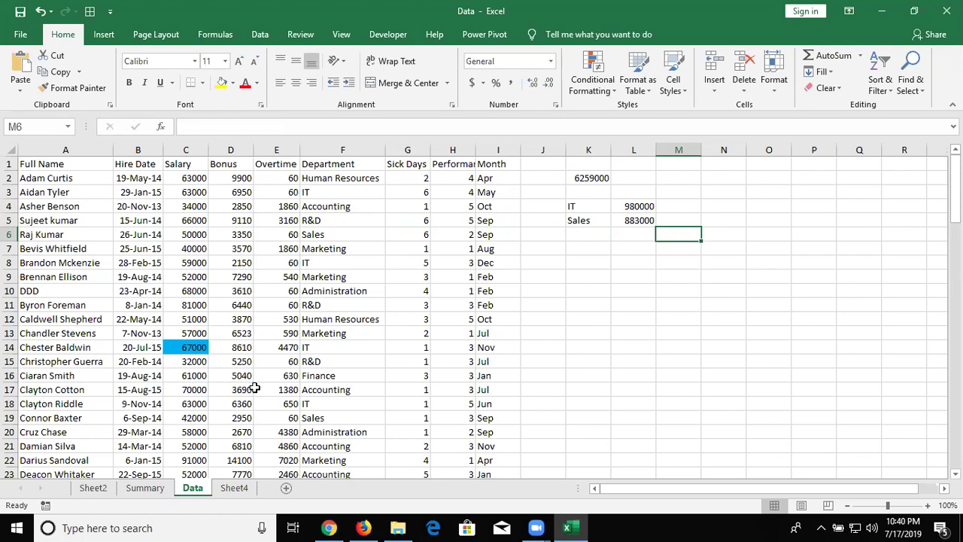
Step: Enter the >5000 criterion in N6 with 2% beside it in O6
{"action": "key", "text": "Right"}
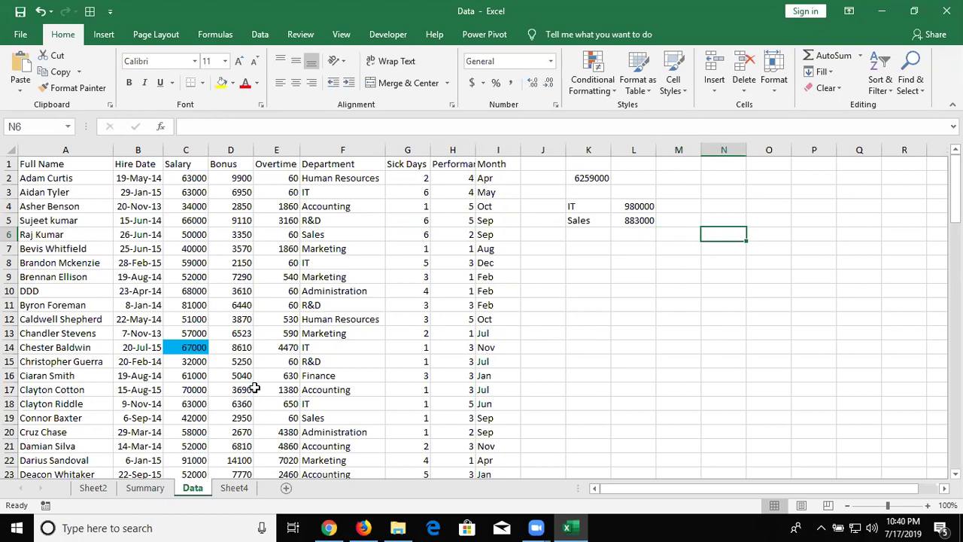
{"action": "type", "text": ">"}
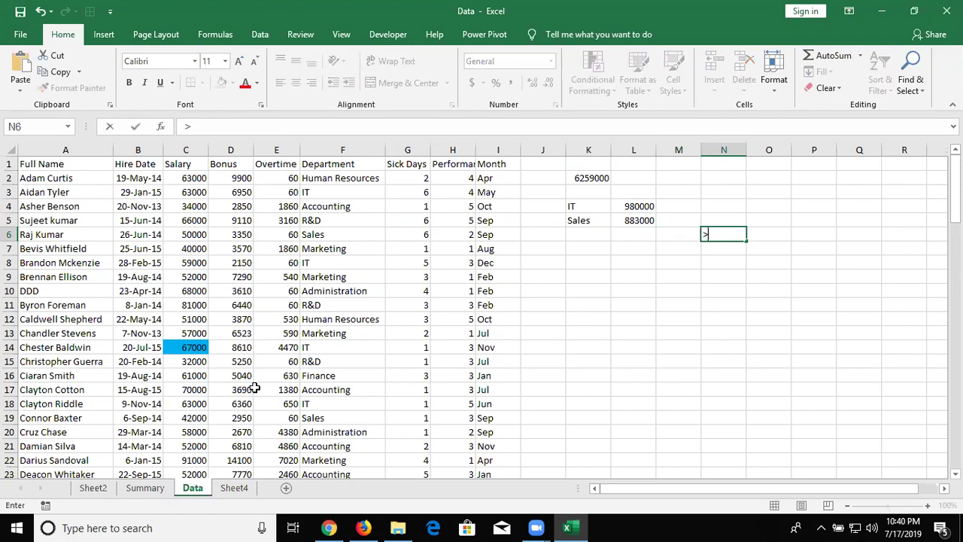
{"action": "type", "text": "5000"}
{"action": "key", "text": "Tab"}
{"action": "type", "text": "2"}
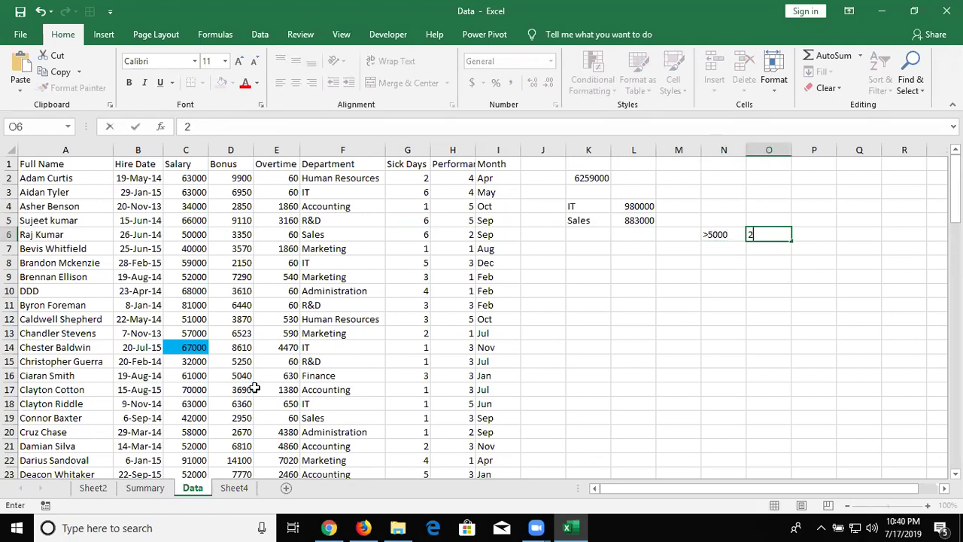
{"action": "type", "text": "%"}
{"action": "key", "text": "Up"}
{"action": "key", "text": "Down"}
{"action": "key", "text": "Up"}
{"action": "key", "text": "Down"}
{"action": "key", "text": "Up"}
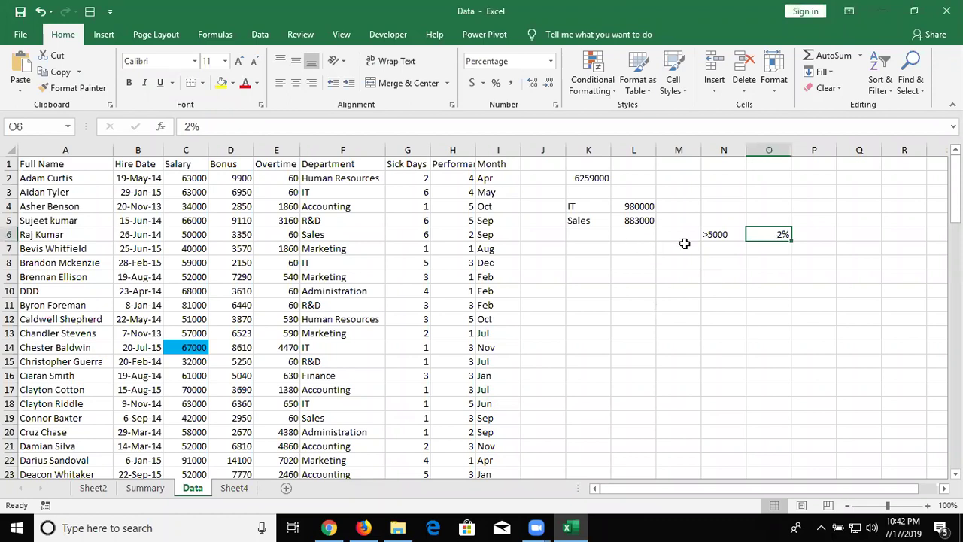
Step: Type >5000 in K6 and enter =SUMIF(E:E,K6) in L6, totalling overtime as 61740
{"action": "left_click", "coordinate": [566, 235]}
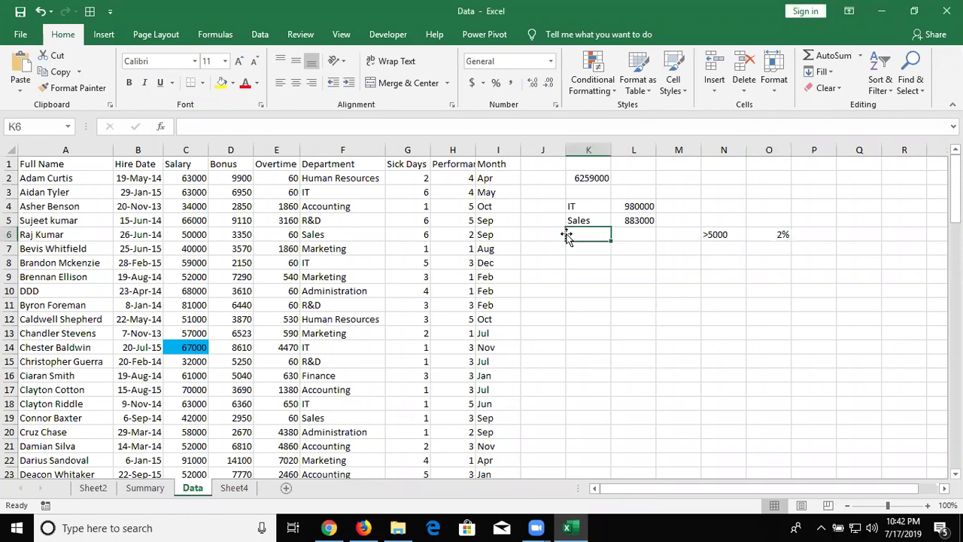
{"action": "type", "text": ">5000"}
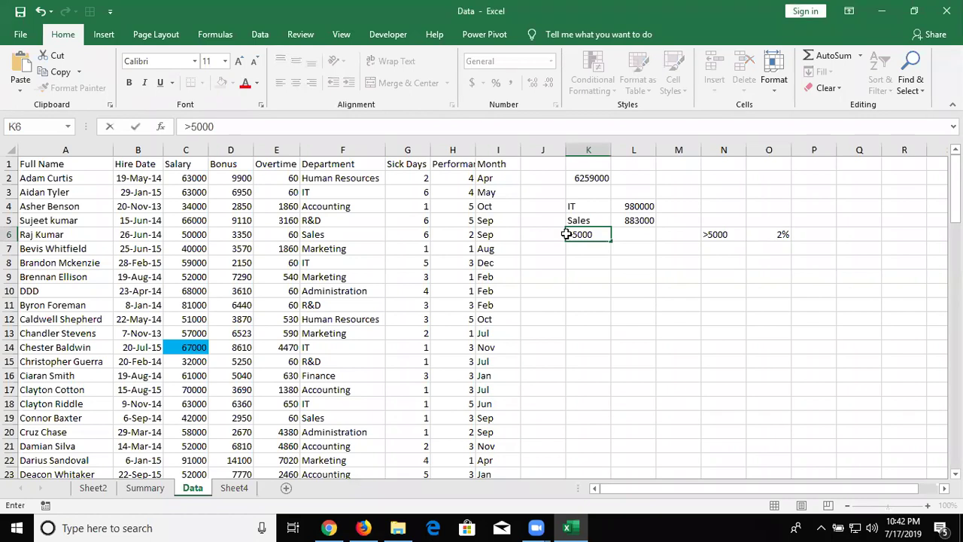
{"action": "key", "text": "Tab"}
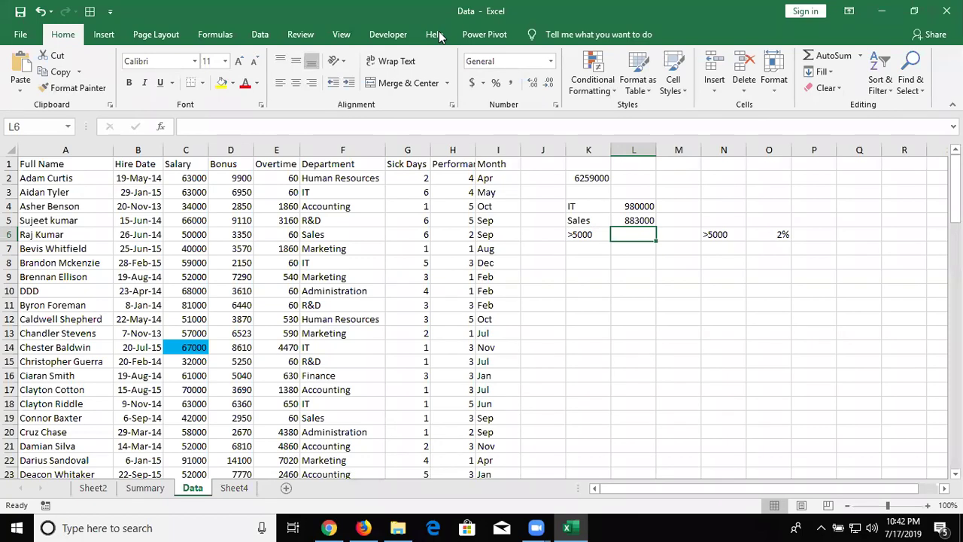
{"action": "type", "text": "=s"}
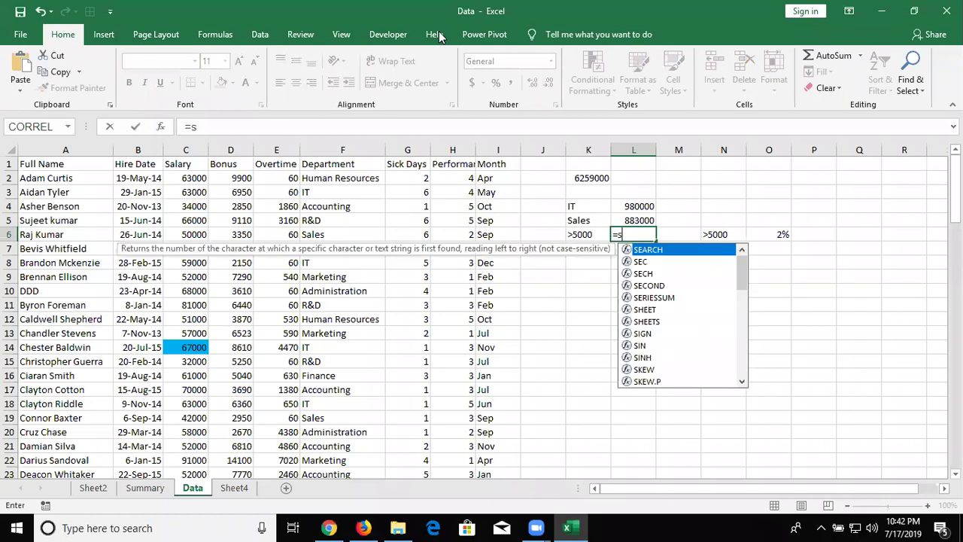
{"action": "type", "text": "um"}
{"action": "key", "text": "Down"}
{"action": "key", "text": "Tab"}
{"action": "key", "text": "Left"}
{"action": "key", "text": "Left"}
{"action": "key", "text": "Left"}
{"action": "key", "text": "Left"}
{"action": "key", "text": "Left"}
{"action": "key", "text": "Left"}
{"action": "key", "text": "Left"}
{"action": "key", "text": "ctrl+space"}
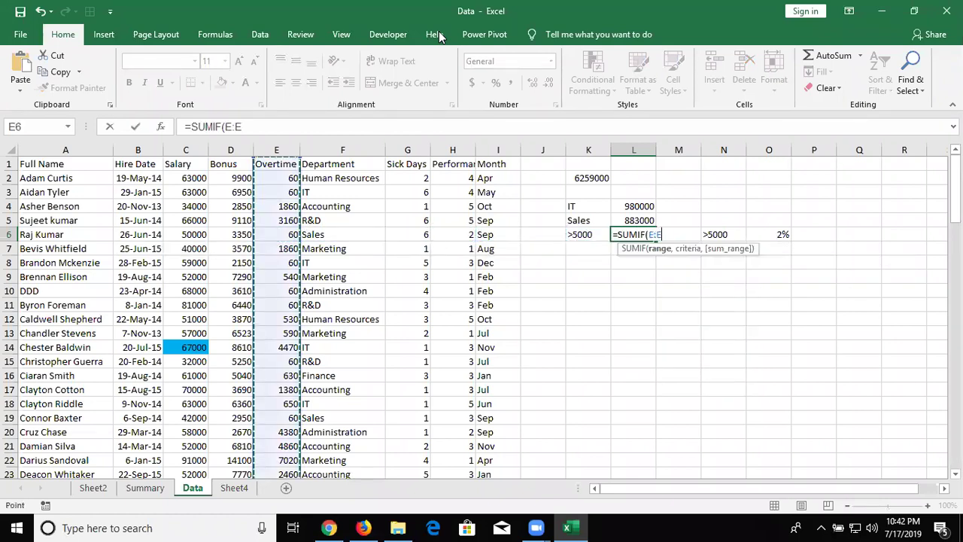
{"action": "type", "text": ","}
{"action": "key", "text": "Left"}
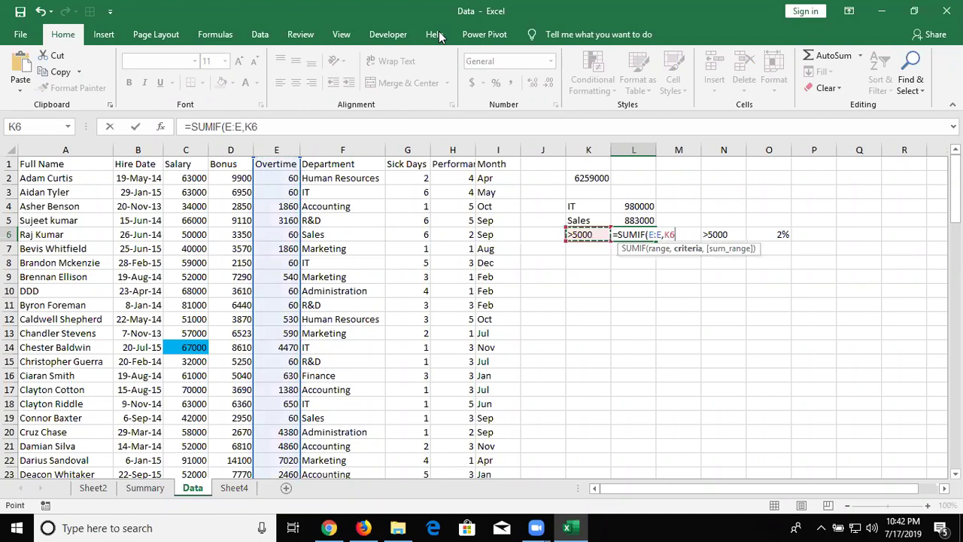
{"action": "key", "text": "Return"}
{"action": "key", "text": "Up"}
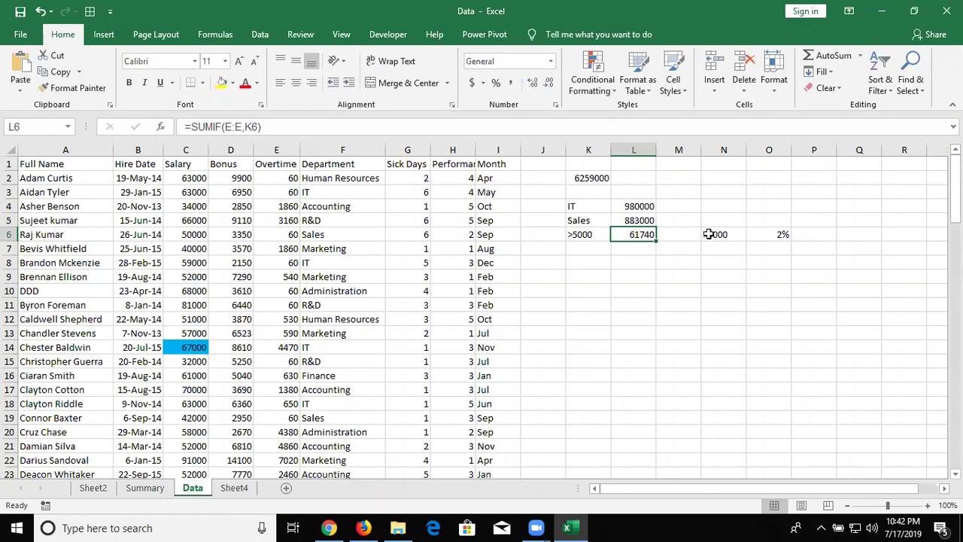
{"action": "key", "text": "F2"}
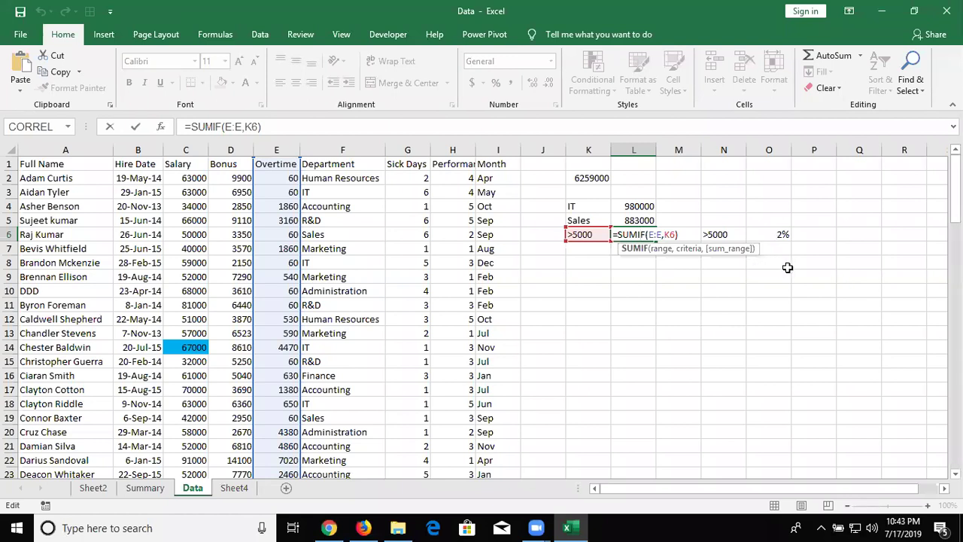
Step: Enter 5000 in K7 beneath the >5000 criterion
{"action": "key", "text": "Return"}
{"action": "key", "text": "Up"}
{"action": "key", "text": "Left"}
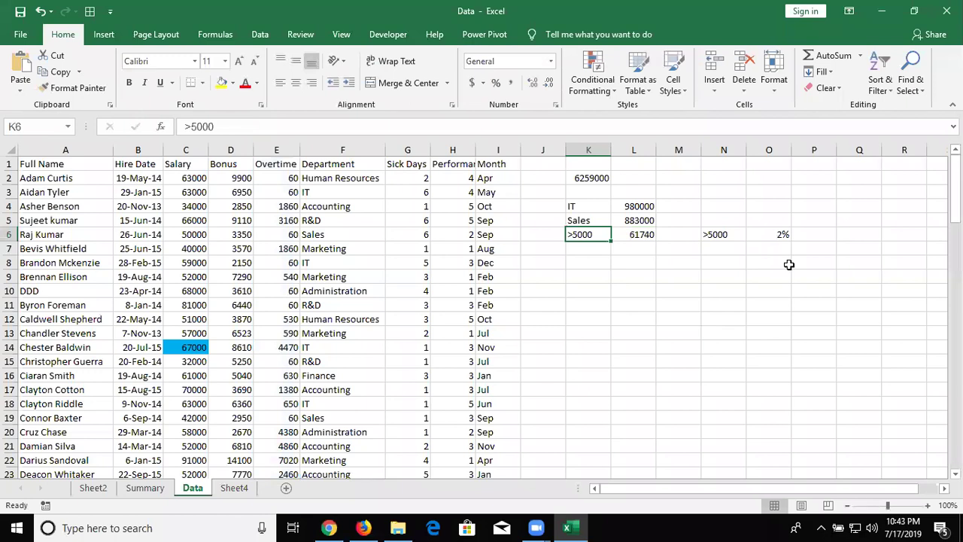
{"action": "key", "text": "Down"}
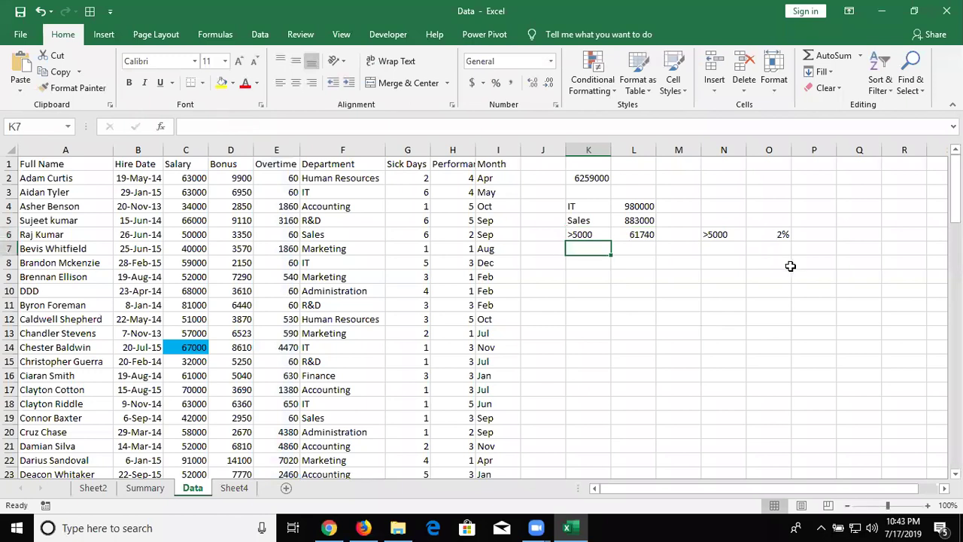
{"action": "type", "text": "5000"}
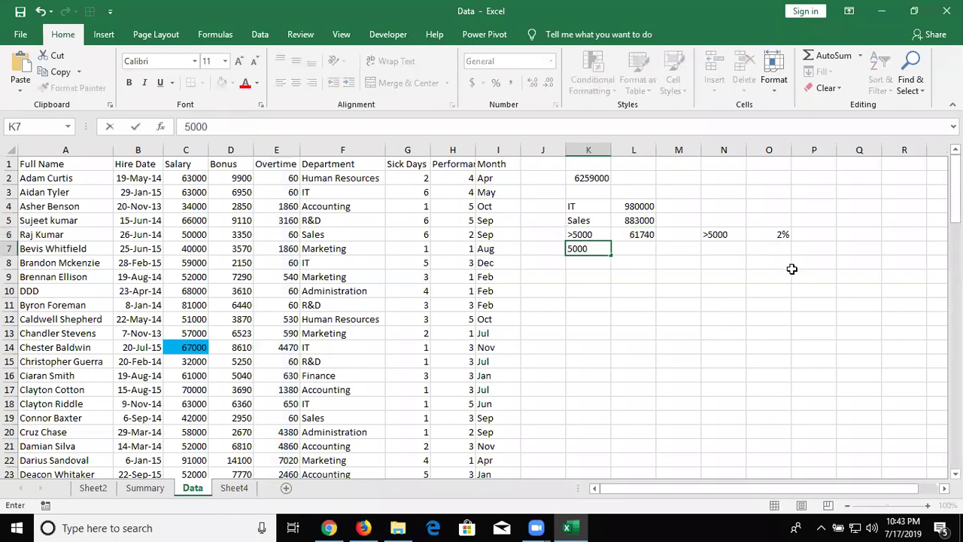
{"action": "key", "text": "Right"}
{"action": "key", "text": "Up"}
{"action": "key", "text": "Left"}
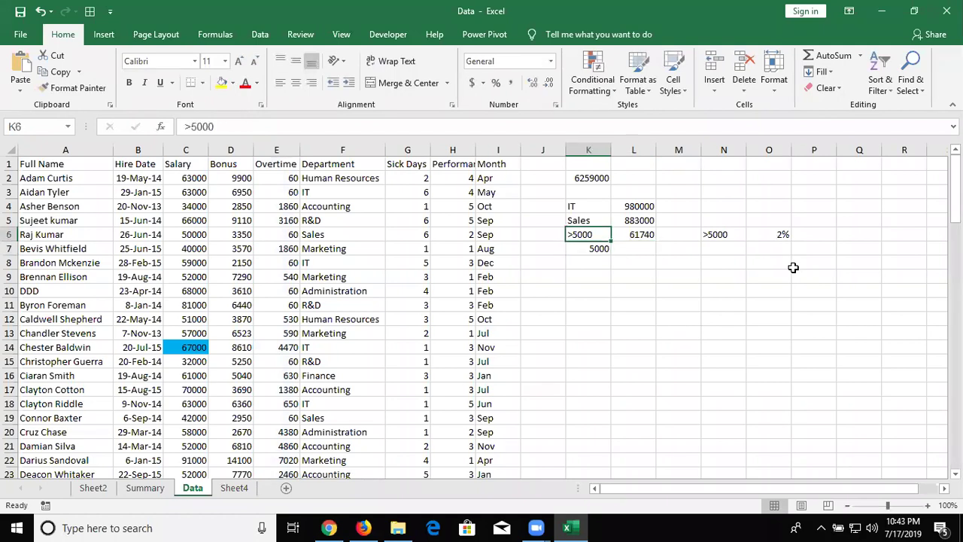
{"action": "key", "text": "Down"}
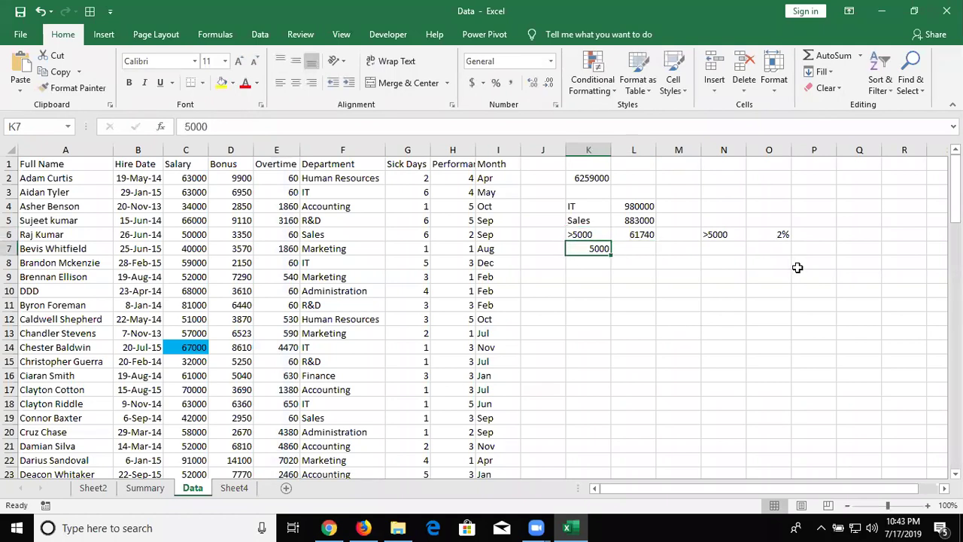
{"action": "key", "text": "shift+Down"}
{"action": "key", "text": "shift+Down"}
{"action": "key", "text": "shift+Down"}
{"action": "key", "text": "shift+Down"}
{"action": "key", "text": "shift+Down"}
{"action": "key", "text": "shift+Down"}
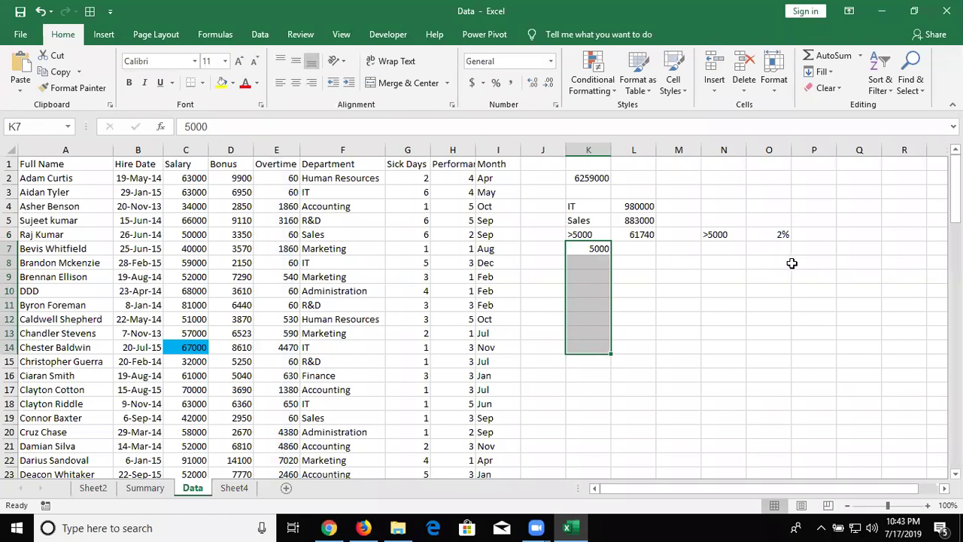
Step: Enter =SUMIF(E:E,">="&K7) in L7, returning 61740 for overtime of at least 5000
{"action": "key", "text": "Right"}
{"action": "type", "text": "="}
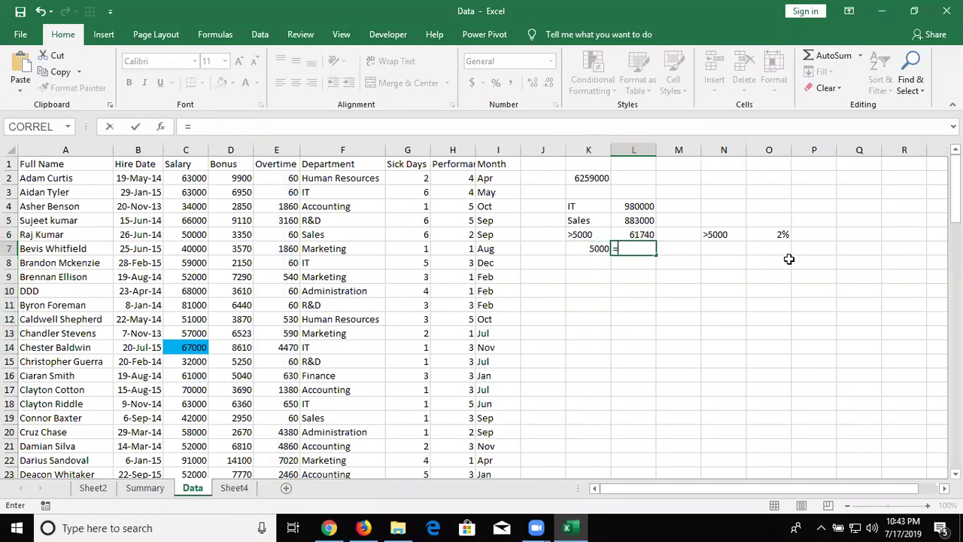
{"action": "type", "text": "sum"}
{"action": "key", "text": "Down"}
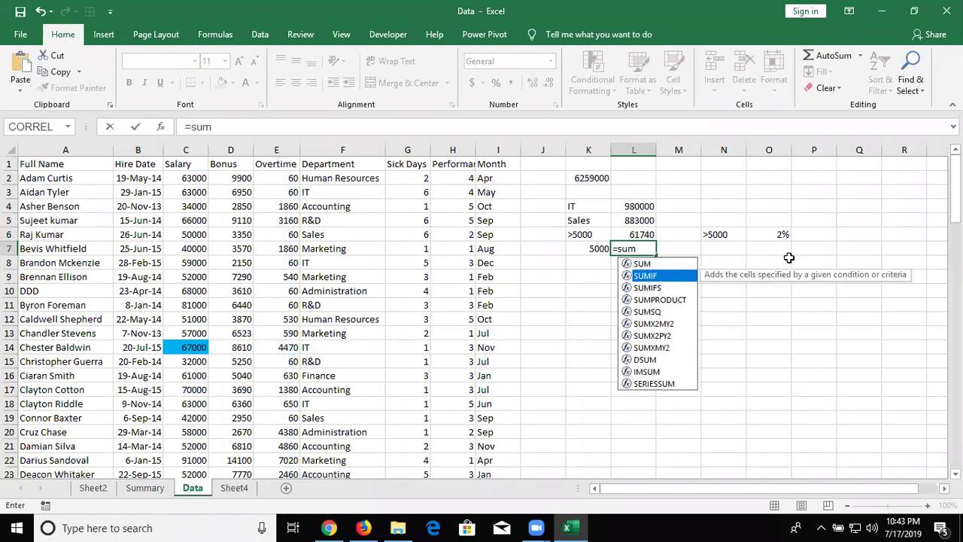
{"action": "key", "text": "Tab"}
{"action": "key", "text": "Left"}
{"action": "key", "text": "Left"}
{"action": "key", "text": "Left"}
{"action": "key", "text": "Left"}
{"action": "key", "text": "Left"}
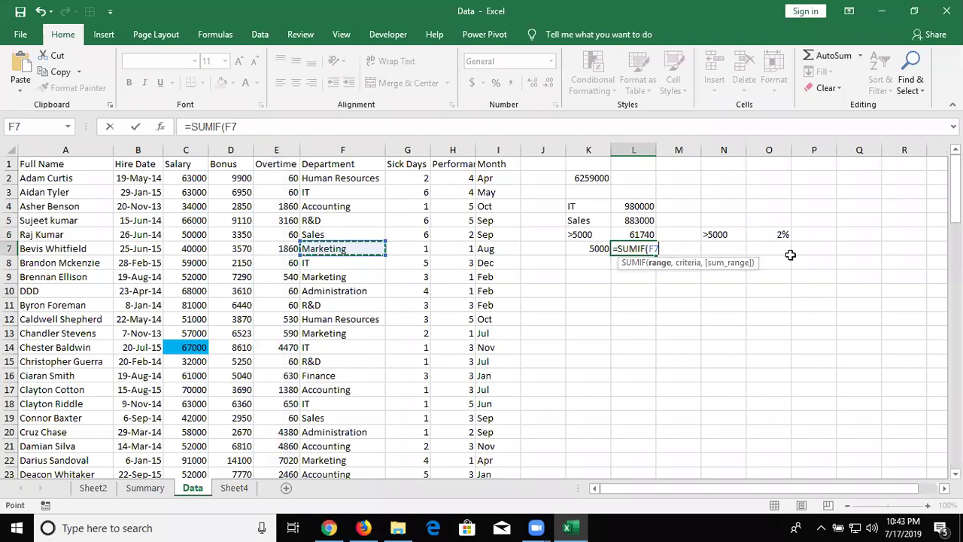
{"action": "key", "text": "ctrl+space"}
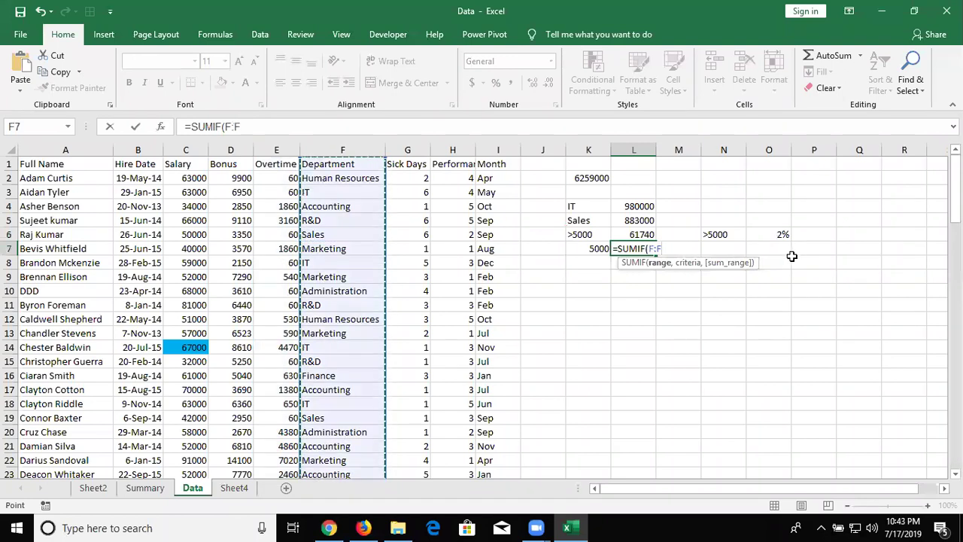
{"action": "key", "text": "Left"}
{"action": "key", "text": "ctrl+space"}
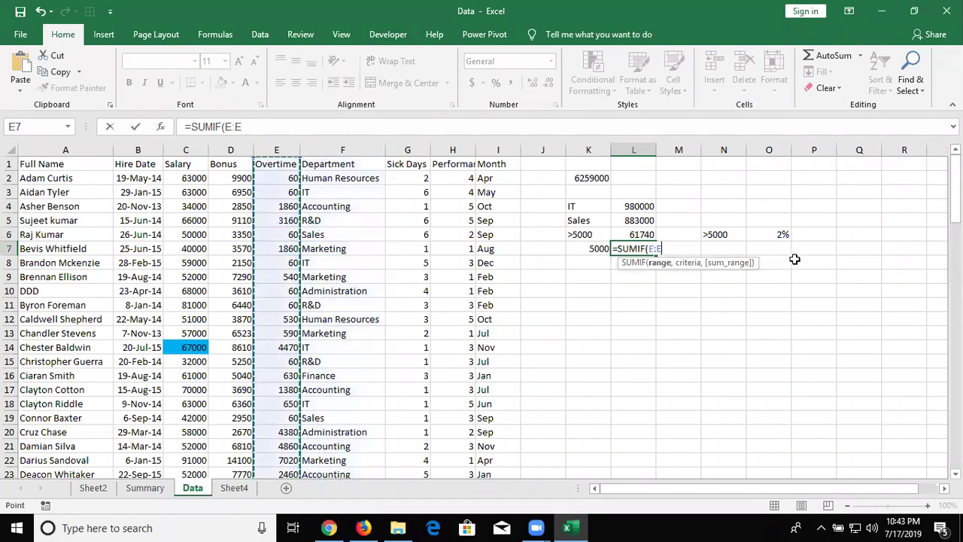
{"action": "type", "text": ",\">="}
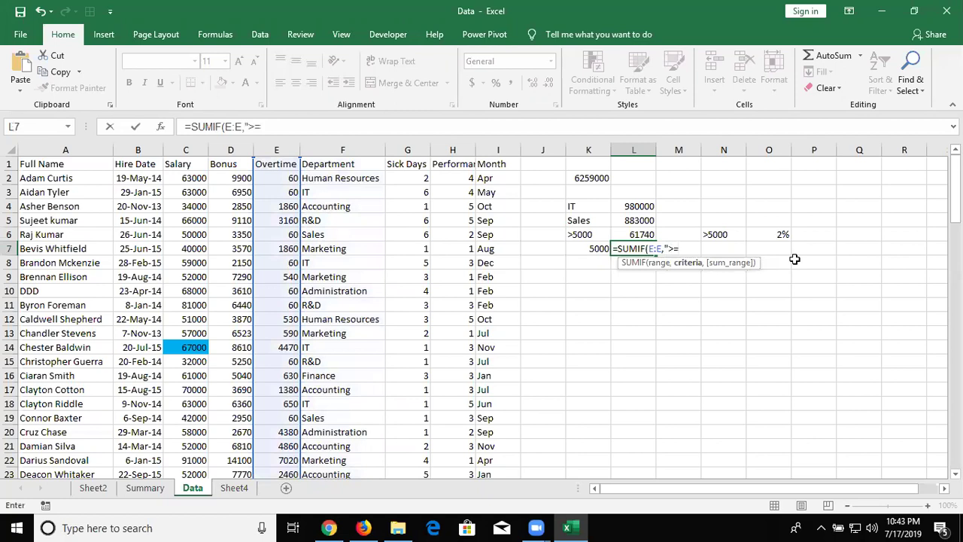
{"action": "type", "text": "\"&"}
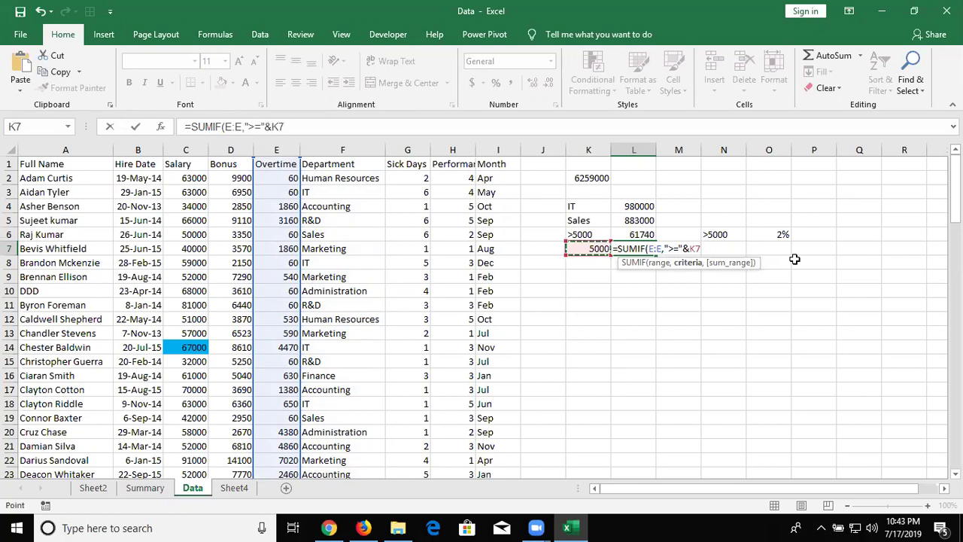
{"action": "key", "text": "Return"}
{"action": "key", "text": "Up"}
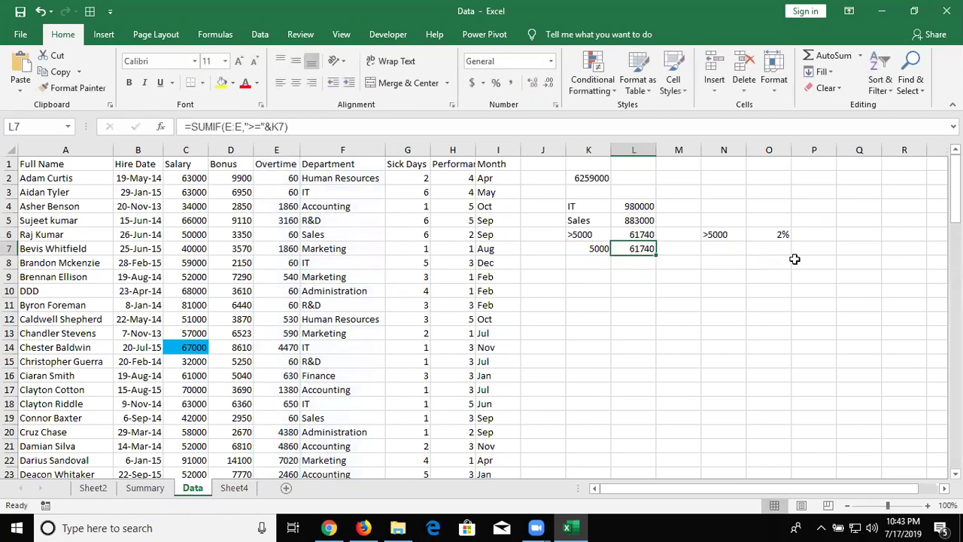
{"action": "key", "text": "Down"}
Step: List the operators >, <, >=, <= and <> in K8 through K12
{"action": "key", "text": "Left"}
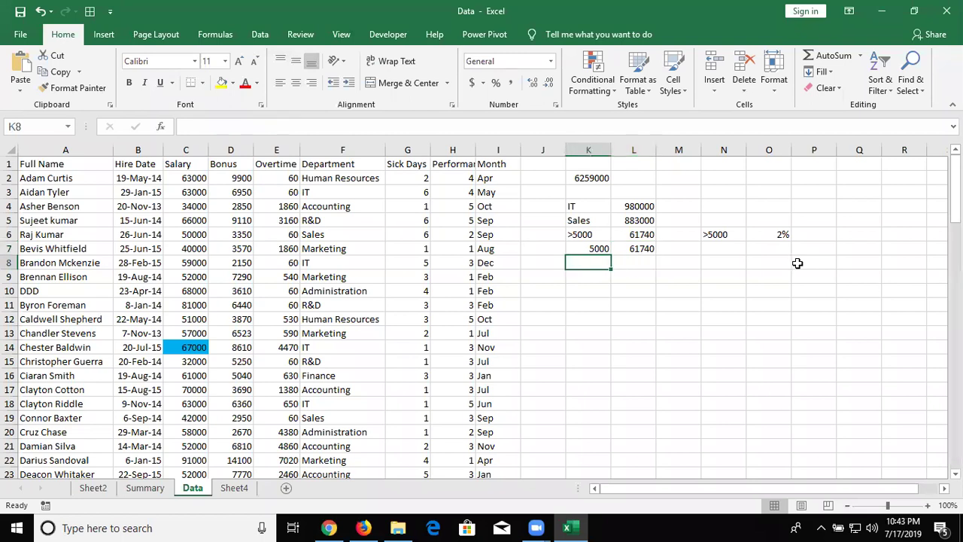
{"action": "type", "text": ">"}
{"action": "key", "text": "Return"}
{"action": "type", "text": "<"}
{"action": "key", "text": "Return"}
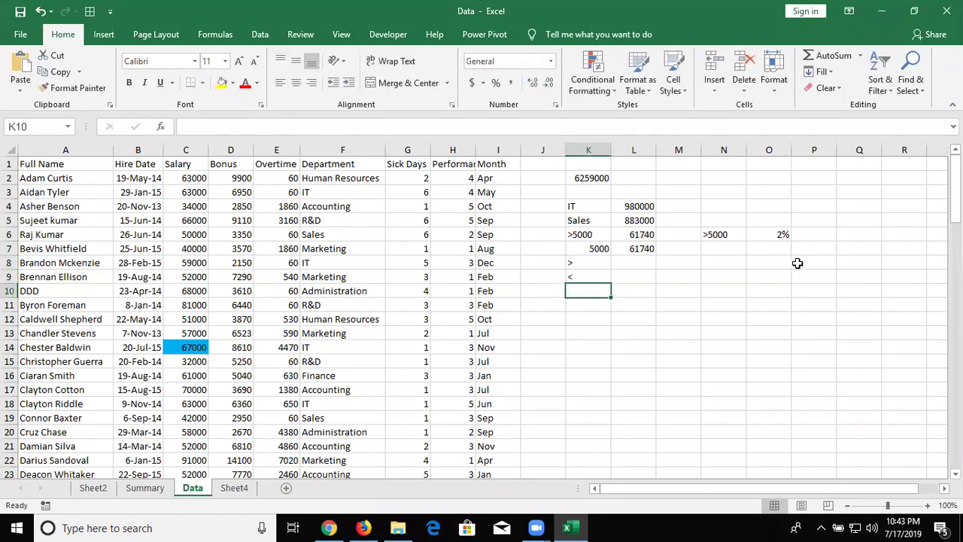
{"action": "type", "text": ">="}
{"action": "key", "text": "Return"}
{"action": "type", "text": "<="}
{"action": "key", "text": "Return"}
{"action": "type", "text": "<>"}
{"action": "key", "text": "Return"}
{"action": "key", "text": "Up"}
{"action": "key", "text": "Up"}
{"action": "key", "text": "Up"}
{"action": "key", "text": "Up"}
{"action": "key", "text": "Up"}
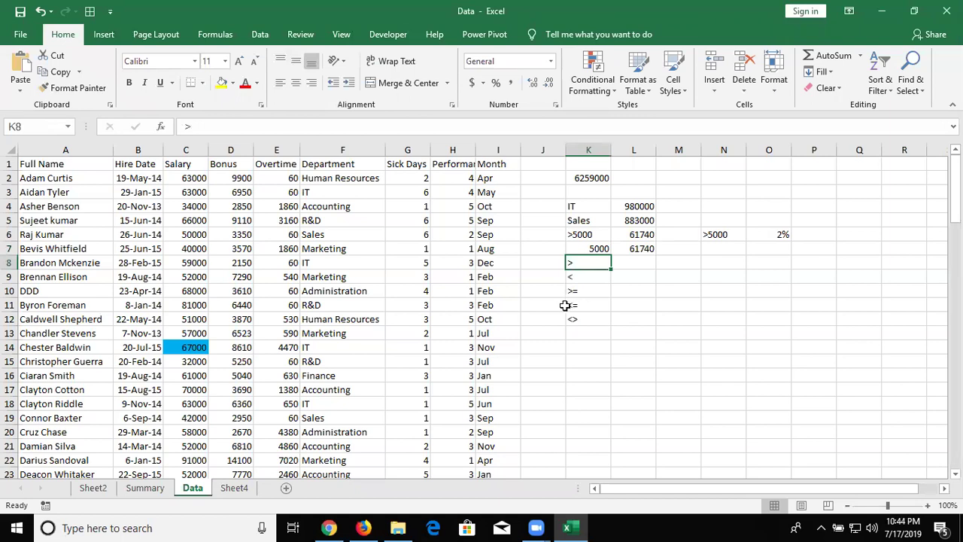
{"action": "key", "text": "Down"}
{"action": "key", "text": "Down"}
{"action": "key", "text": "Down"}
{"action": "key", "text": "Down"}
{"action": "key", "text": "Down"}
{"action": "key", "text": "Down"}
{"action": "key", "text": "Down"}
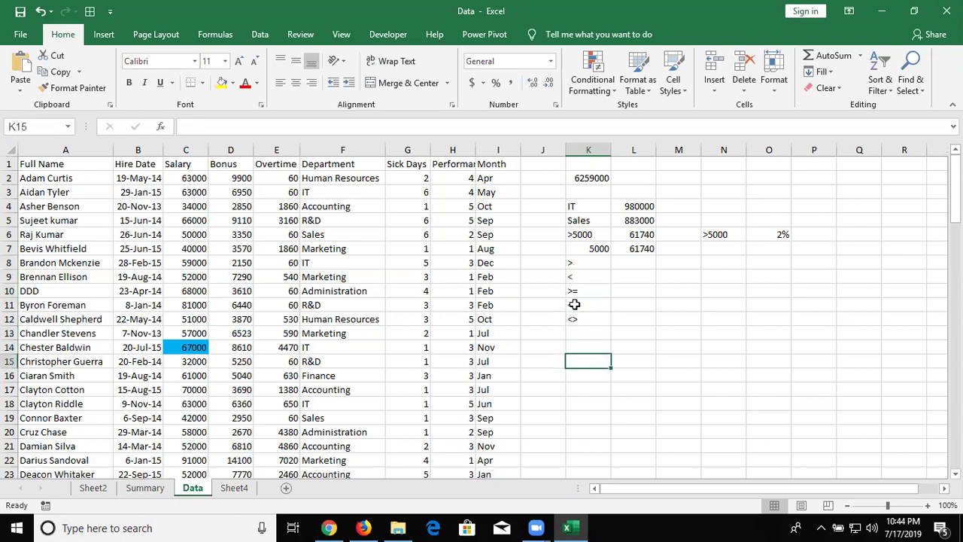
{"action": "key", "text": "Left"}
{"action": "key", "text": "Left"}
{"action": "key", "text": "Left"}
Step: Enter Jul as the month criterion in K14
{"action": "key", "text": "Right"}
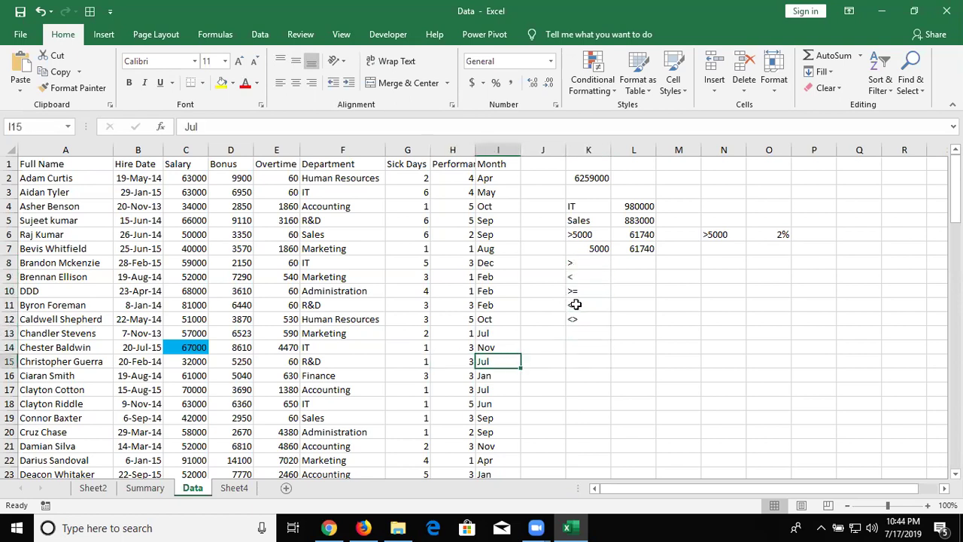
{"action": "key", "text": "Right"}
{"action": "key", "text": "Right"}
{"action": "key", "text": "Up"}
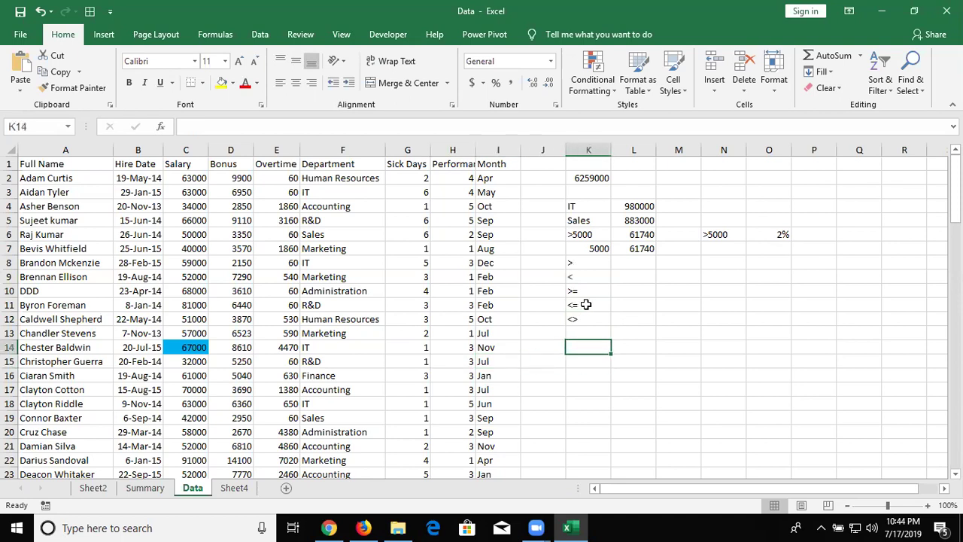
{"action": "type", "text": "Jul"}
{"action": "key", "text": "Return"}
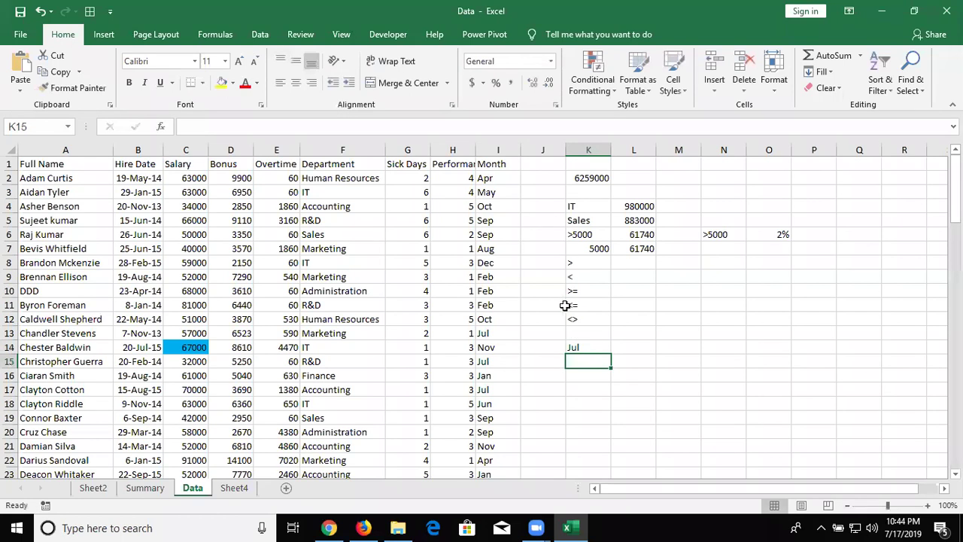
Step: Change the month in I15 from Jul to July
{"action": "key", "text": "Left"}
{"action": "key", "text": "Left"}
{"action": "double_click", "coordinate": [511, 359]}
{"action": "type", "text": "y"}
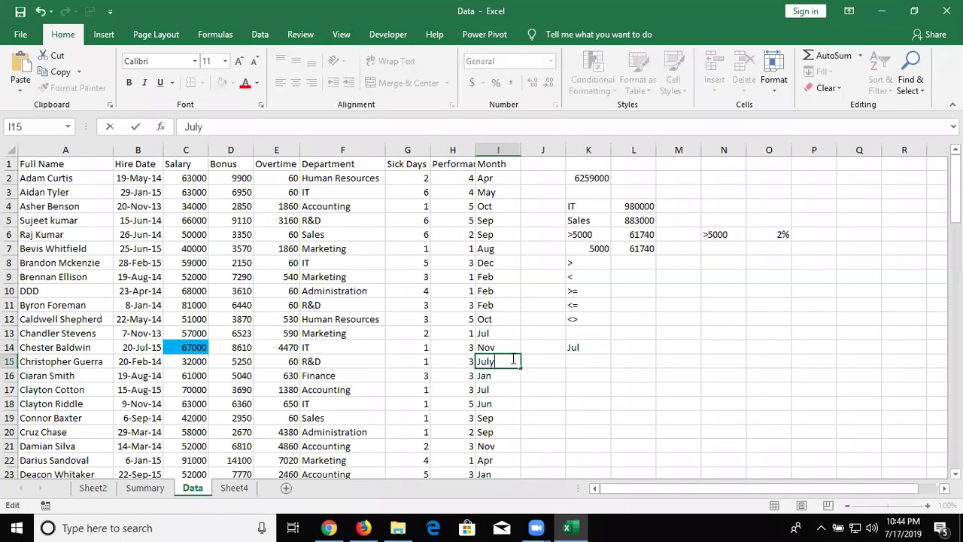
{"action": "key", "text": "Return"}
Step: Enter =SUM(I:I,K14,C:C) in L14, returning 6259000
{"action": "key", "text": "Up"}
{"action": "key", "text": "Up"}
{"action": "key", "text": "Right"}
{"action": "key", "text": "Right"}
{"action": "key", "text": "Right"}
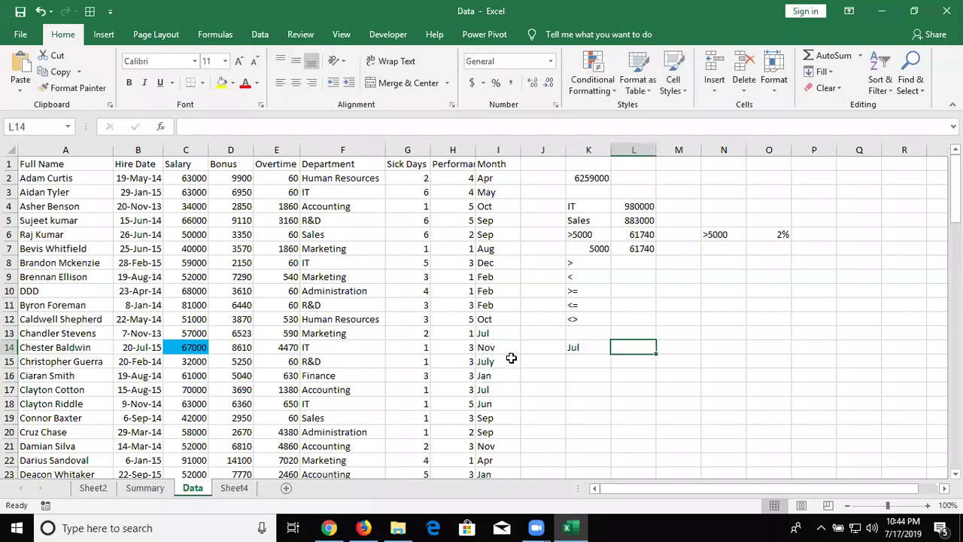
{"action": "type", "text": "=sum"}
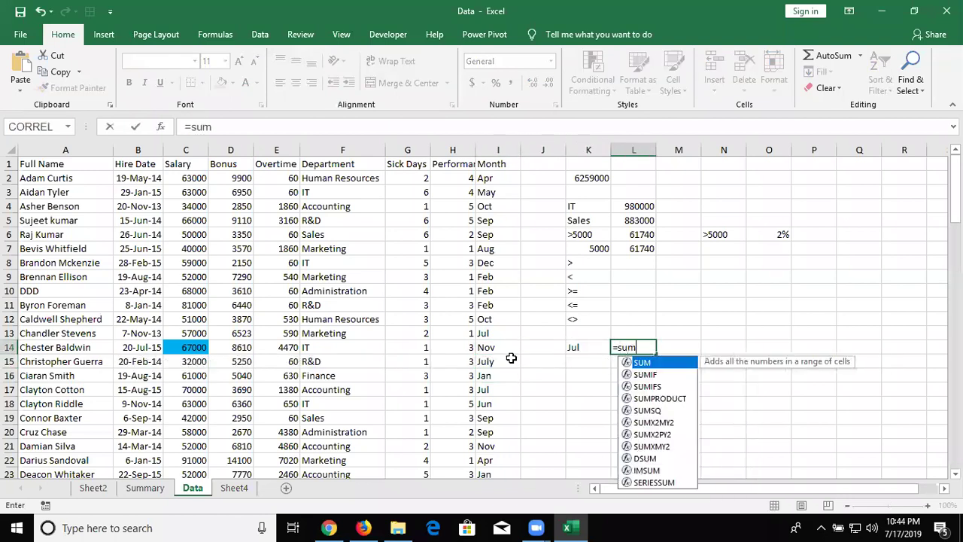
{"action": "key", "text": "Tab"}
{"action": "key", "text": "Left"}
{"action": "key", "text": "Left"}
{"action": "key", "text": "Left"}
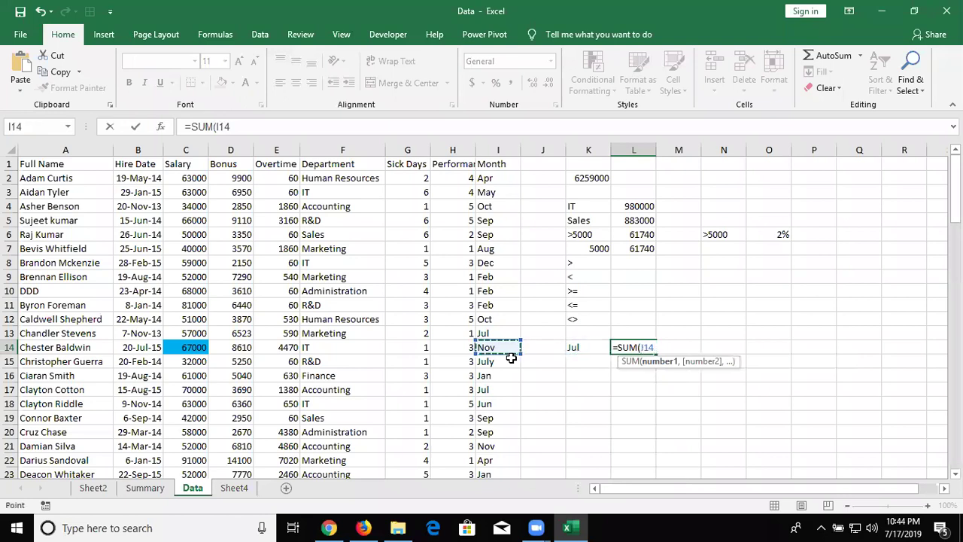
{"action": "key", "text": "ctrl+space"}
{"action": "type", "text": ","}
{"action": "key", "text": "Left"}
{"action": "type", "text": ","}
{"action": "key", "text": "Left"}
{"action": "key", "text": "Left"}
{"action": "key", "text": "Left"}
{"action": "key", "text": "Left"}
{"action": "key", "text": "Left"}
{"action": "key", "text": "Left"}
{"action": "key", "text": "Left"}
{"action": "key", "text": "Left"}
Step: Reselect the Jul criterion in K14 to edit it
{"action": "key", "text": "Left"}
{"action": "key", "text": "Right"}
{"action": "key", "text": "ctrl+space"}
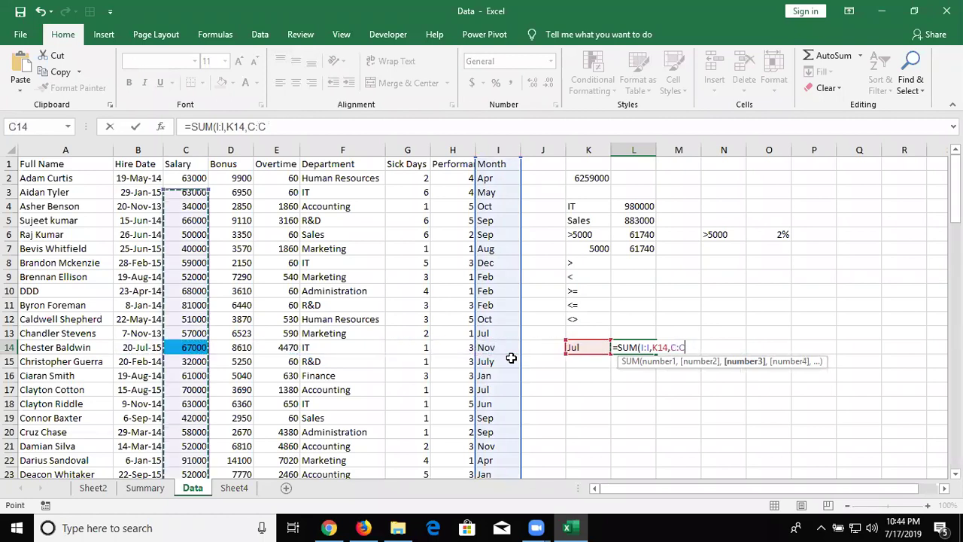
{"action": "type", "text": ")"}
{"action": "key", "text": "Return"}
{"action": "key", "text": "Up"}
{"action": "key", "text": "Left"}
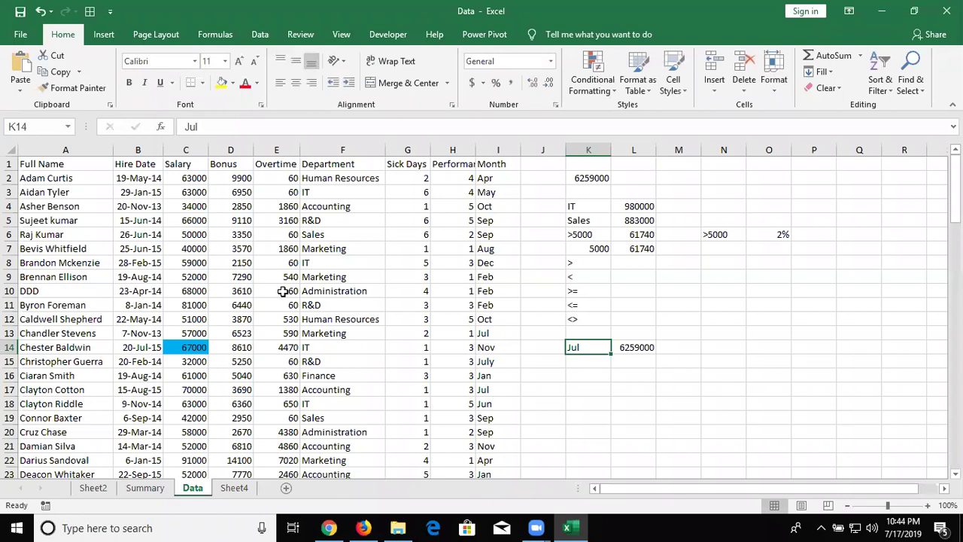
{"action": "left_click", "coordinate": [182, 125]}
Step: Enter wildcard month criteria *Jul* in K14, *Jul in K15 and Jul* in K16
{"action": "type", "text": "*Jul"}
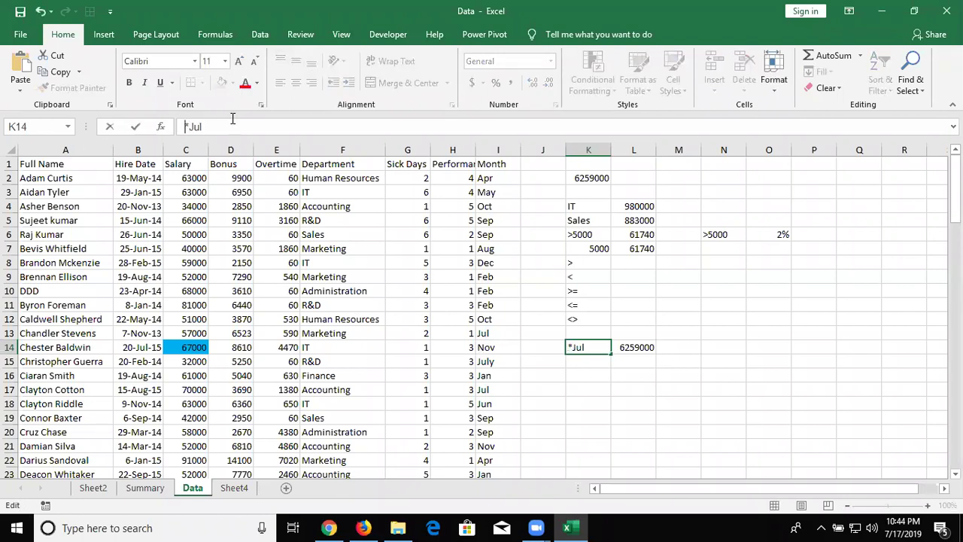
{"action": "type", "text": "*"}
{"action": "key", "text": "Return"}
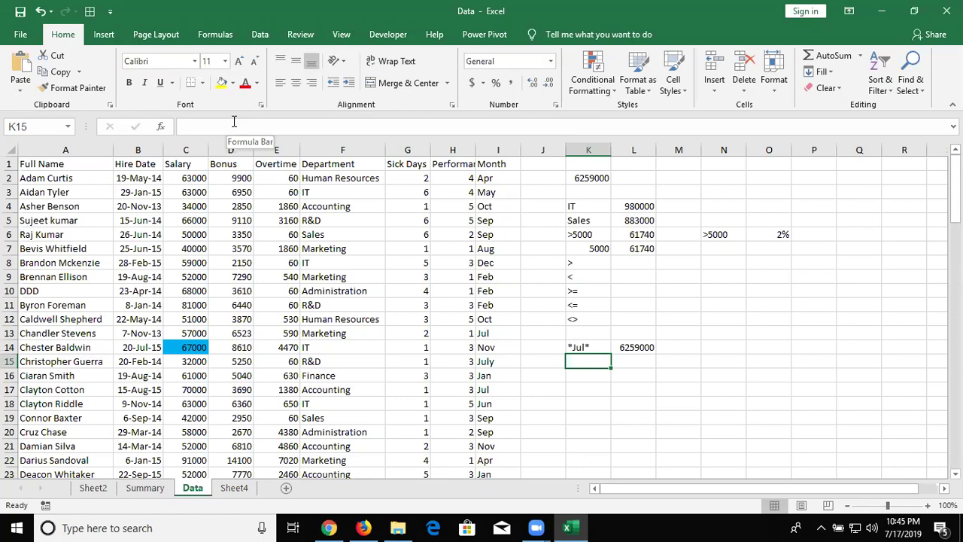
{"action": "type", "text": "*"}
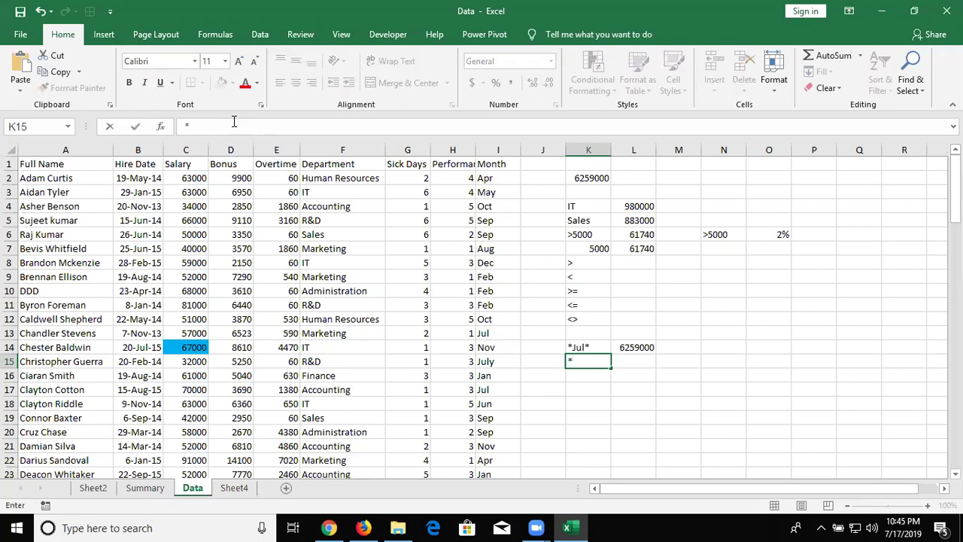
{"action": "type", "text": "Jul"}
{"action": "key", "text": "BackSpace"}
{"action": "key", "text": "Return"}
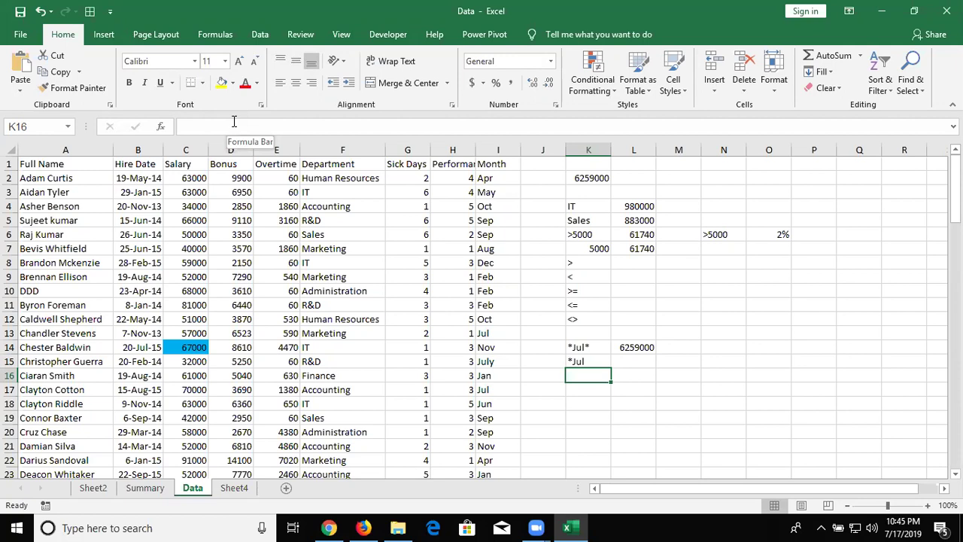
{"action": "type", "text": "Jul*"}
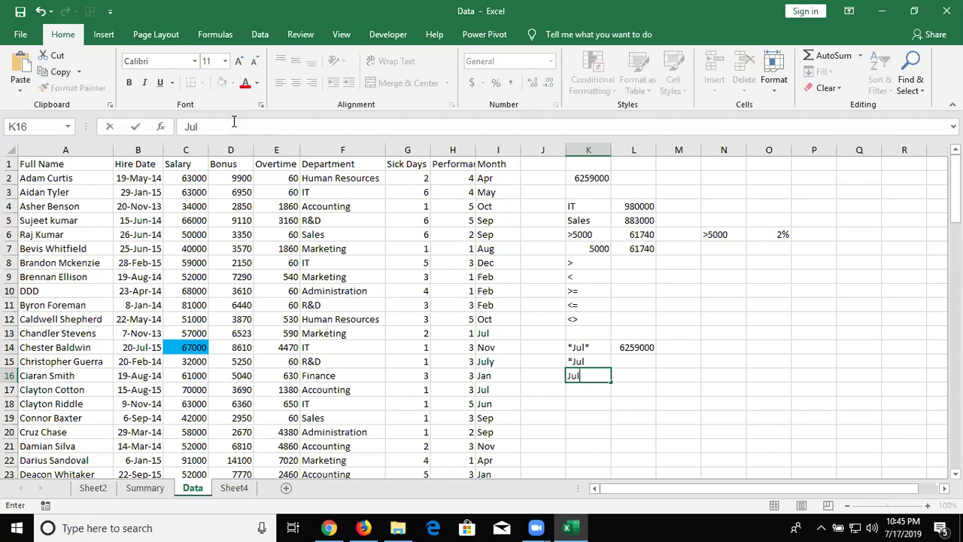
{"action": "key", "text": "Return"}
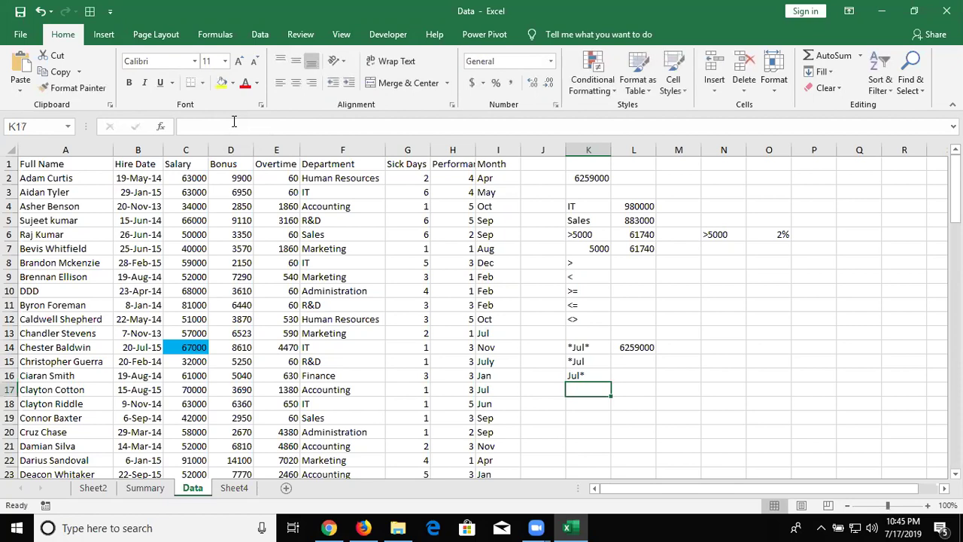
{"action": "key", "text": "Up"}
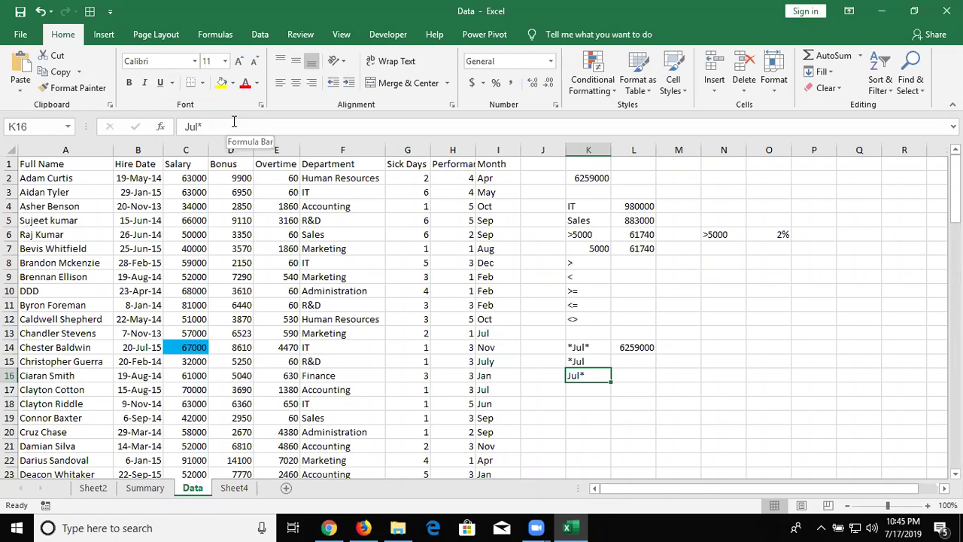
{"action": "key", "text": "Up"}
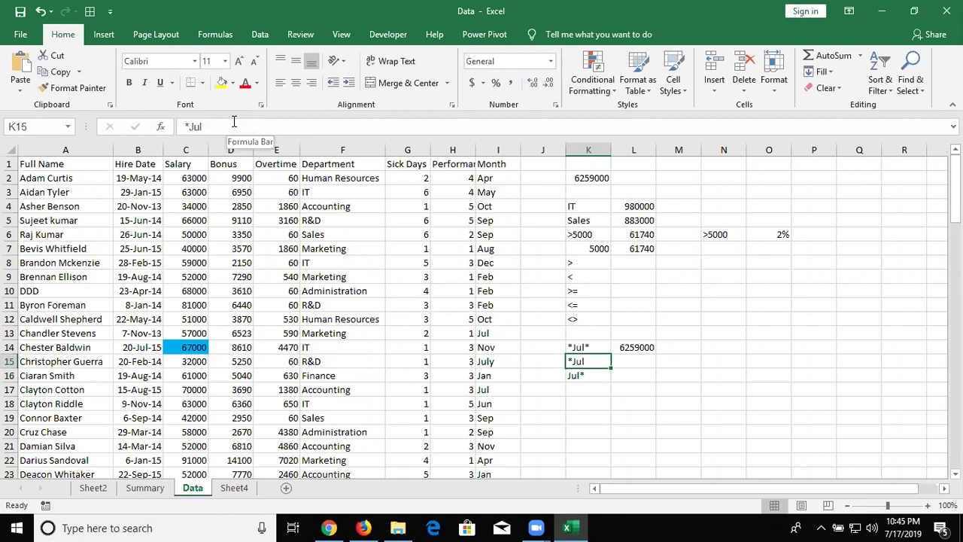
{"action": "key", "text": "Down"}
{"action": "key", "text": "Down"}
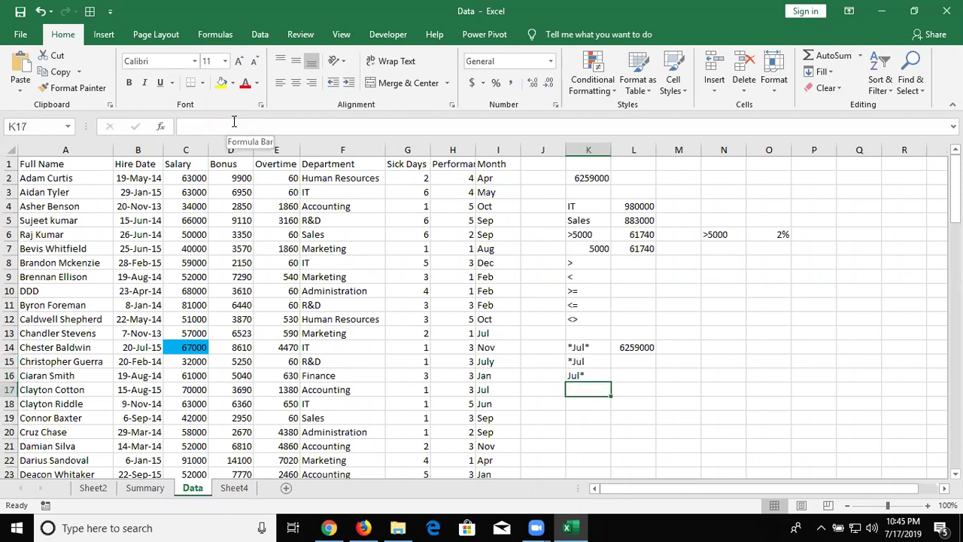
{"action": "key", "text": "Left"}
{"action": "key", "text": "Left"}
{"action": "key", "text": "Left"}
{"action": "key", "text": "Home"}
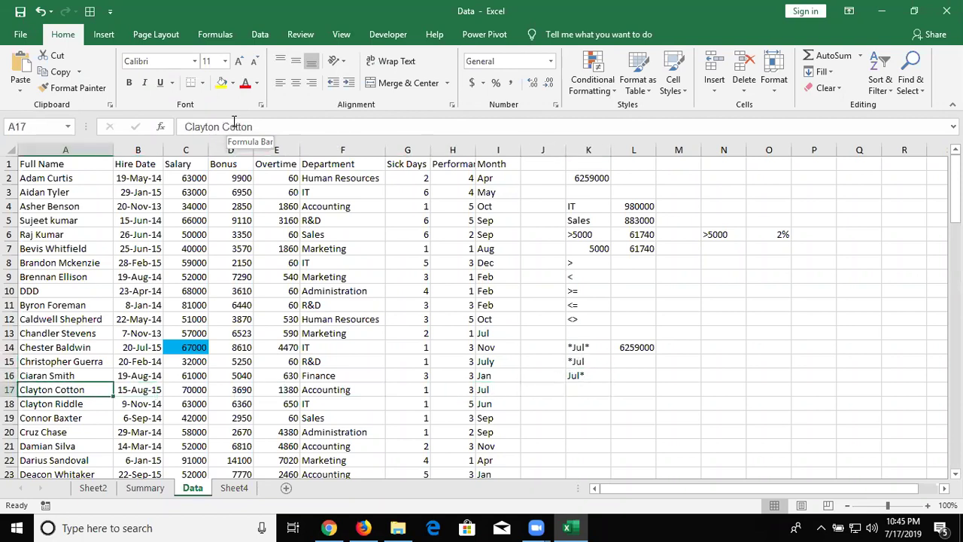
Step: Overwrite the Full Name entry in A6 with e12
{"action": "key", "text": "Up"}
{"action": "key", "text": "Up"}
{"action": "key", "text": "Up"}
{"action": "key", "text": "Up"}
{"action": "key", "text": "Up"}
{"action": "key", "text": "Up"}
{"action": "key", "text": "Up"}
{"action": "key", "text": "Up"}
{"action": "key", "text": "Down"}
{"action": "key", "text": "Up"}
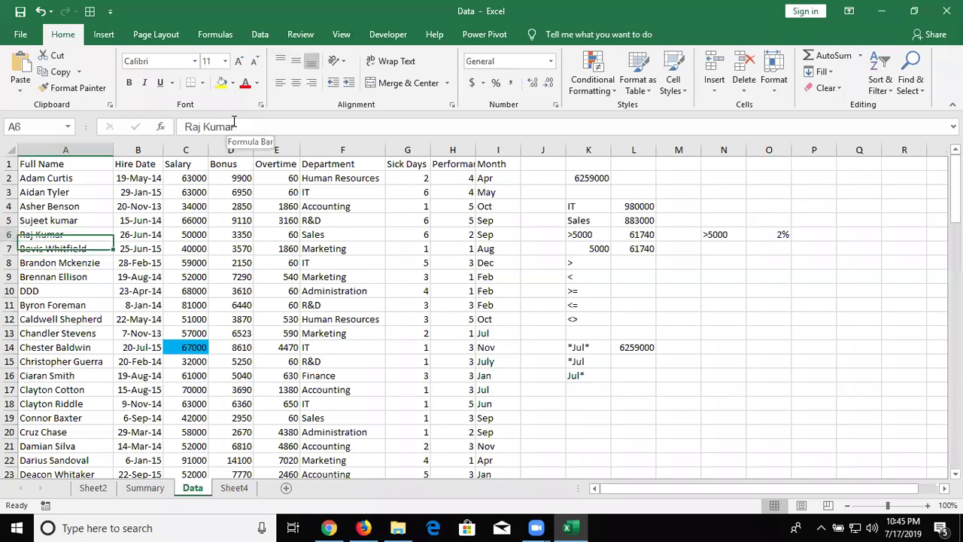
{"action": "type", "text": "e"}
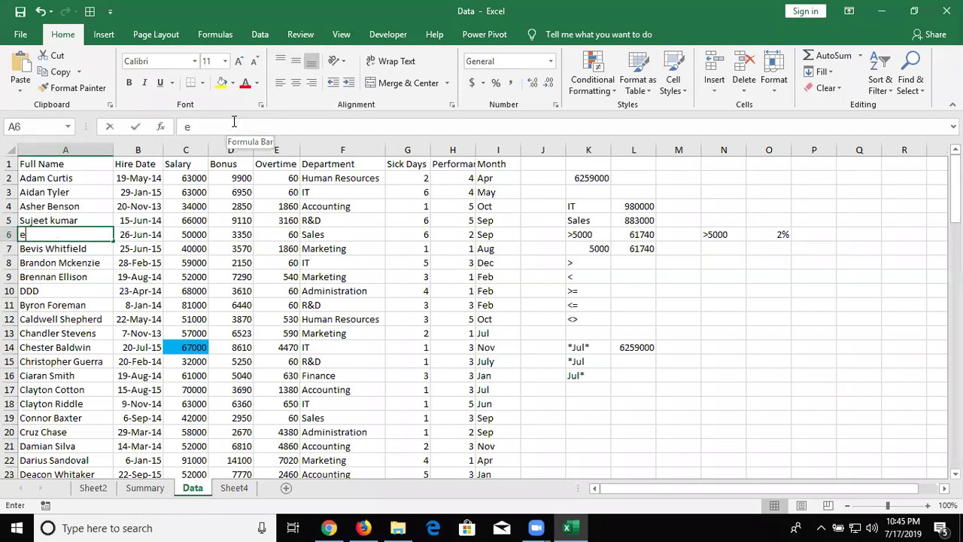
{"action": "type", "text": "12"}
{"action": "key", "text": "Return"}
{"action": "key", "text": "Up"}
{"action": "key", "text": "Up"}
{"action": "key", "text": "Down"}
{"action": "key", "text": "Down"}
{"action": "key", "text": "Down"}
{"action": "key", "text": "Down"}
{"action": "key", "text": "Down"}
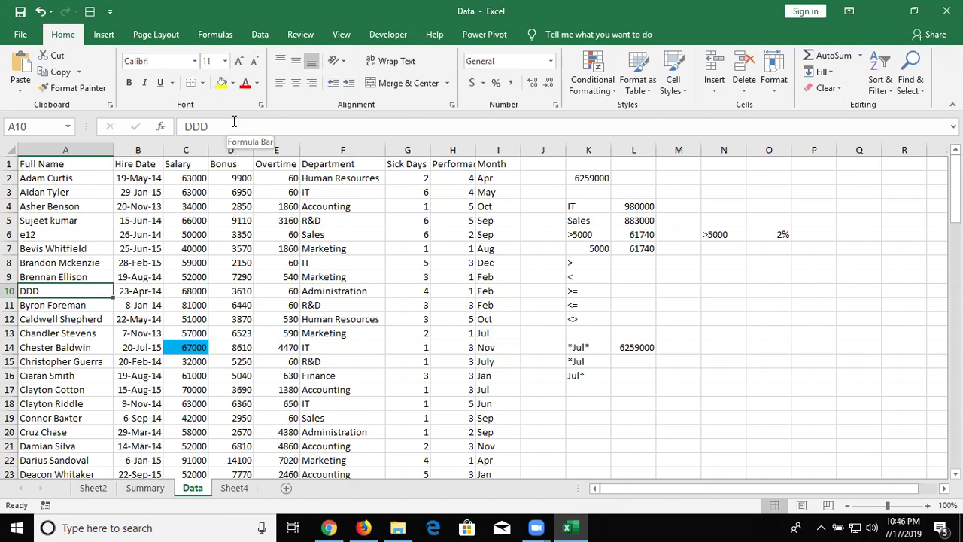
{"action": "left_click", "coordinate": [594, 391]}
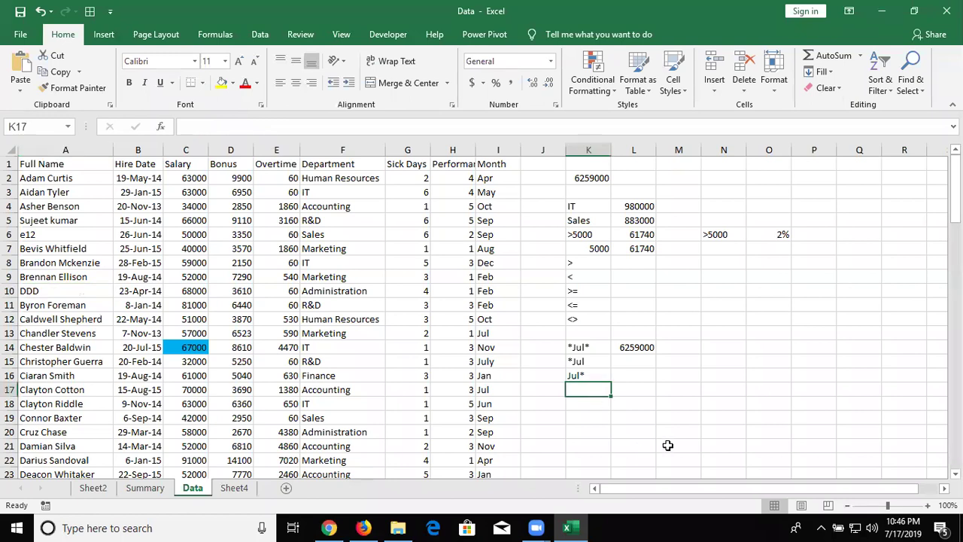
Step: Label J17 Vendor and enter the ??? wildcard criterion in K17
{"action": "key", "text": "Left"}
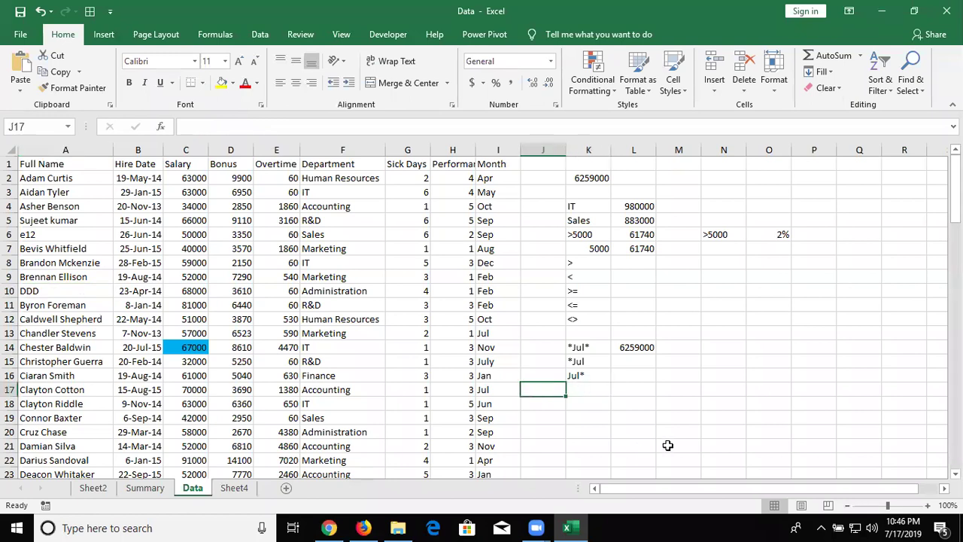
{"action": "type", "text": "Vendor"}
{"action": "key", "text": "Tab"}
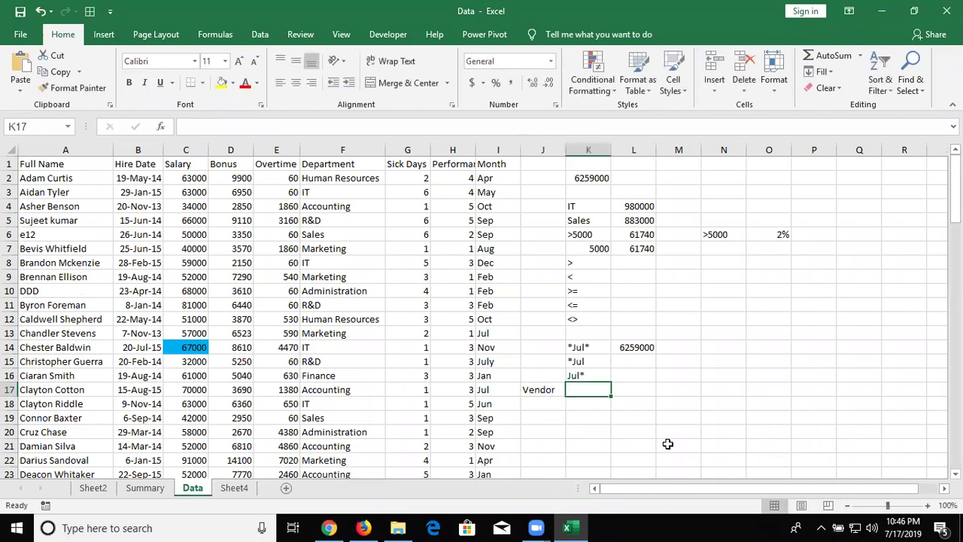
{"action": "type", "text": "???"}
{"action": "key", "text": "Return"}
{"action": "key", "text": "Up"}
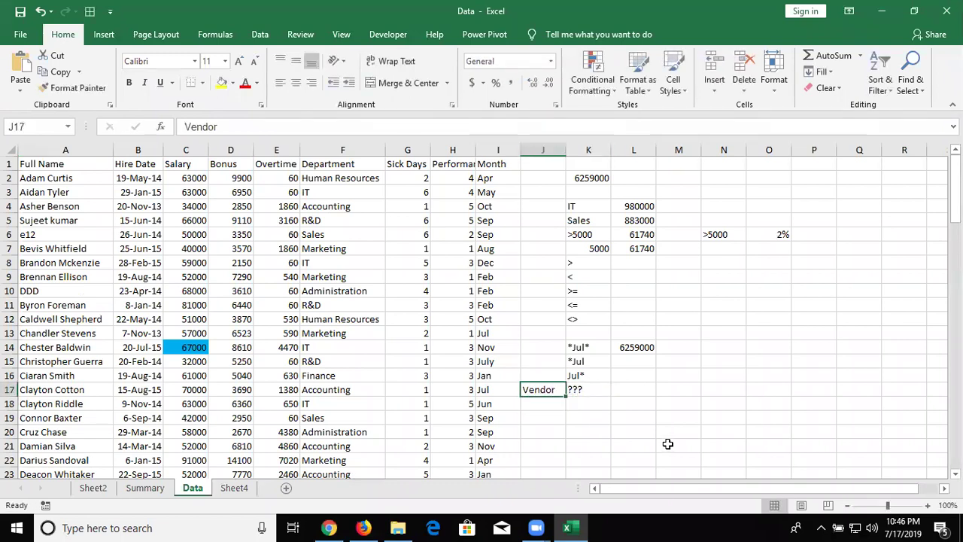
Step: Enter =SUMIF(A:A,K17,C:C) in L17, returning 200000
{"action": "key", "text": "Right"}
{"action": "key", "text": "Right"}
{"action": "type", "text": "=sum"}
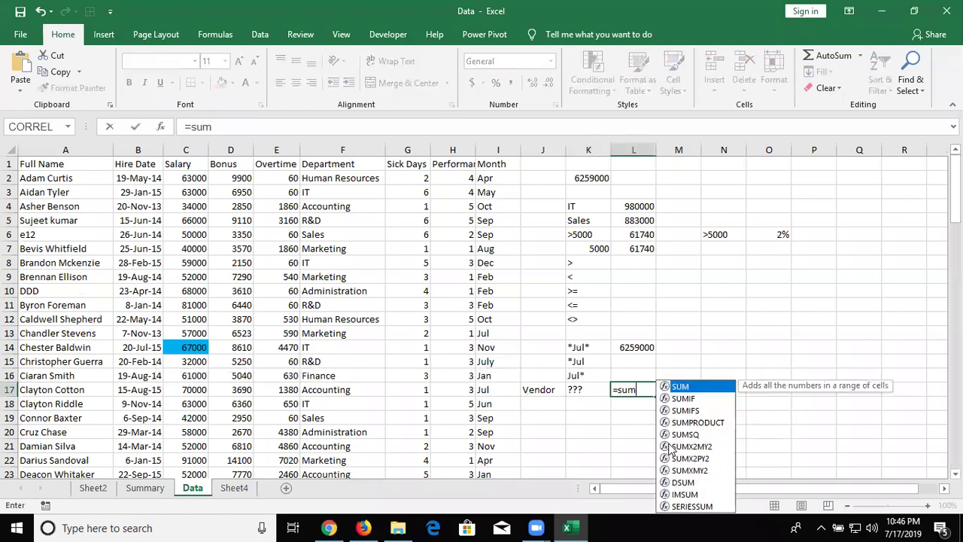
{"action": "key", "text": "Down"}
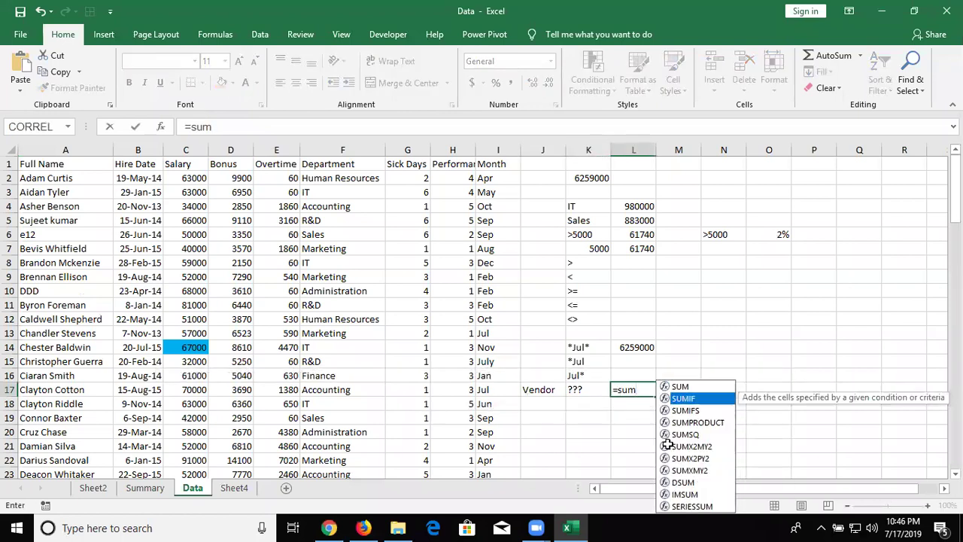
{"action": "key", "text": "Tab"}
{"action": "key", "text": "Left"}
{"action": "key", "text": "Left"}
{"action": "key", "text": "Left"}
{"action": "key", "text": "Left"}
{"action": "key", "text": "Left"}
{"action": "key", "text": "Left"}
{"action": "key", "text": "Left"}
{"action": "key", "text": "Left"}
{"action": "key", "text": "Left"}
{"action": "key", "text": "Left"}
{"action": "key", "text": "Left"}
{"action": "key", "text": "ctrl+space"}
{"action": "type", "text": ","}
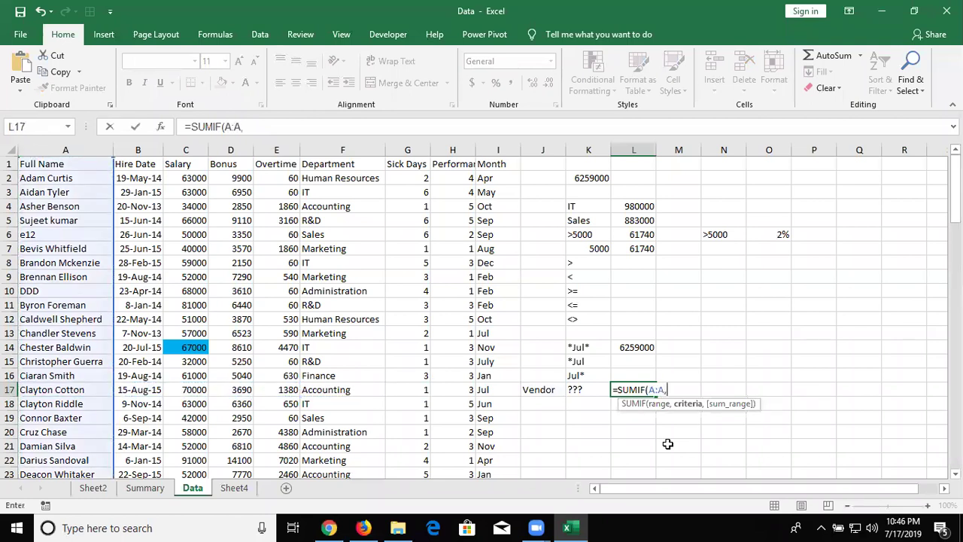
{"action": "key", "text": "Left"}
{"action": "type", "text": ","}
{"action": "key", "text": "Left"}
{"action": "key", "text": "Left"}
{"action": "key", "text": "Left"}
{"action": "key", "text": "Left"}
{"action": "key", "text": "Left"}
{"action": "key", "text": "Left"}
{"action": "key", "text": "Left"}
{"action": "key", "text": "Left"}
{"action": "key", "text": "Left"}
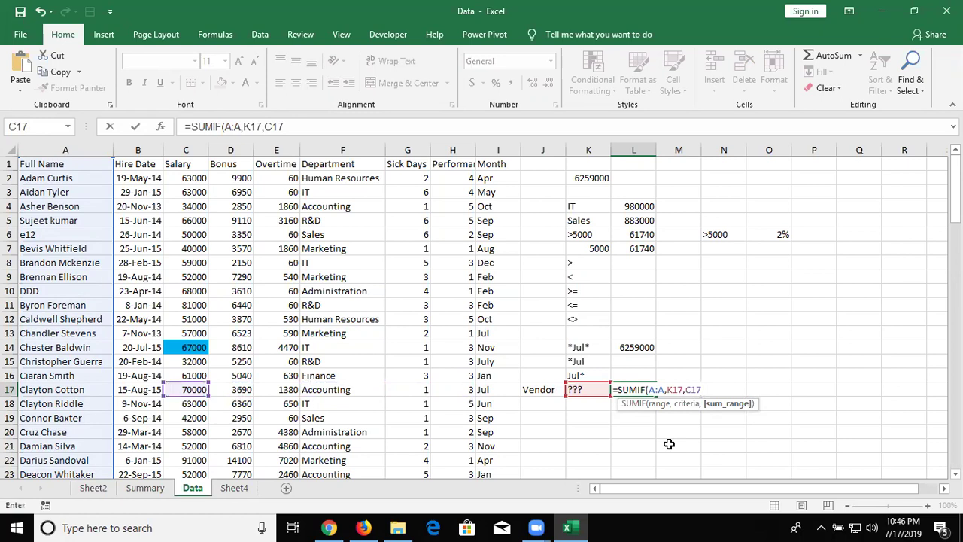
{"action": "left_click", "coordinate": [191, 150]}
{"action": "key", "text": "Return"}
{"action": "key", "text": "Up"}
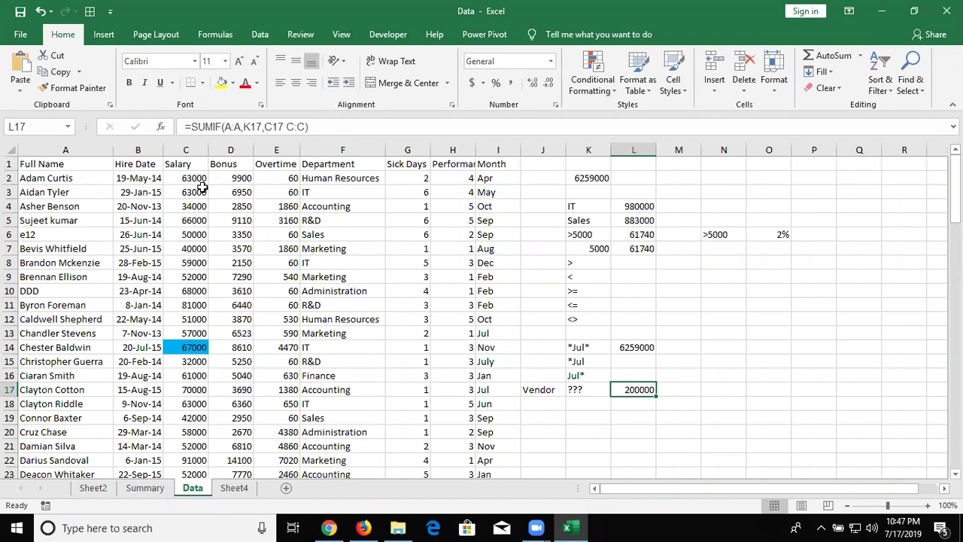
Step: Enter IT as the department criterion in J20 and begin the month in K20
{"action": "key", "text": "Down"}
{"action": "key", "text": "Down"}
{"action": "key", "text": "Down"}
{"action": "key", "text": "Left"}
{"action": "key", "text": "Left"}
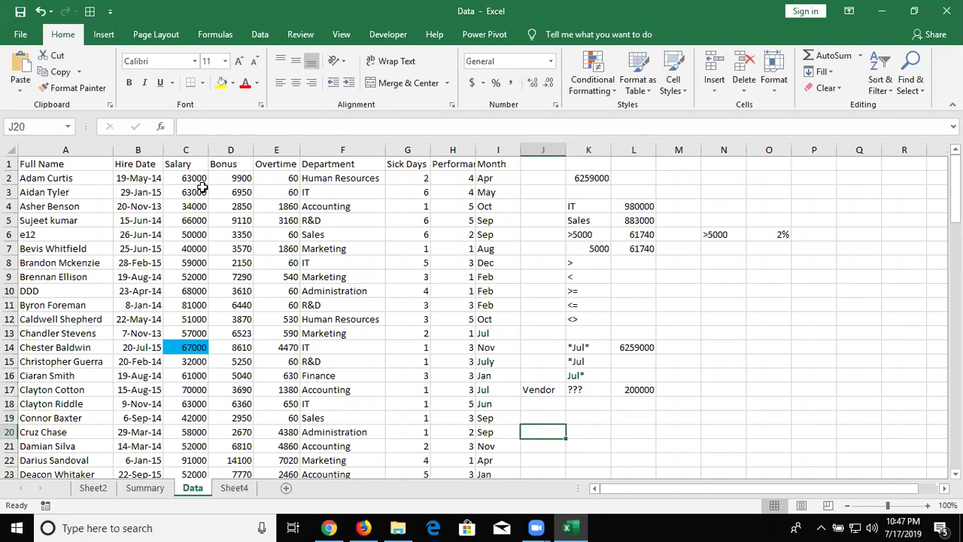
{"action": "type", "text": "IT"}
{"action": "key", "text": "Tab"}
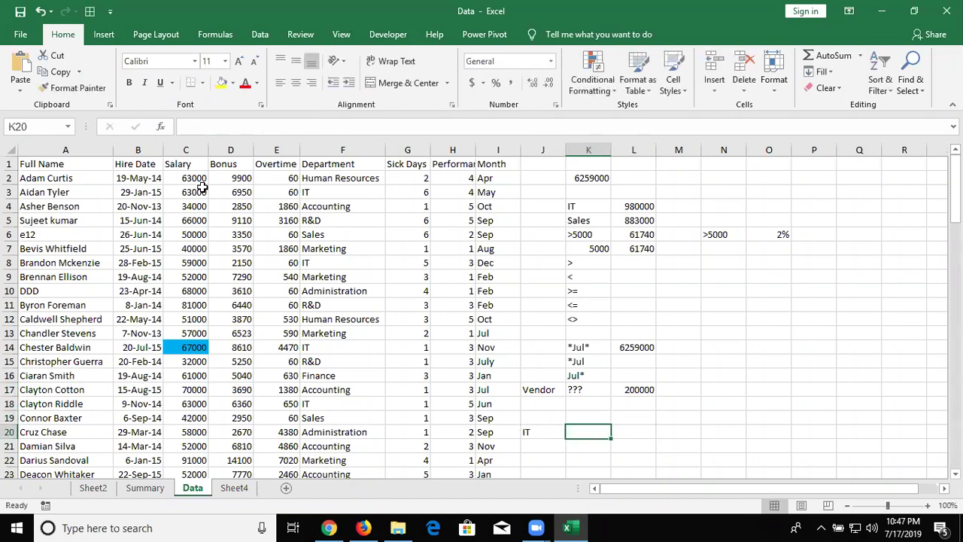
{"action": "type", "text": "Nov"}
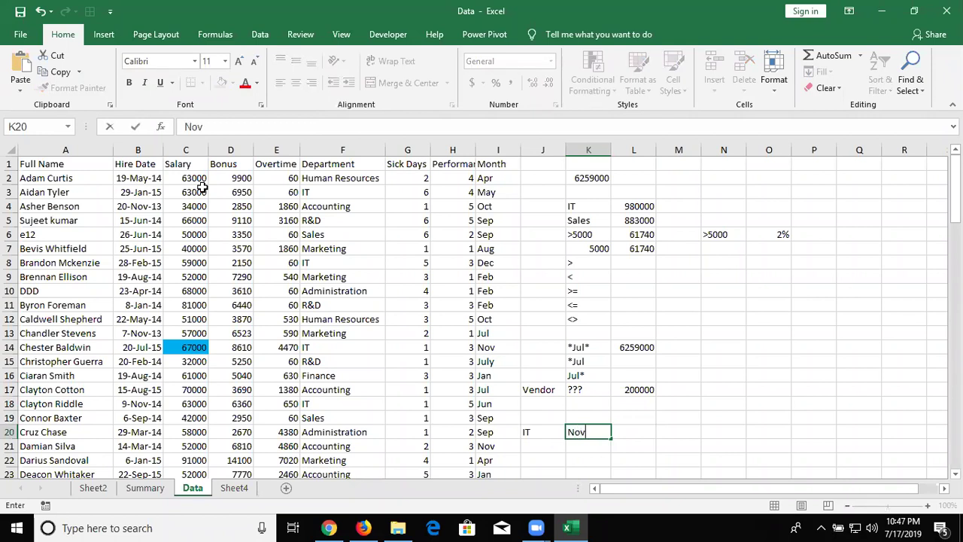
Step: Complete the Nov month criterion in K20 and enter >80000 in L20
{"action": "key", "text": "Tab"}
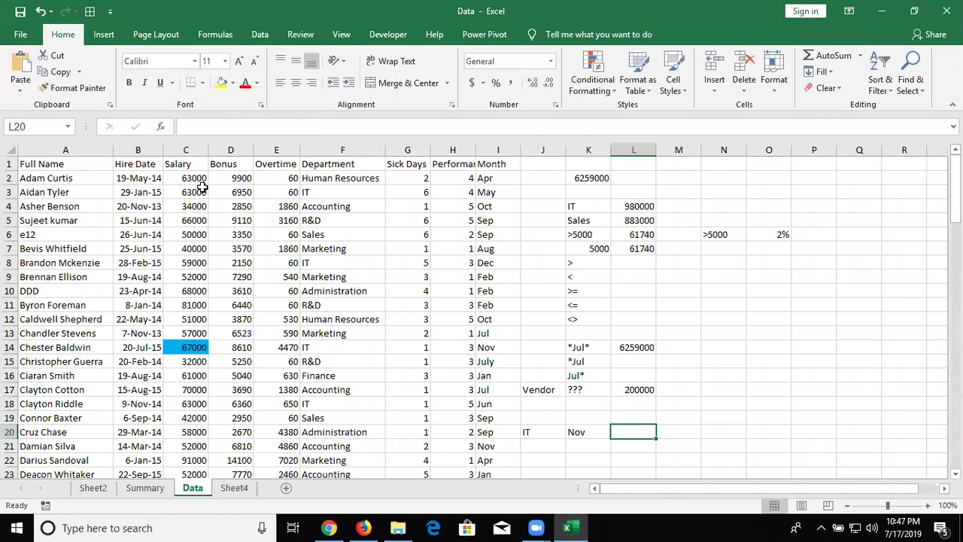
{"action": "type", "text": ">80000"}
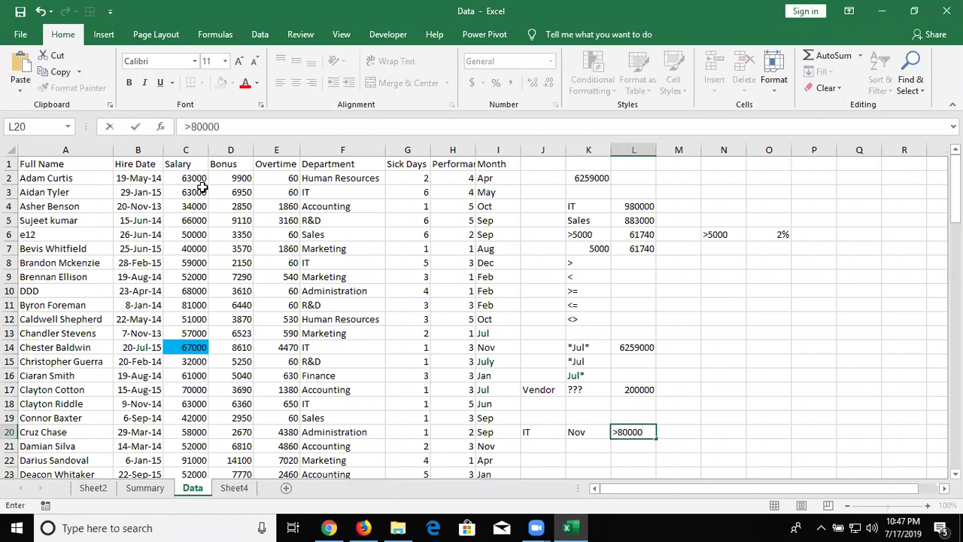
{"action": "key", "text": "Tab"}
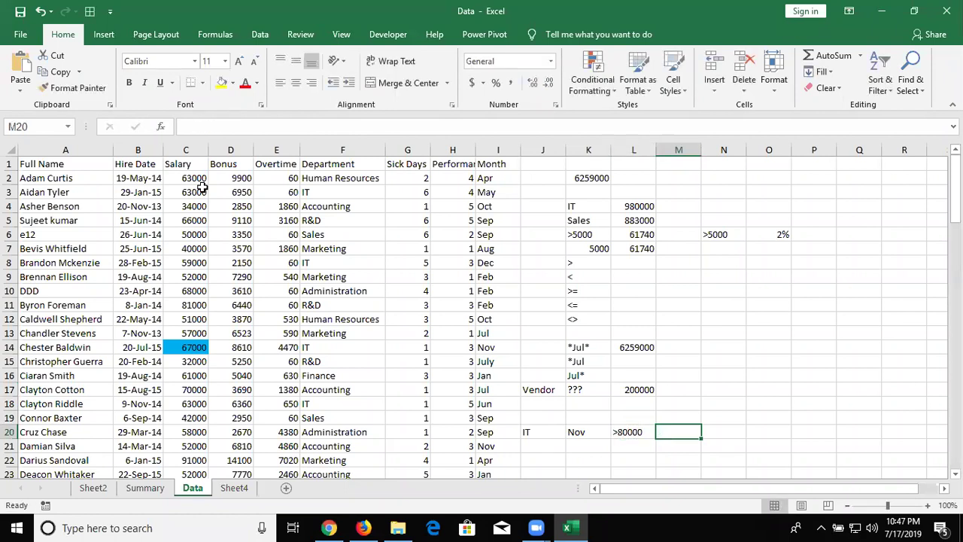
Step: Start a SUMIFS in M20 with the Salary column C:C as sum range
{"action": "type", "text": "="}
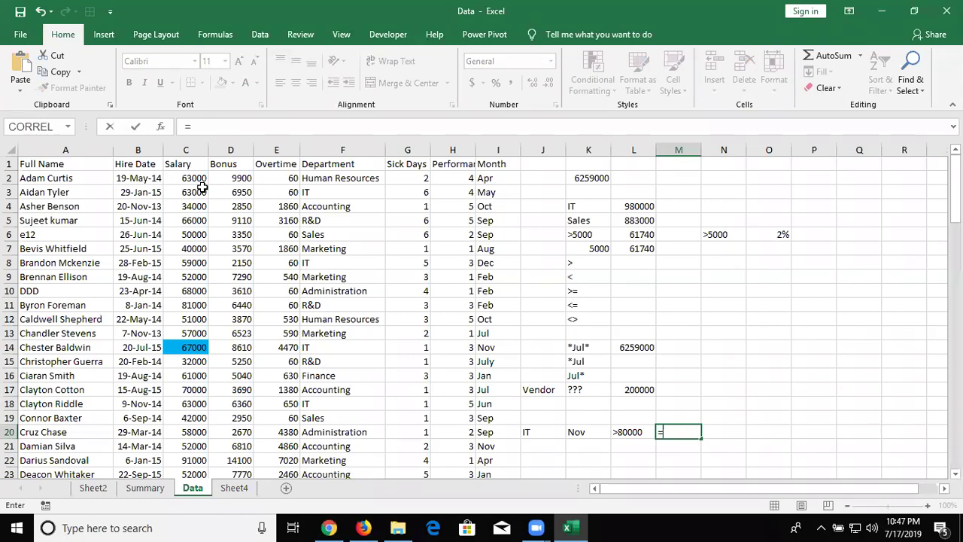
{"action": "type", "text": "s"}
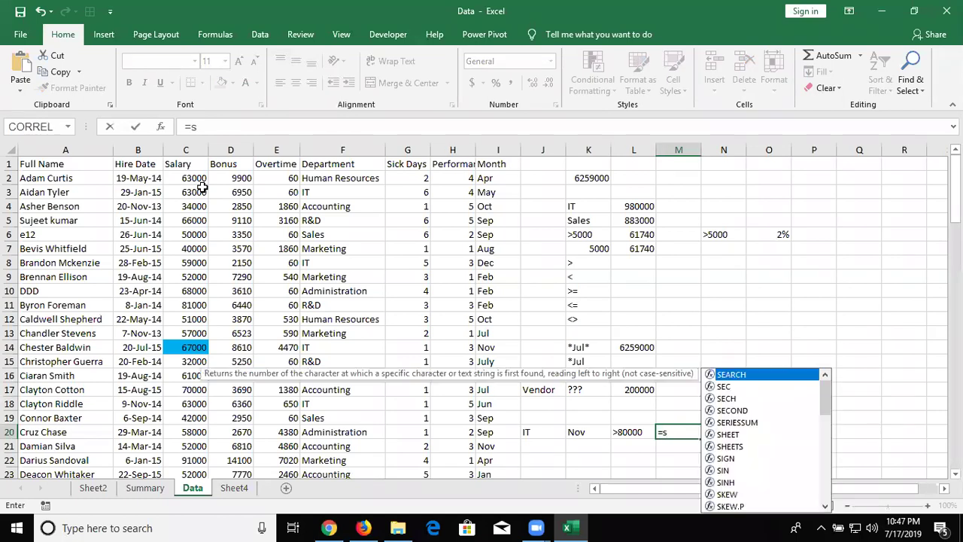
{"action": "type", "text": "um"}
{"action": "key", "text": "Down"}
{"action": "key", "text": "Down"}
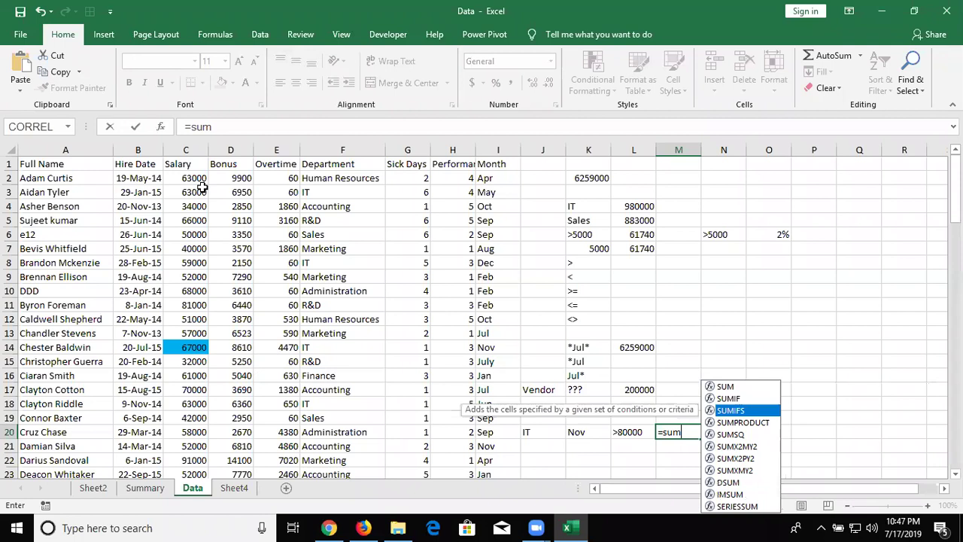
{"action": "key", "text": "Tab"}
{"action": "key", "text": "Left"}
{"action": "key", "text": "Left"}
{"action": "key", "text": "Left"}
{"action": "key", "text": "Left"}
{"action": "key", "text": "Left"}
{"action": "key", "text": "Left"}
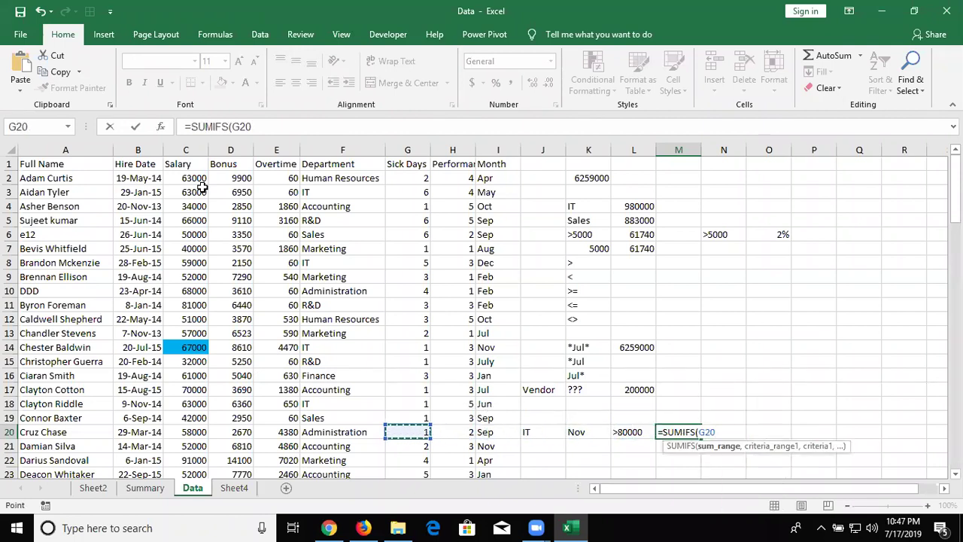
{"action": "key", "text": "Left"}
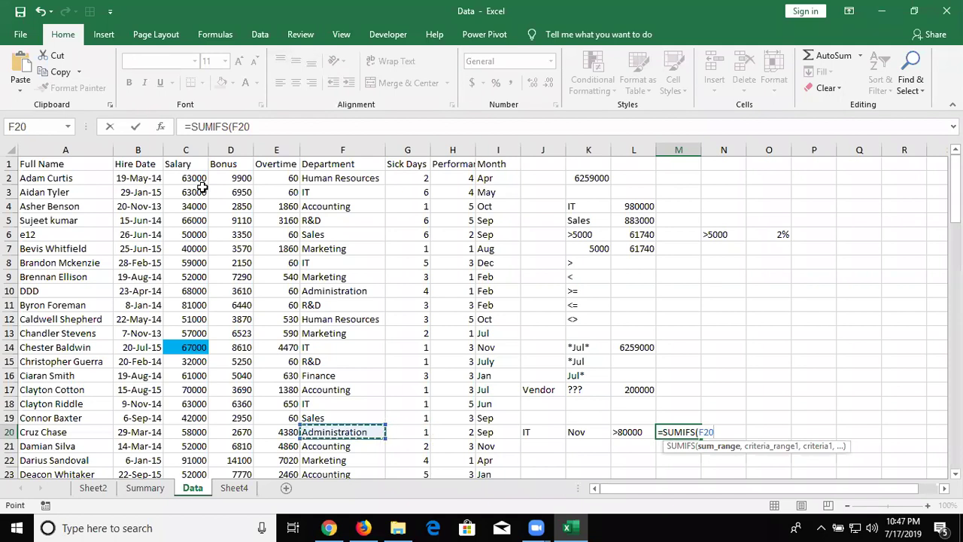
{"action": "key", "text": "ctrl+space"}
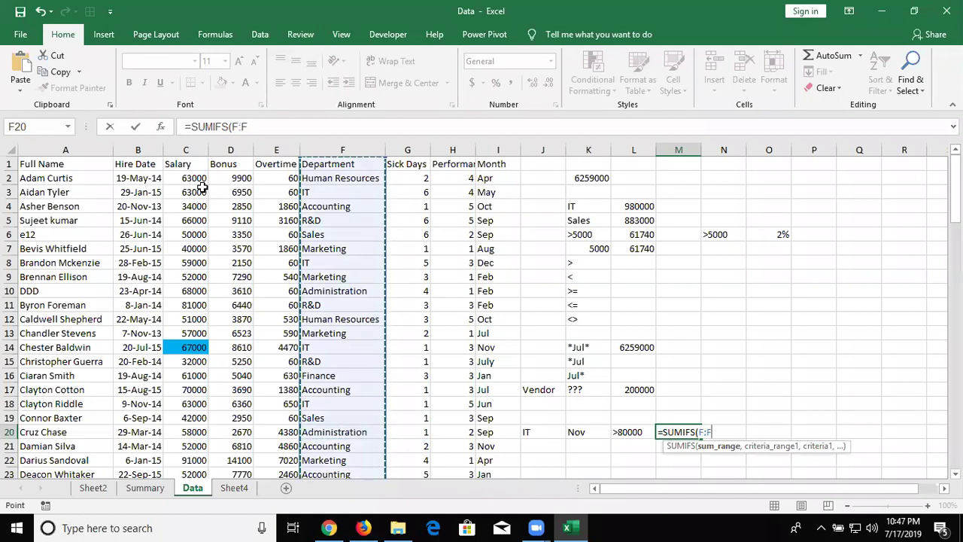
{"action": "key", "text": "BackSpace"}
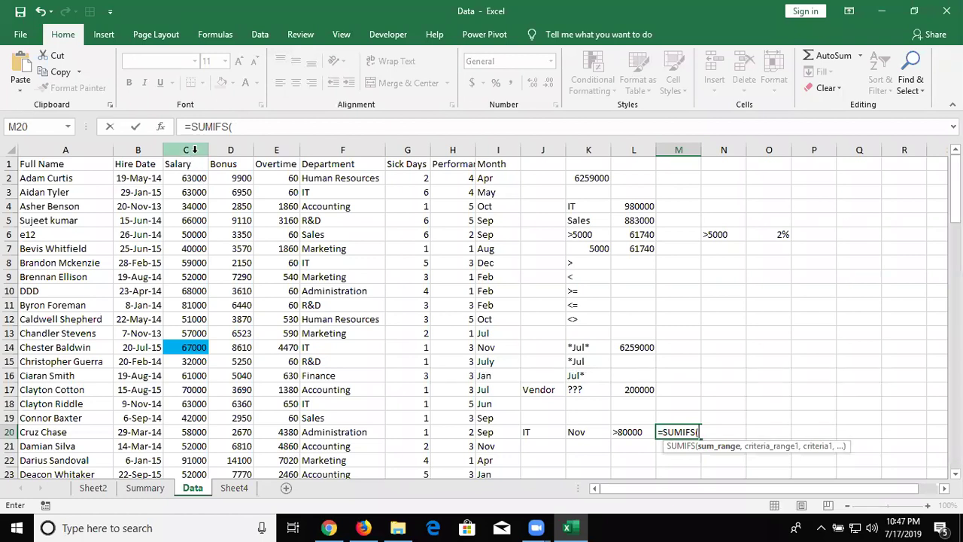
{"action": "left_click", "coordinate": [194, 149]}
{"action": "type", "text": ","}
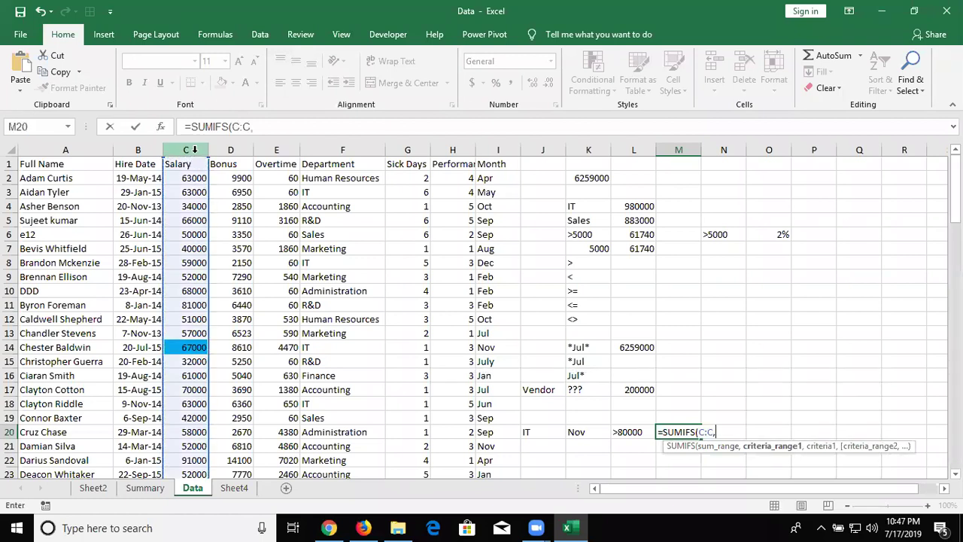
Step: Add criteria pairs F:F/J20, I:I/K20 and C:C/L20 to finish the SUMIFS, returning 0
{"action": "left_click", "coordinate": [341, 148]}
{"action": "type", "text": ","}
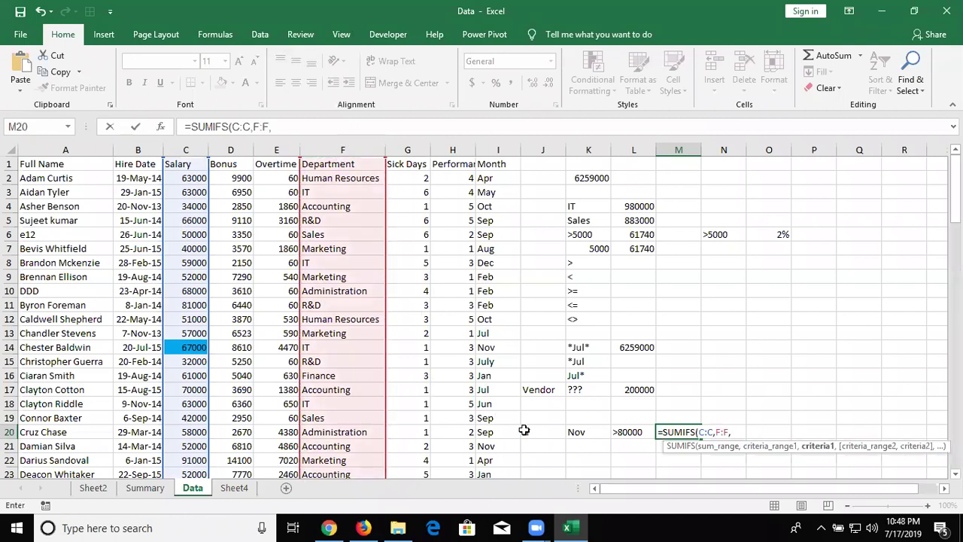
{"action": "left_click", "coordinate": [545, 442]}
{"action": "left_click", "coordinate": [540, 432]}
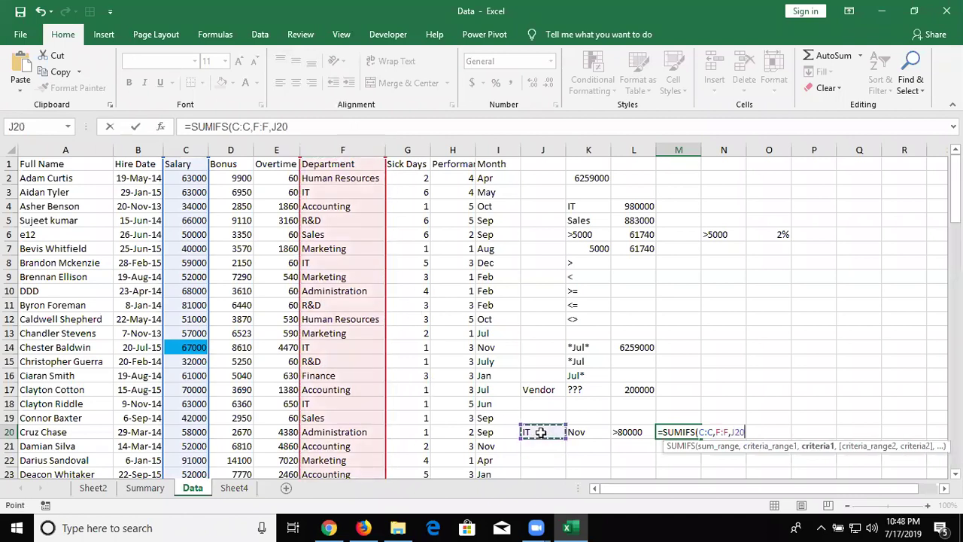
{"action": "type", "text": ","}
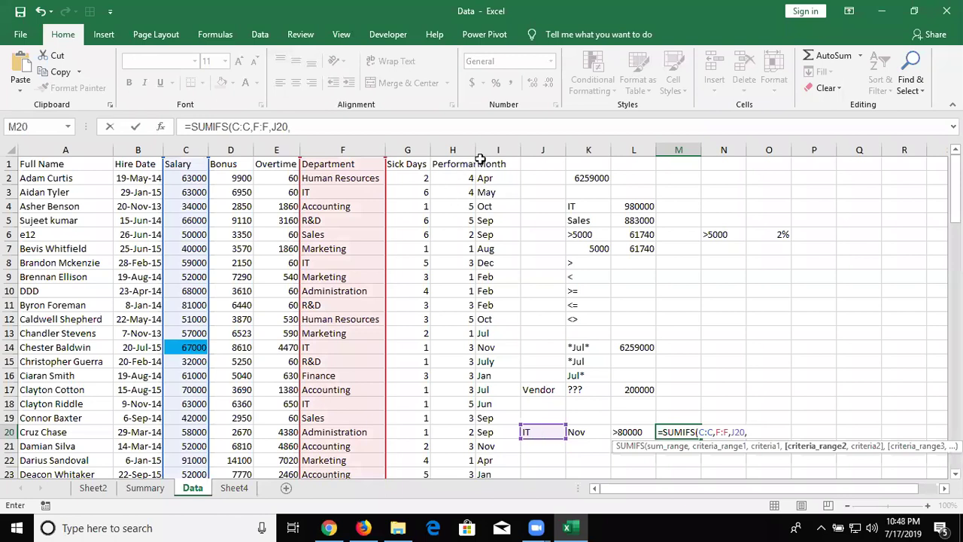
{"action": "left_click", "coordinate": [487, 149]}
{"action": "type", "text": ","}
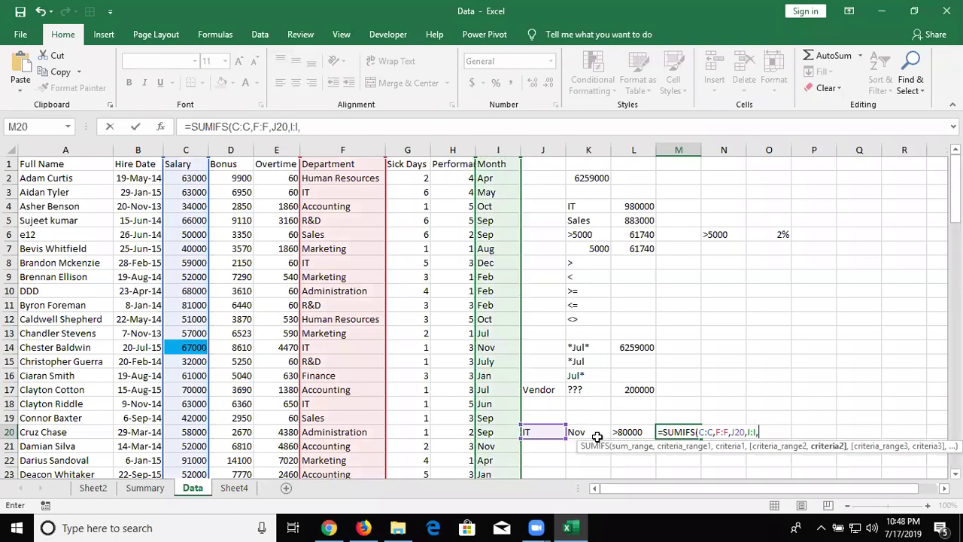
{"action": "left_click", "coordinate": [598, 431]}
{"action": "type", "text": ","}
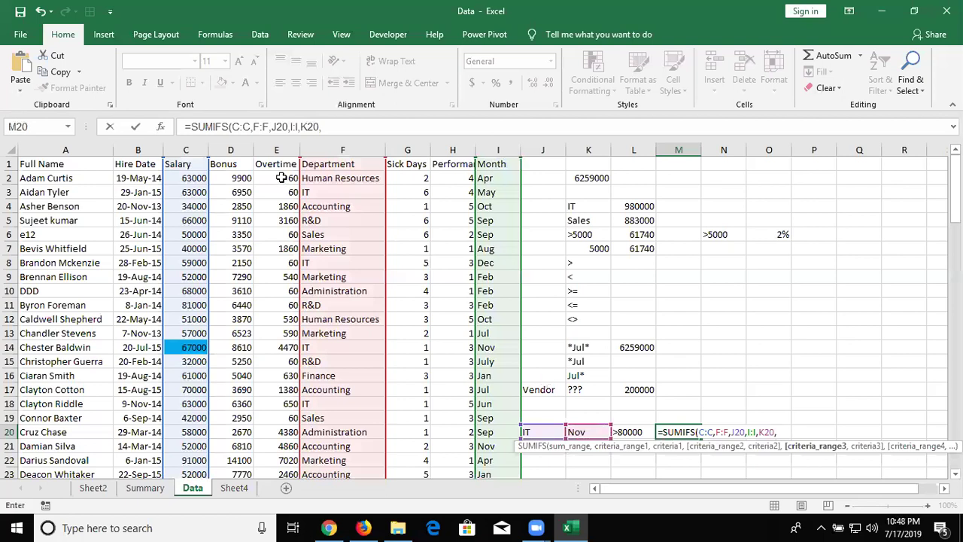
{"action": "left_click", "coordinate": [186, 150]}
{"action": "type", "text": ","}
{"action": "left_click", "coordinate": [624, 427]}
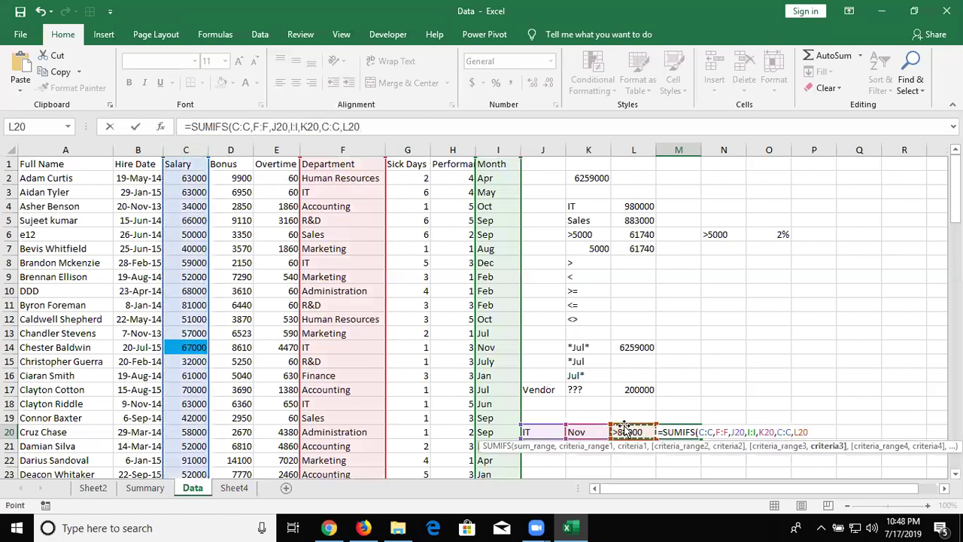
{"action": "key", "text": "Return"}
{"action": "key", "text": "Up"}
Step: Change L20's salary criterion to >50000 so M20 returns 67000
{"action": "left_click", "coordinate": [625, 427]}
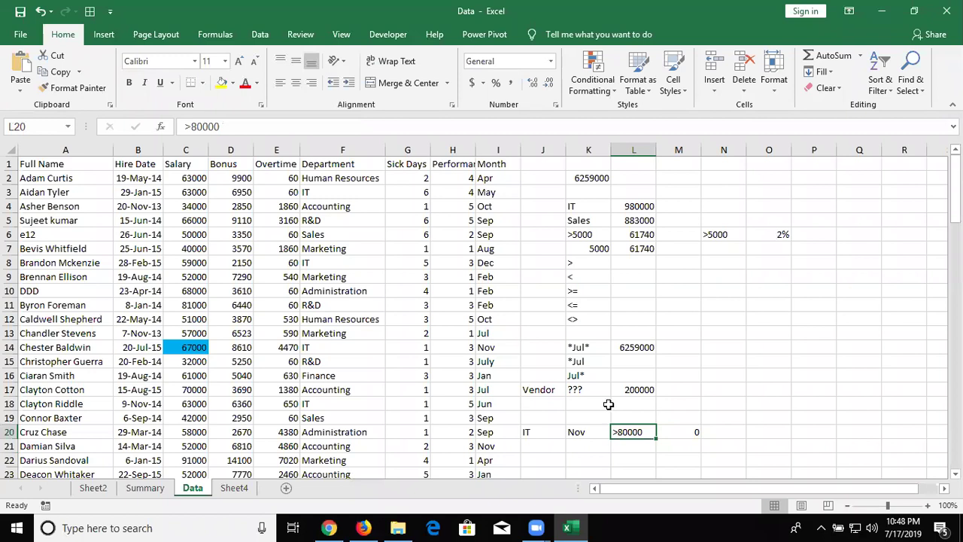
{"action": "double_click", "coordinate": [624, 428]}
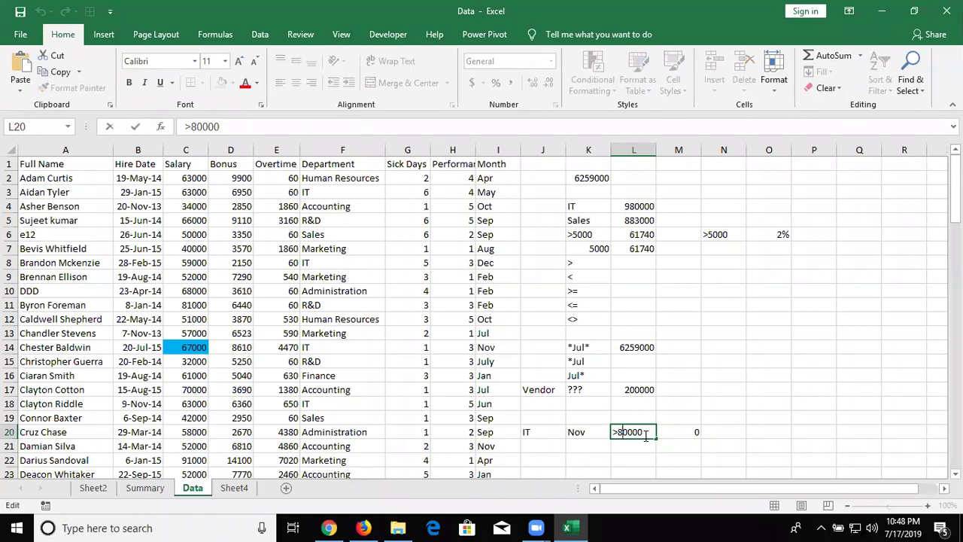
{"action": "key", "text": "BackSpace"}
{"action": "type", "text": "5"}
{"action": "key", "text": "Return"}
{"action": "left_click", "coordinate": [645, 435]}
{"action": "key", "text": "Right"}
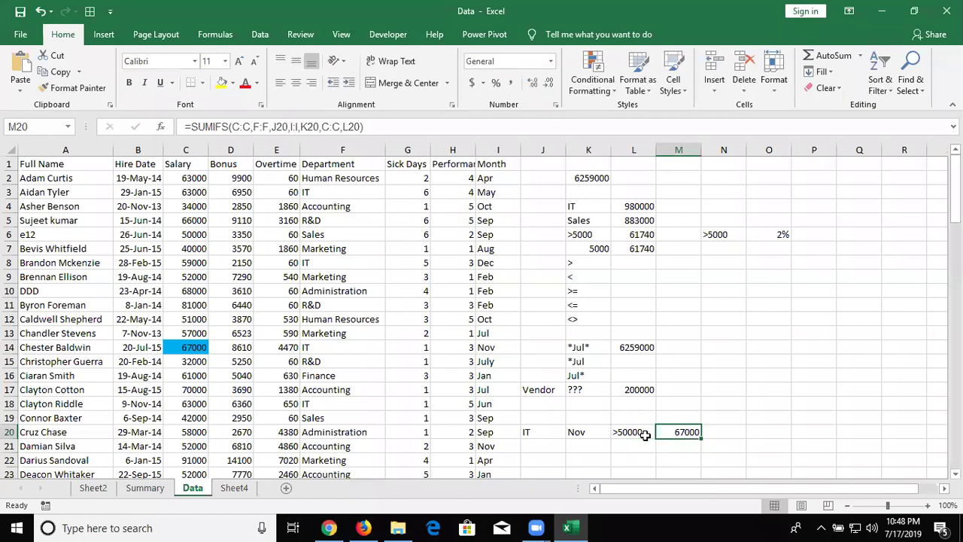
{"action": "left_click", "coordinate": [616, 240]}
{"action": "left_click", "coordinate": [677, 427]}
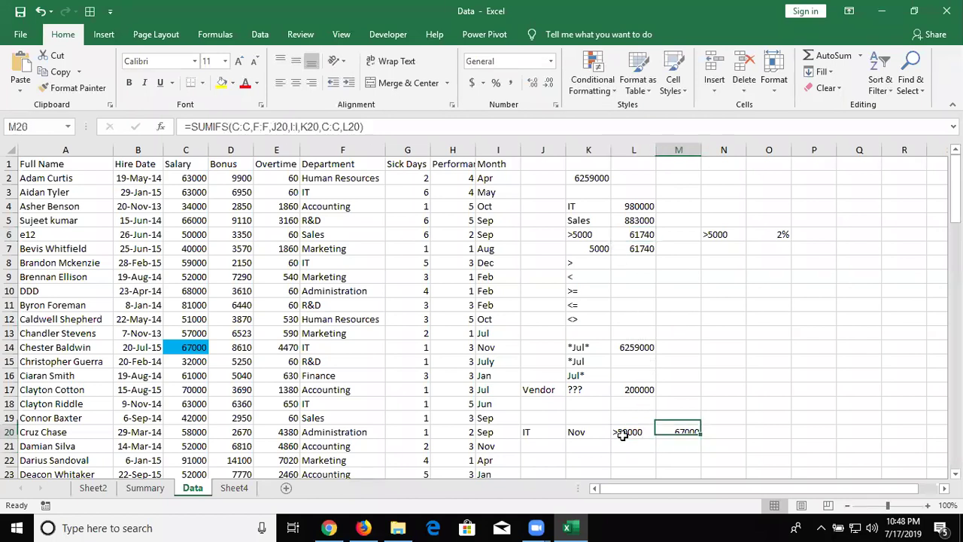
Step: Select the leftover >5000 and 2% cells in N6:O6 for clearing
{"action": "left_click", "coordinate": [528, 431]}
{"action": "left_click_drag", "start_coordinate": [581, 391], "coordinate": [573, 265]}
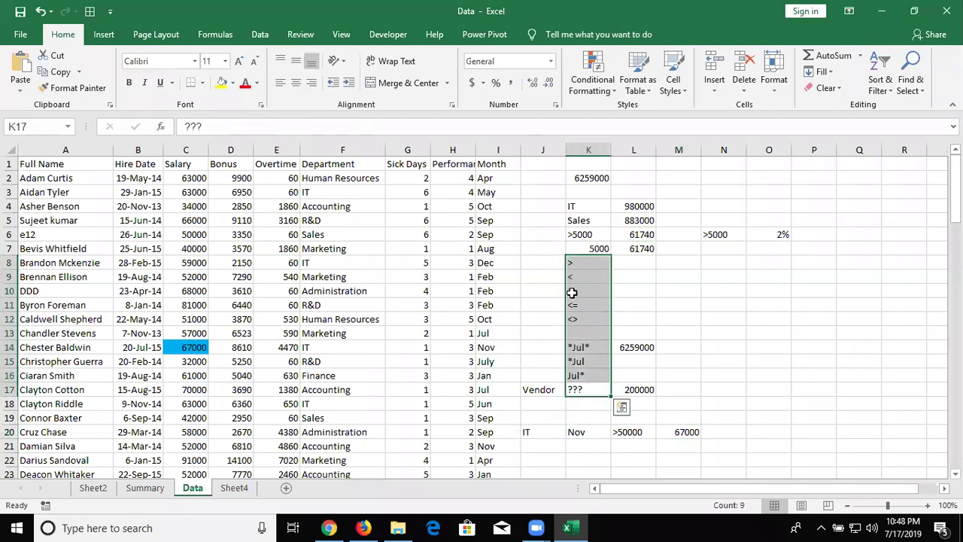
{"action": "left_click", "coordinate": [753, 288]}
{"action": "mouse_move", "coordinate": [718, 220]}
{"action": "left_mouse_down"}
{"action": "mouse_move", "coordinate": [779, 232]}
{"action": "mouse_move", "coordinate": [783, 241]}
{"action": "left_mouse_up"}
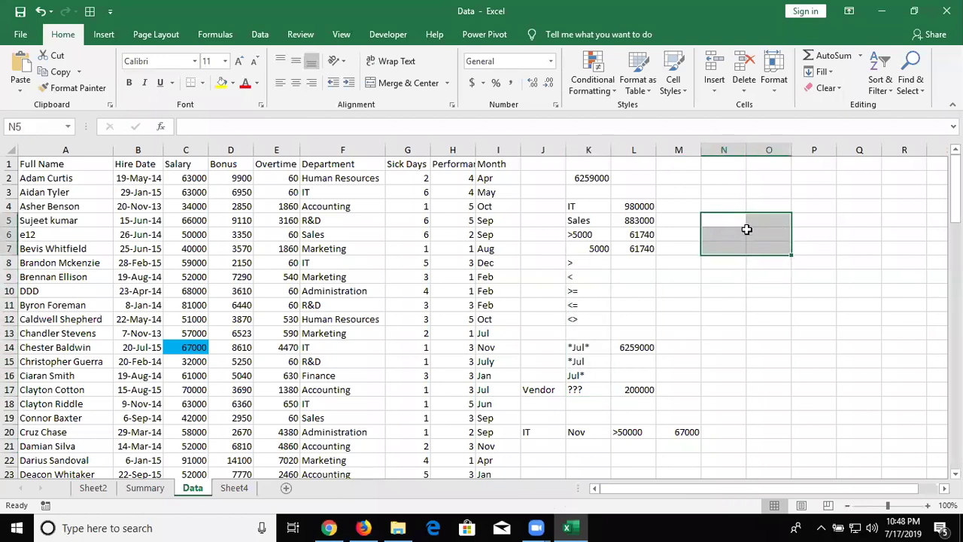
Step: Start an AVERAGEIF in M4 with the Department column F:F as range
{"action": "left_click", "coordinate": [679, 204]}
{"action": "type", "text": "="}
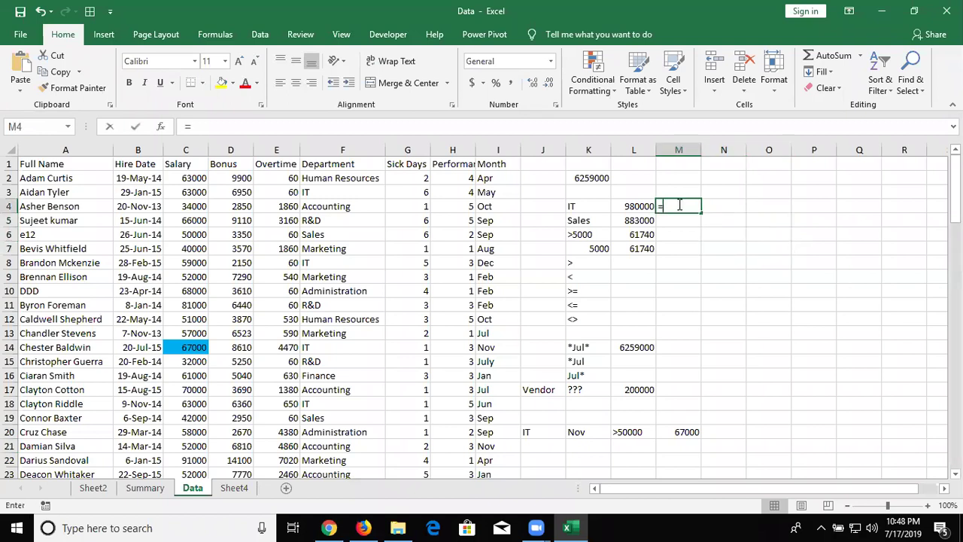
{"action": "type", "text": "av"}
{"action": "key", "text": "Down"}
{"action": "key", "text": "Down"}
{"action": "key", "text": "Down"}
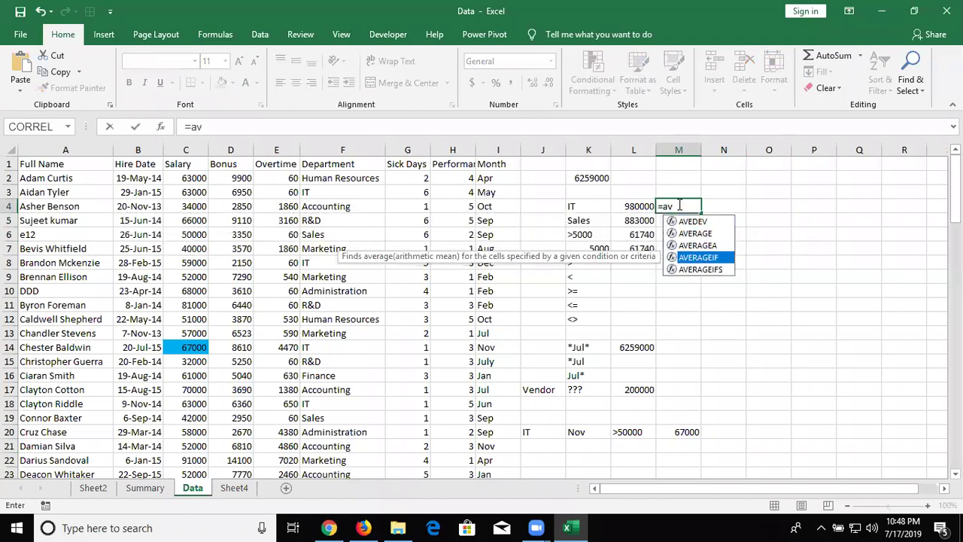
{"action": "key", "text": "Up"}
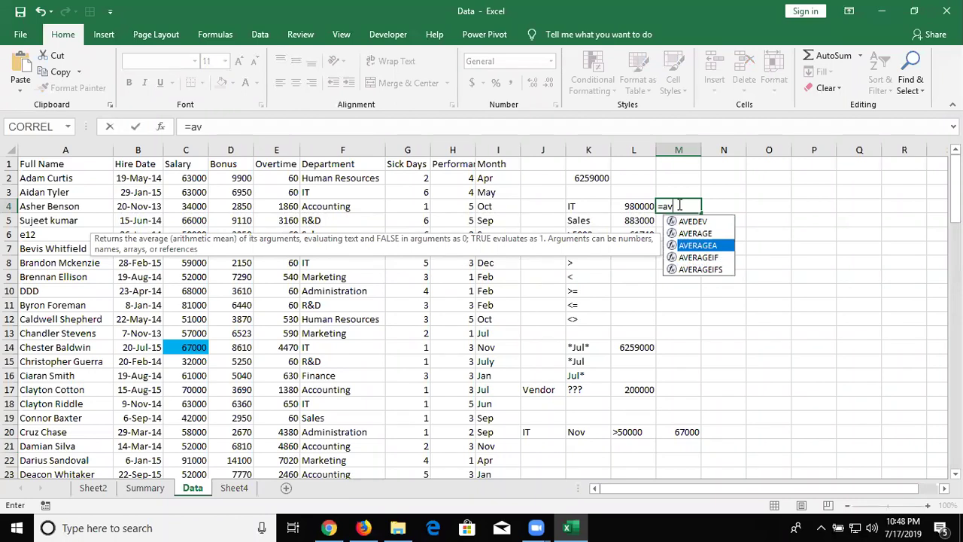
{"action": "key", "text": "Down"}
{"action": "key", "text": "Tab"}
{"action": "key", "text": "Left"}
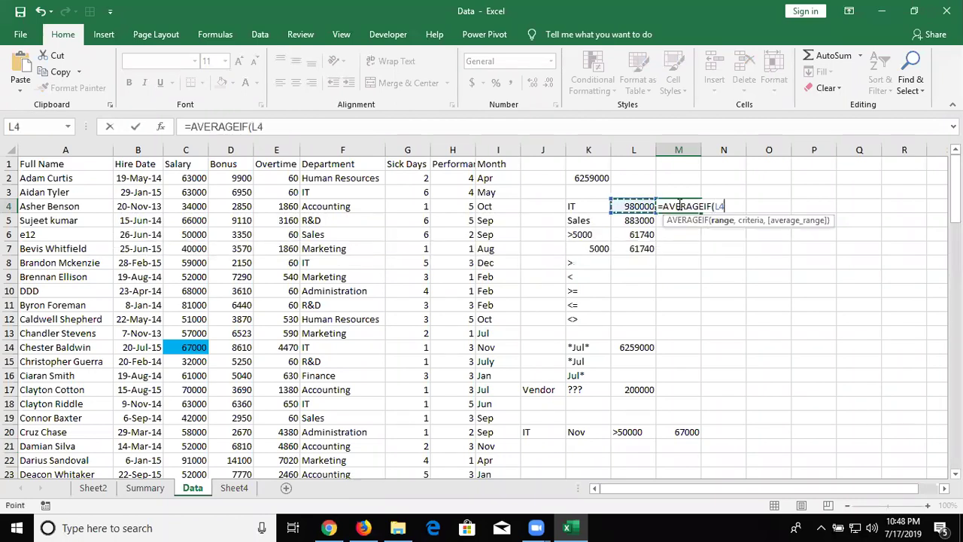
{"action": "key", "text": "Left"}
{"action": "key", "text": "Left"}
{"action": "key", "text": "Left"}
{"action": "key", "text": "Right"}
{"action": "key", "text": "ctrl+space"}
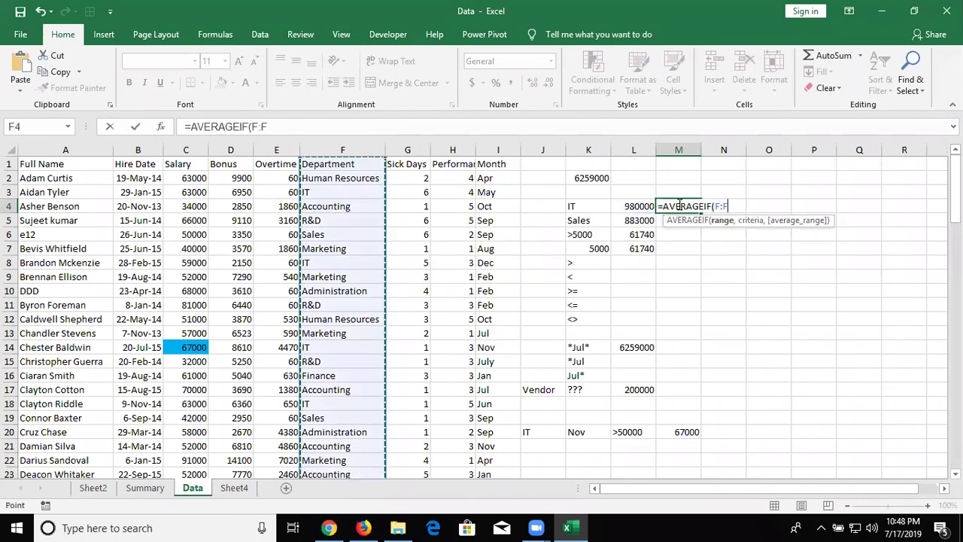
{"action": "type", "text": ","}
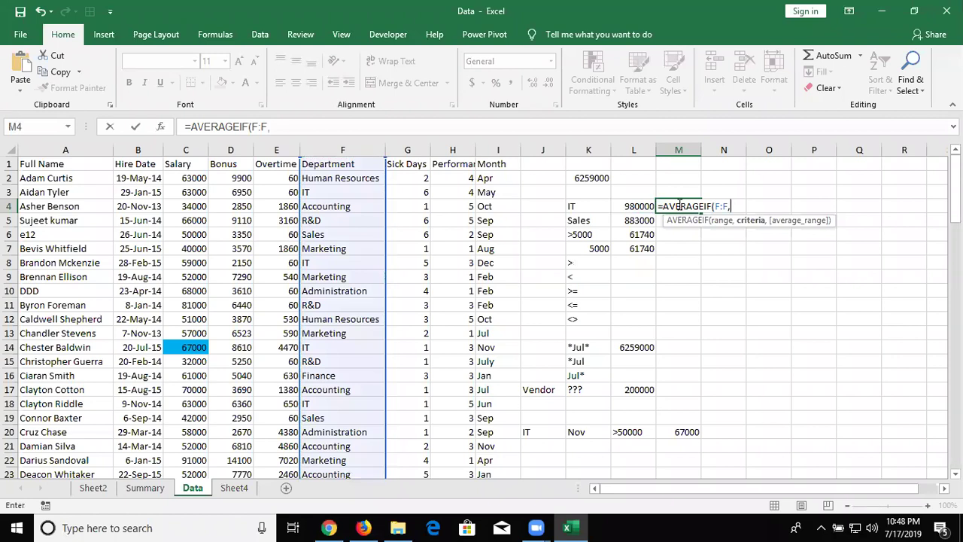
Step: Complete =AVERAGEIF(F:F,K4,D:D) to average IT bonuses, giving 6987.857
{"action": "key", "text": "Left"}
{"action": "key", "text": "Left"}
{"action": "type", "text": ","}
{"action": "key", "text": "Left"}
{"action": "key", "text": "Left"}
{"action": "key", "text": "Left"}
{"action": "key", "text": "Left"}
{"action": "key", "text": "Left"}
{"action": "key", "text": "Left"}
{"action": "key", "text": "Left"}
{"action": "key", "text": "Left"}
{"action": "key", "text": "ctrl+space"}
{"action": "key", "text": "Return"}
{"action": "left_click", "coordinate": [679, 205]}
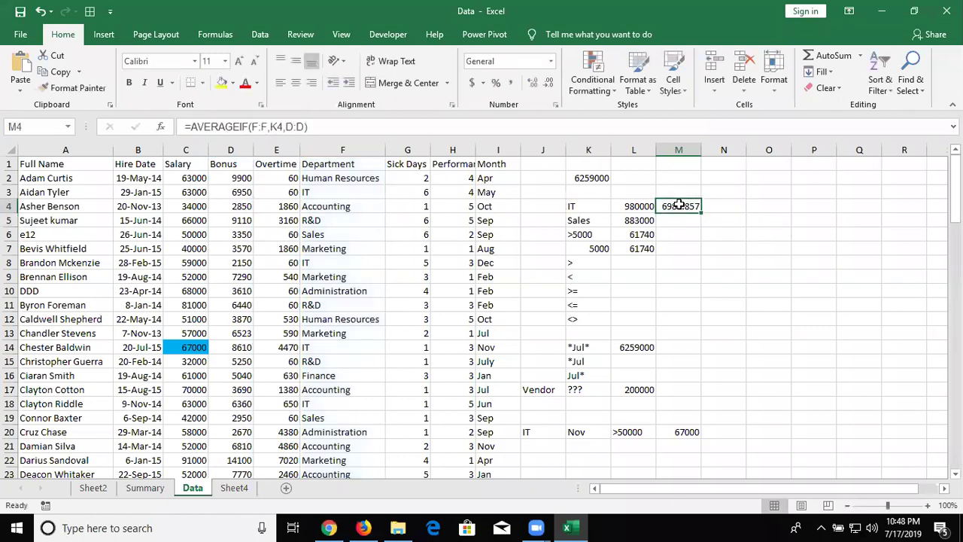
Step: Select the criteria entries in column K down to K17
{"action": "key", "text": "Left"}
{"action": "key", "text": "Left"}
{"action": "key", "text": "Down"}
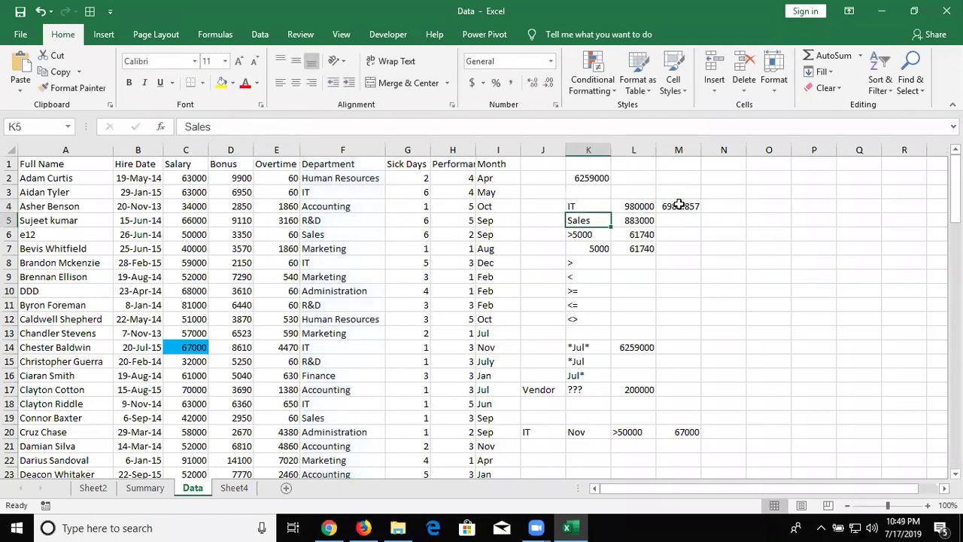
{"action": "key", "text": "shift+Down"}
{"action": "key", "text": "shift+Down"}
{"action": "key", "text": "shift+Down"}
{"action": "key", "text": "shift+Down"}
{"action": "key", "text": "shift+Down"}
{"action": "key", "text": "shift+Down"}
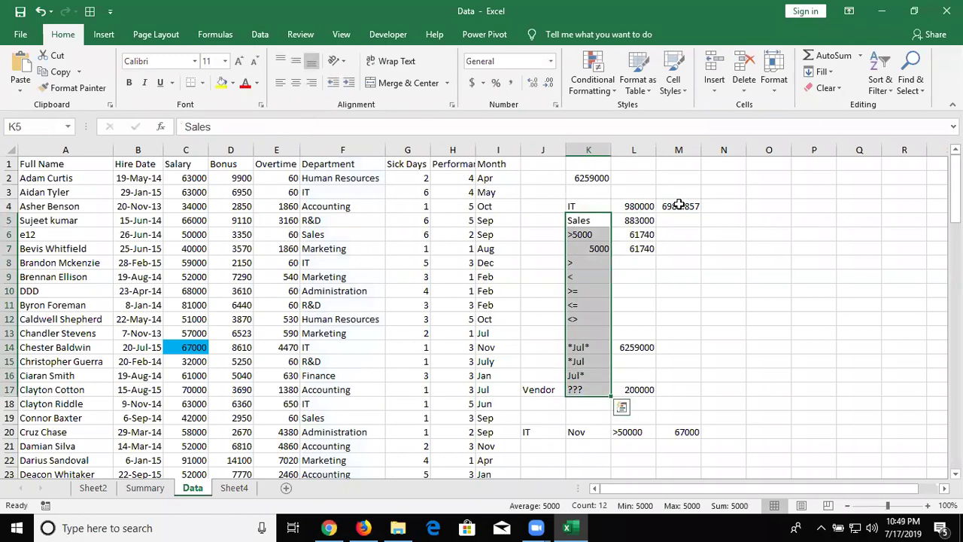
Step: Start an AVERAGEIFS in N20 over Salary, Department/IT and Month/Nov, then clear the broken entry
{"action": "left_click", "coordinate": [738, 429]}
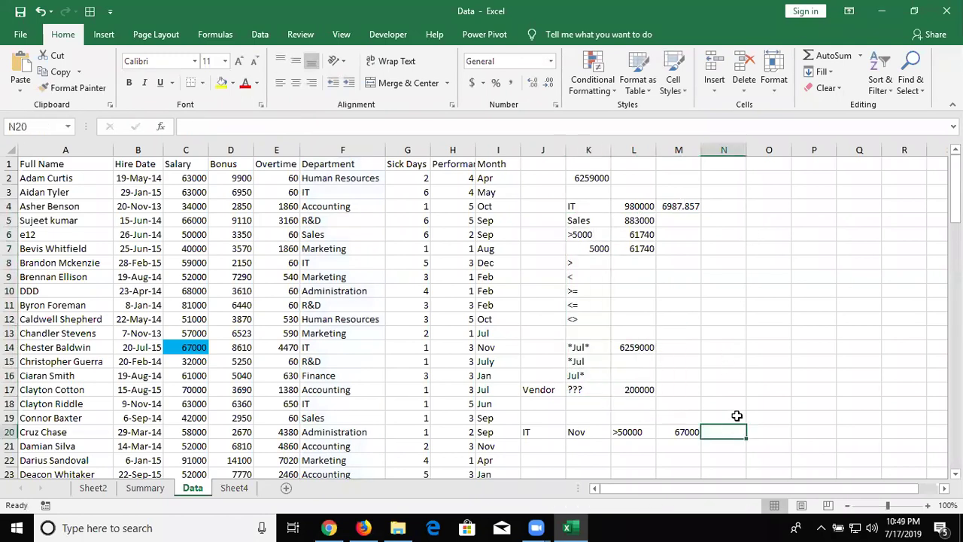
{"action": "type", "text": "=a"}
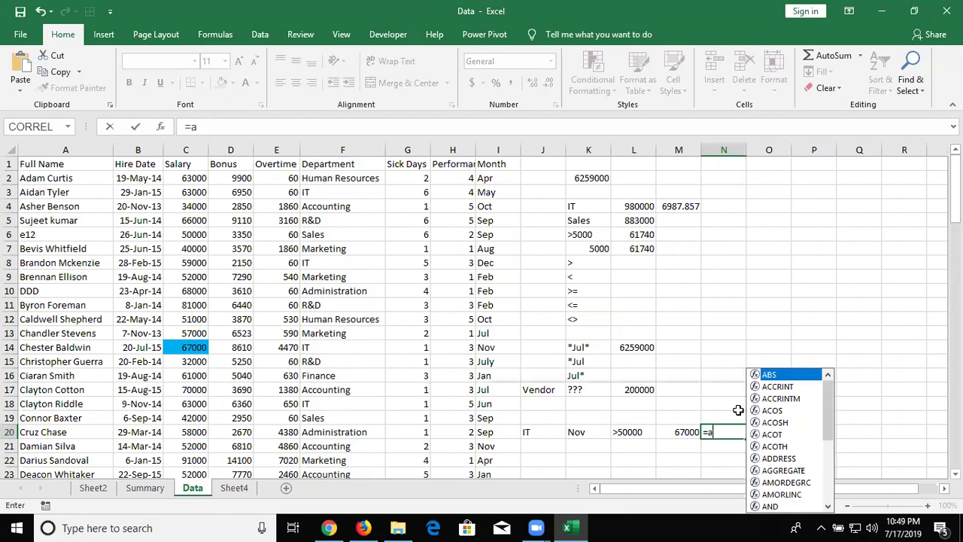
{"action": "type", "text": "v"}
{"action": "key", "text": "Down"}
{"action": "key", "text": "Down"}
{"action": "key", "text": "Down"}
{"action": "key", "text": "Down"}
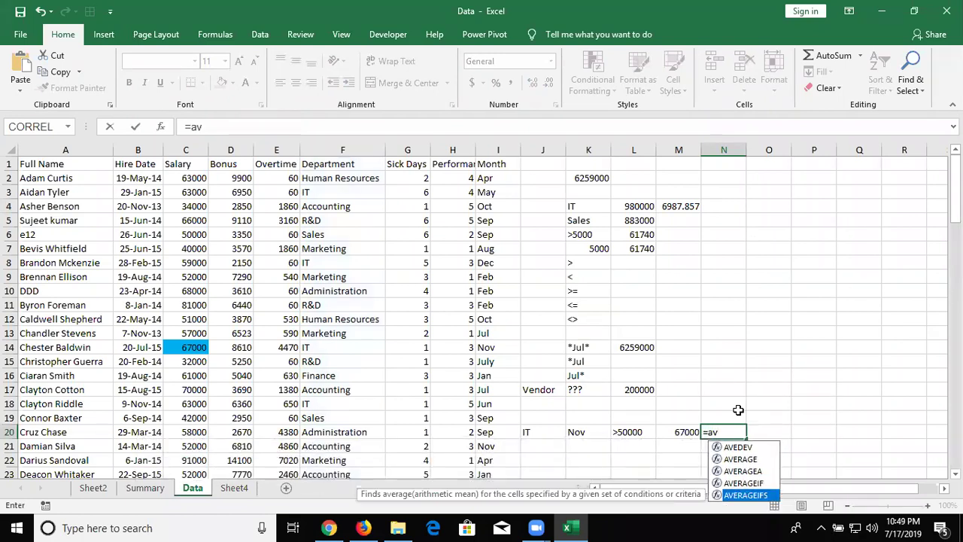
{"action": "key", "text": "Tab"}
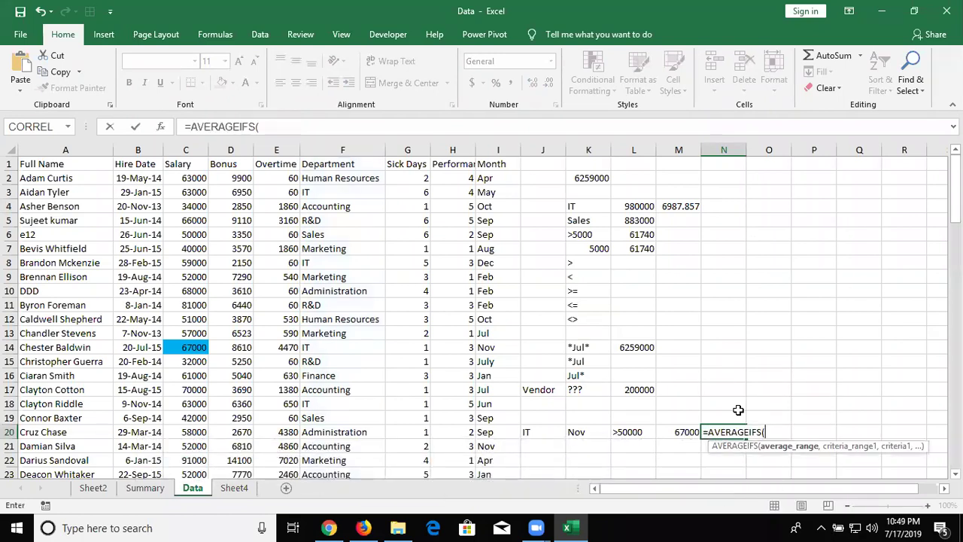
{"action": "left_click", "coordinate": [186, 150]}
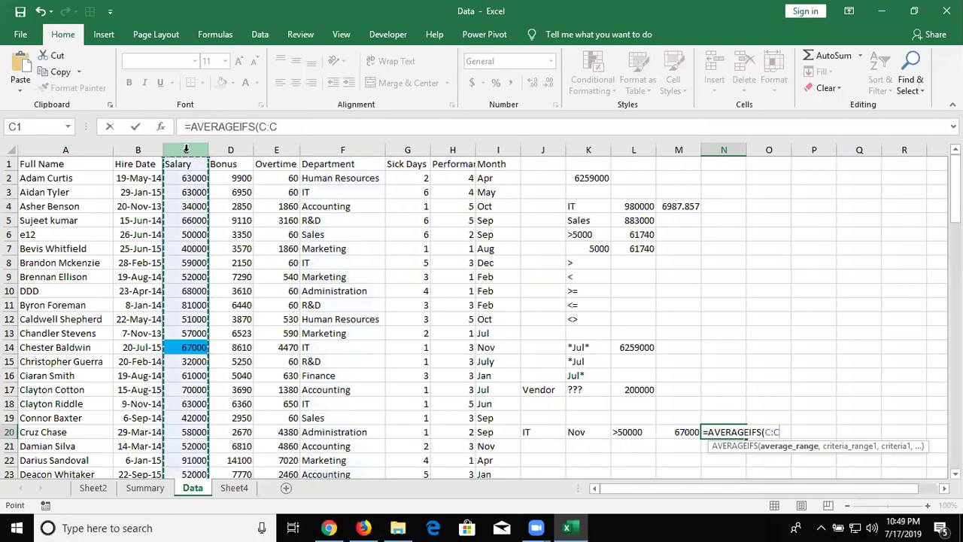
{"action": "type", "text": ",F:F,"}
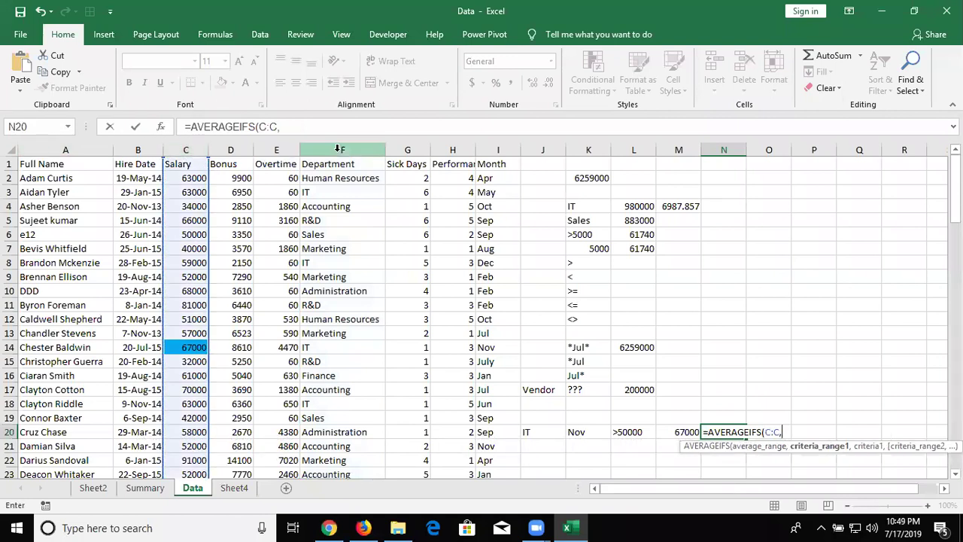
{"action": "left_click", "coordinate": [338, 150]}
{"action": "type", "text": ","}
{"action": "left_click", "coordinate": [538, 435]}
{"action": "type", "text": ","}
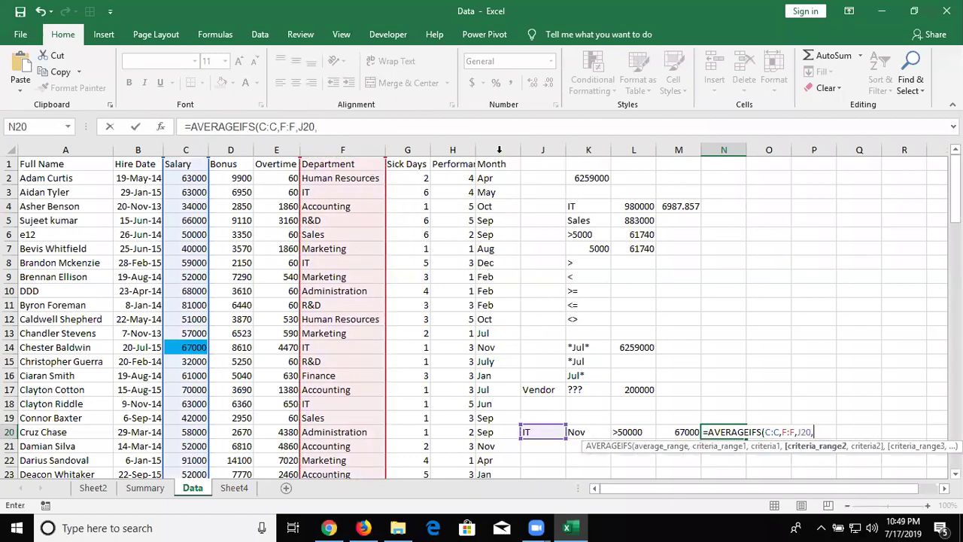
{"action": "left_click", "coordinate": [499, 149]}
{"action": "type", "text": ","}
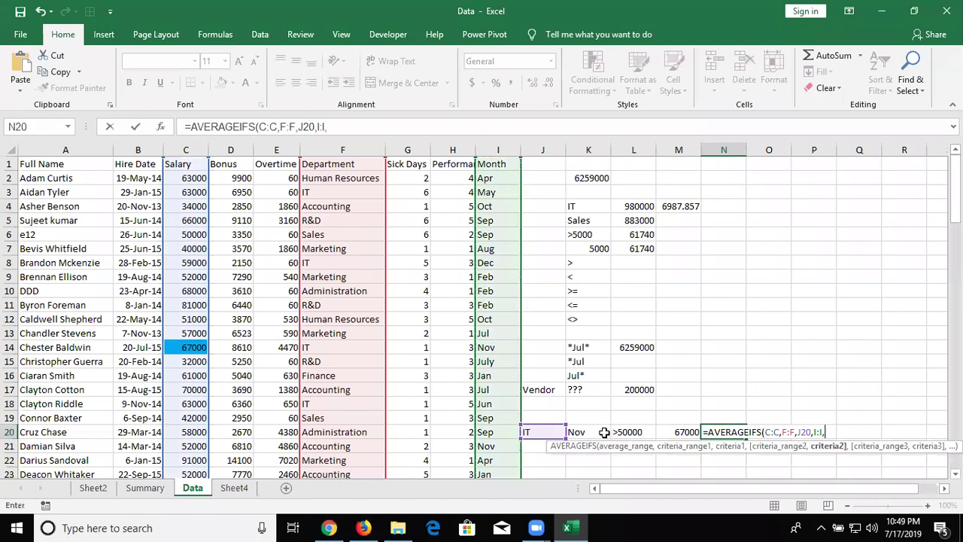
{"action": "left_click", "coordinate": [604, 432]}
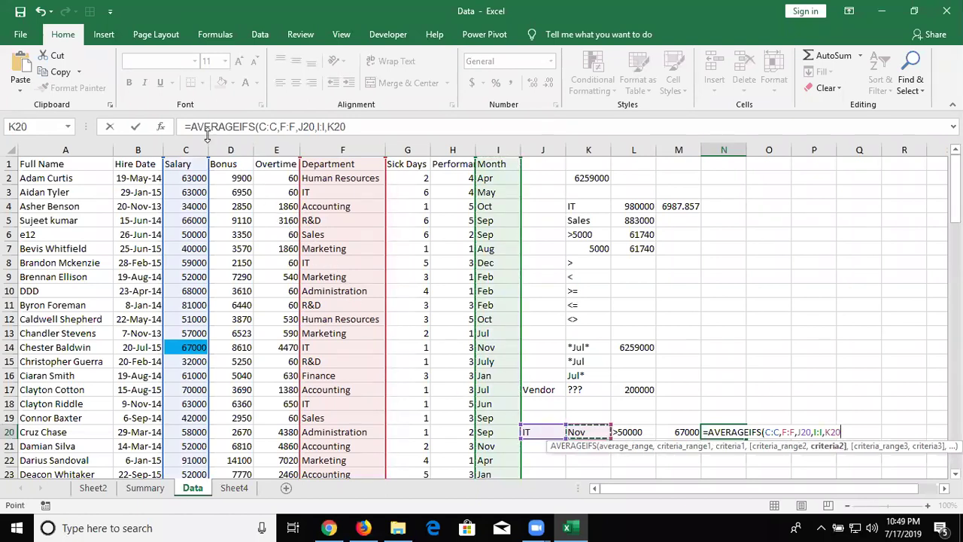
{"action": "left_click", "coordinate": [226, 163]}
{"action": "type", "text": ","}
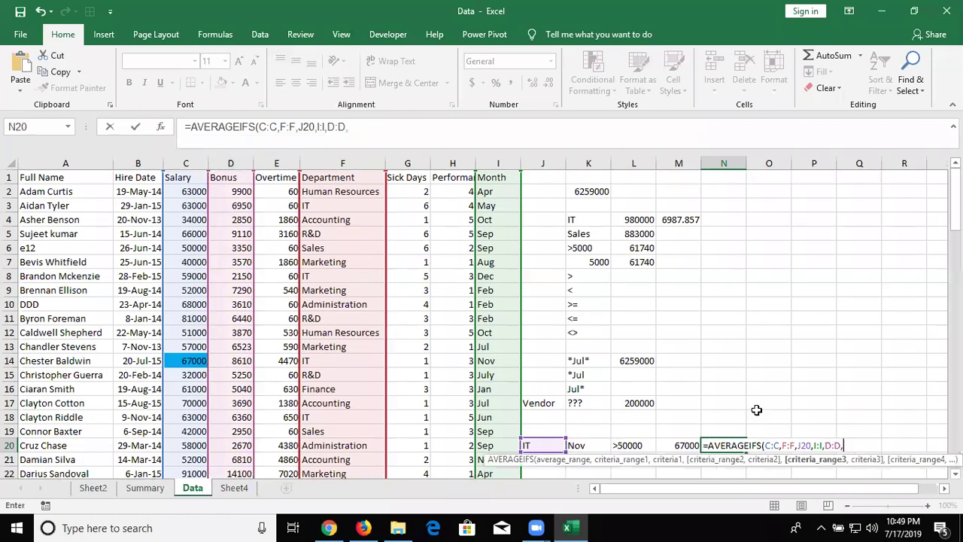
{"action": "key", "text": "Return"}
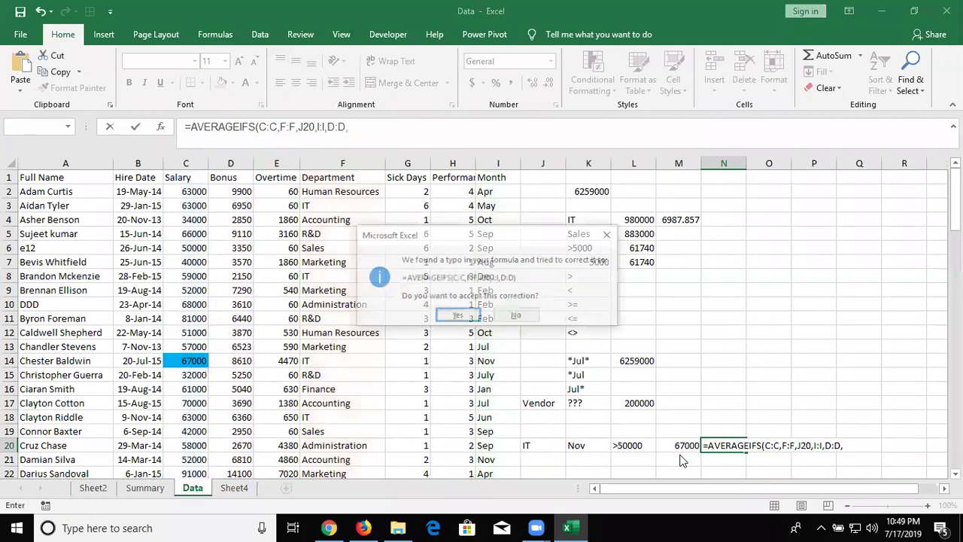
{"action": "key", "text": "Return"}
{"action": "key", "text": "Up"}
{"action": "key", "text": "Delete"}
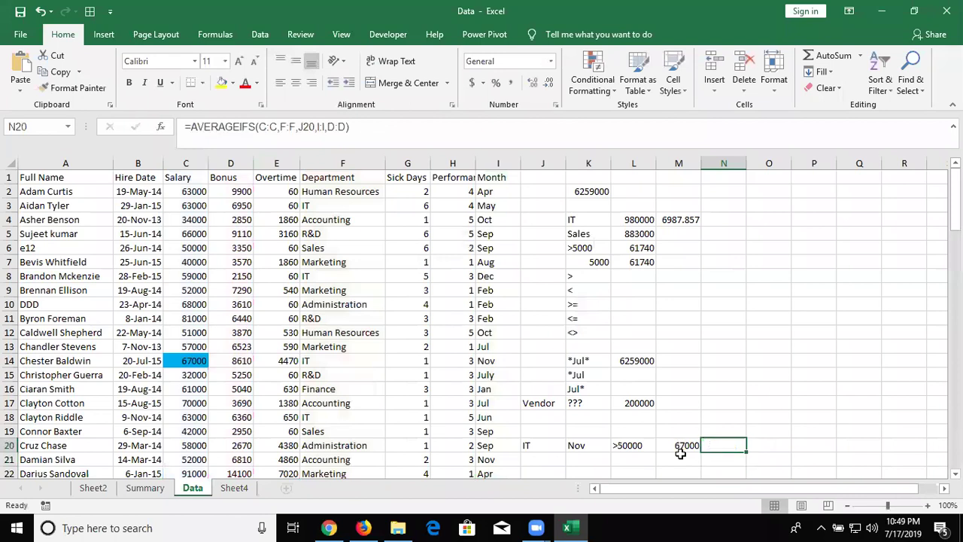
Step: Restart AVERAGEIFS in N20 and remove the wrongly picked arguments
{"action": "type", "text": "=av"}
{"action": "key", "text": "Down"}
{"action": "key", "text": "Down"}
{"action": "key", "text": "Down"}
{"action": "key", "text": "Down"}
{"action": "key", "text": "Tab"}
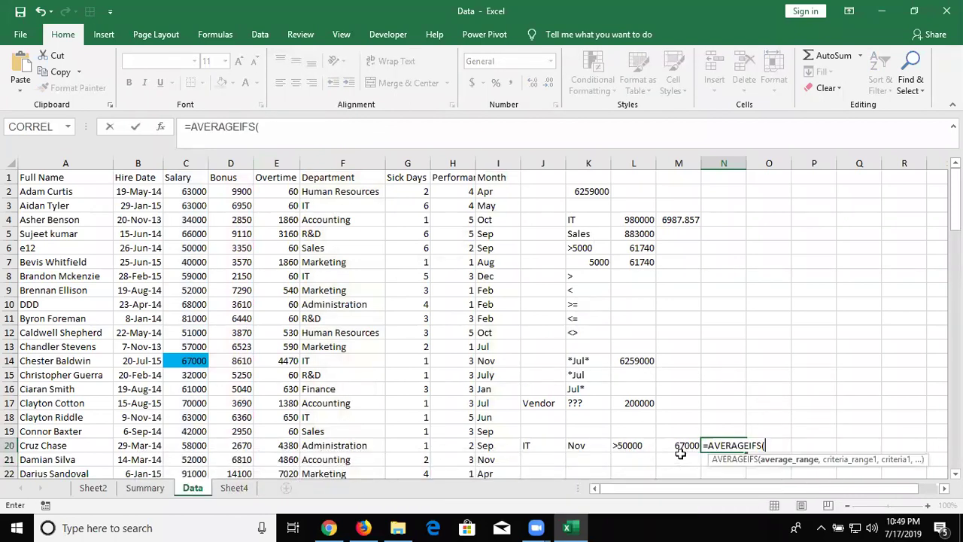
{"action": "key", "text": "Left"}
{"action": "key", "text": "Left"}
{"action": "key", "text": "Left"}
{"action": "key", "text": "Left"}
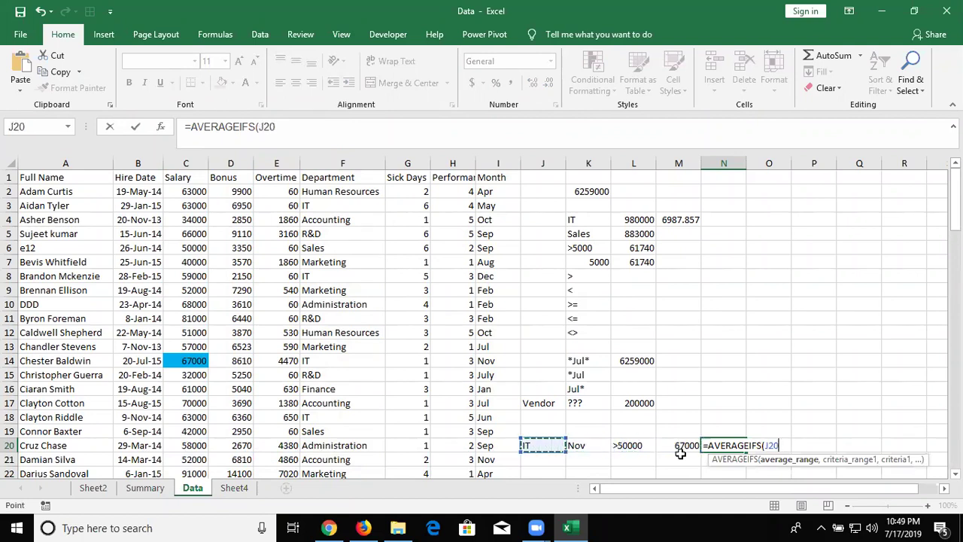
{"action": "type", "text": ","}
{"action": "key", "text": "Left"}
{"action": "key", "text": "Left"}
{"action": "key", "text": "Left"}
{"action": "key", "text": "Left"}
{"action": "key", "text": "Left"}
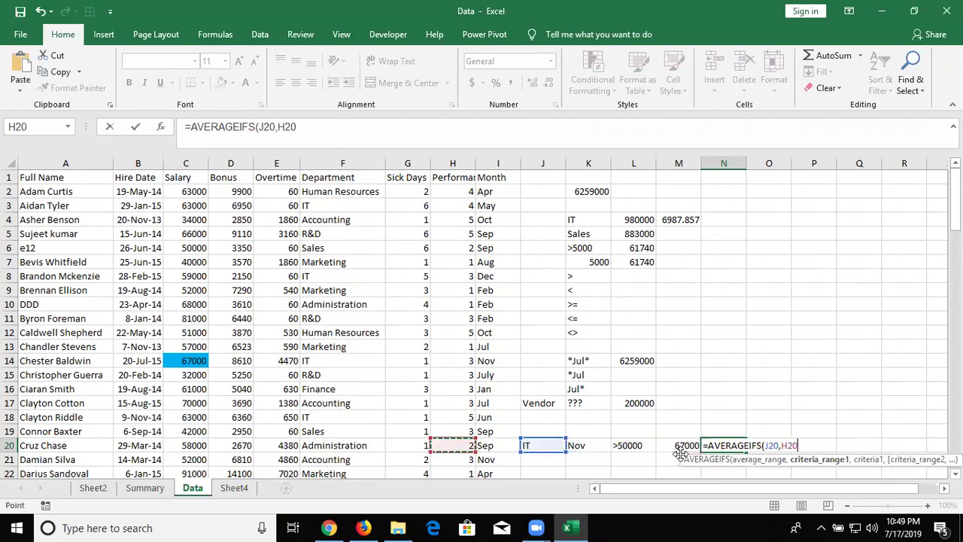
{"action": "key", "text": "BackSpace"}
{"action": "key", "text": "BackSpace"}
{"action": "key", "text": "BackSpace"}
{"action": "key", "text": "BackSpace"}
{"action": "key", "text": "BackSpace"}
{"action": "key", "text": "BackSpace"}
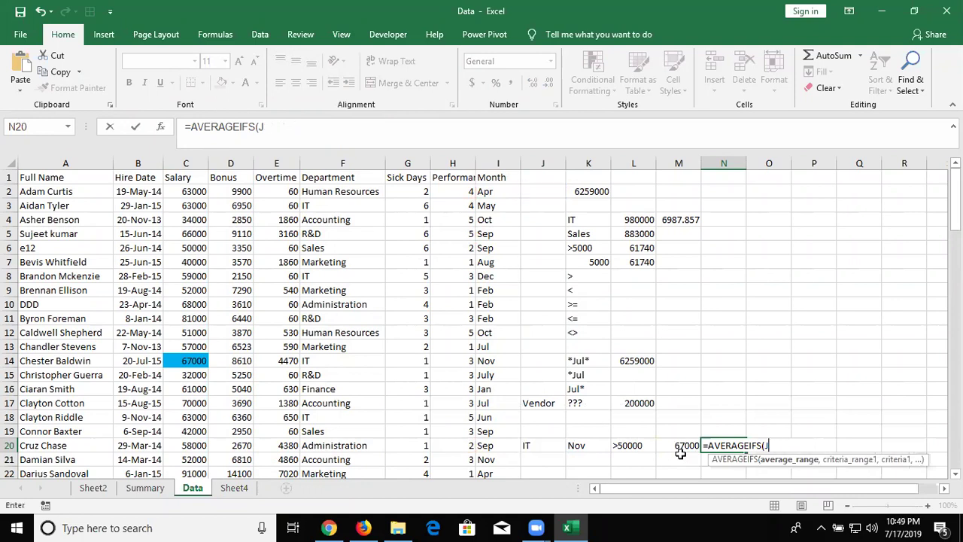
Step: Complete =AVERAGEIFS(C:C,F:F,J20,I:I,K20,C:C,L20) in N20 for IT, Nov and >50000
{"action": "left_click", "coordinate": [185, 163]}
{"action": "type", "text": ","}
{"action": "key", "text": "Left"}
{"action": "key", "text": "Left"}
{"action": "key", "text": "Left"}
{"action": "key", "text": "Left"}
{"action": "key", "text": "Left"}
{"action": "key", "text": "Left"}
{"action": "key", "text": "Left"}
{"action": "key", "text": "Left"}
{"action": "key", "text": "Right"}
{"action": "key", "text": "ctrl+space"}
{"action": "type", "text": ","}
{"action": "key", "text": "Left"}
{"action": "key", "text": "Left"}
{"action": "key", "text": "Left"}
{"action": "key", "text": "Left"}
{"action": "type", "text": ","}
{"action": "key", "text": "Left"}
{"action": "key", "text": "Left"}
{"action": "key", "text": "Left"}
{"action": "key", "text": "Left"}
{"action": "key", "text": "Left"}
{"action": "key", "text": "Right"}
{"action": "key", "text": "ctrl+space"}
{"action": "type", "text": ","}
{"action": "key", "text": "Left"}
{"action": "key", "text": "Left"}
{"action": "key", "text": "Left"}
{"action": "type", "text": ","}
{"action": "key", "text": "Left"}
{"action": "key", "text": "Left"}
{"action": "key", "text": "Left"}
{"action": "key", "text": "Left"}
{"action": "key", "text": "Left"}
{"action": "key", "text": "Left"}
{"action": "key", "text": "Left"}
{"action": "key", "text": "Left"}
{"action": "key", "text": "Left"}
{"action": "key", "text": "Left"}
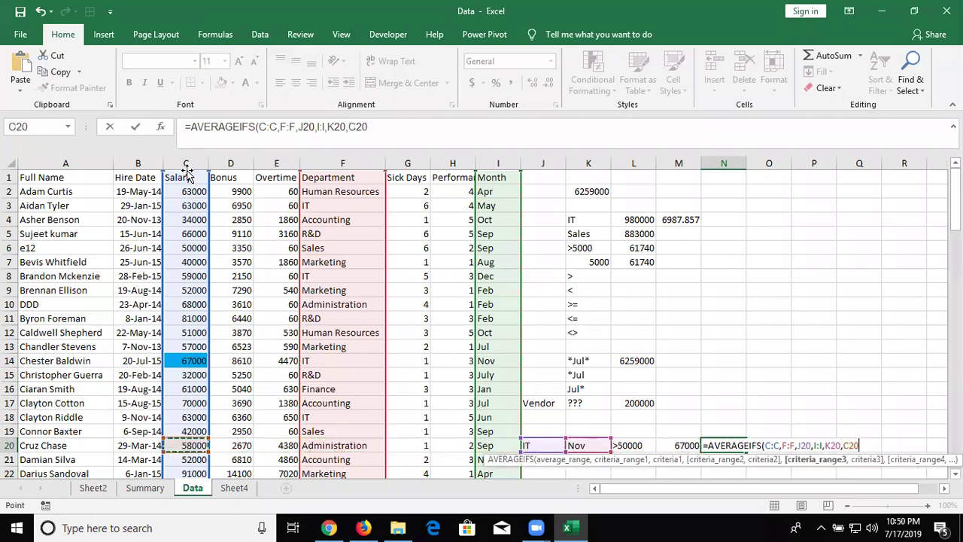
{"action": "key", "text": "ctrl+space"}
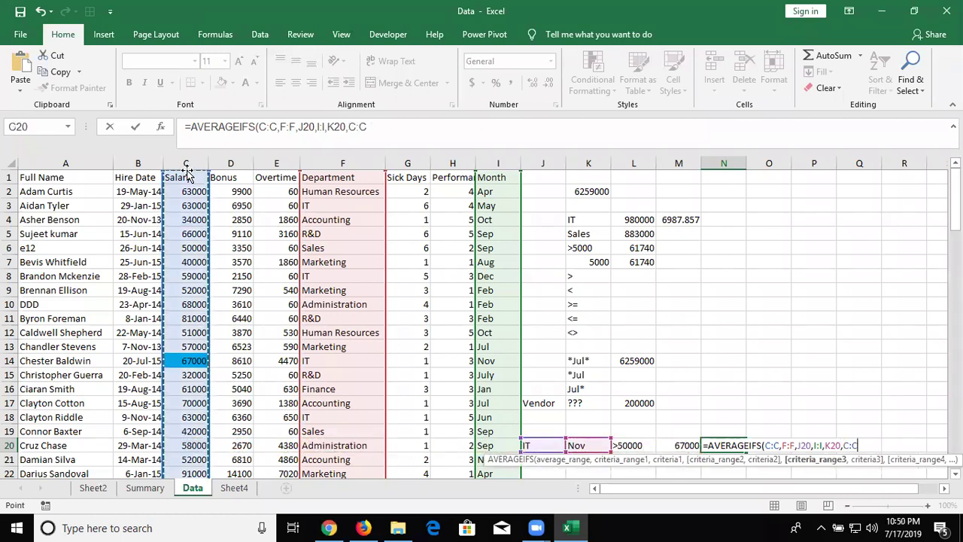
{"action": "type", "text": ","}
{"action": "key", "text": "Left"}
{"action": "key", "text": "Left"}
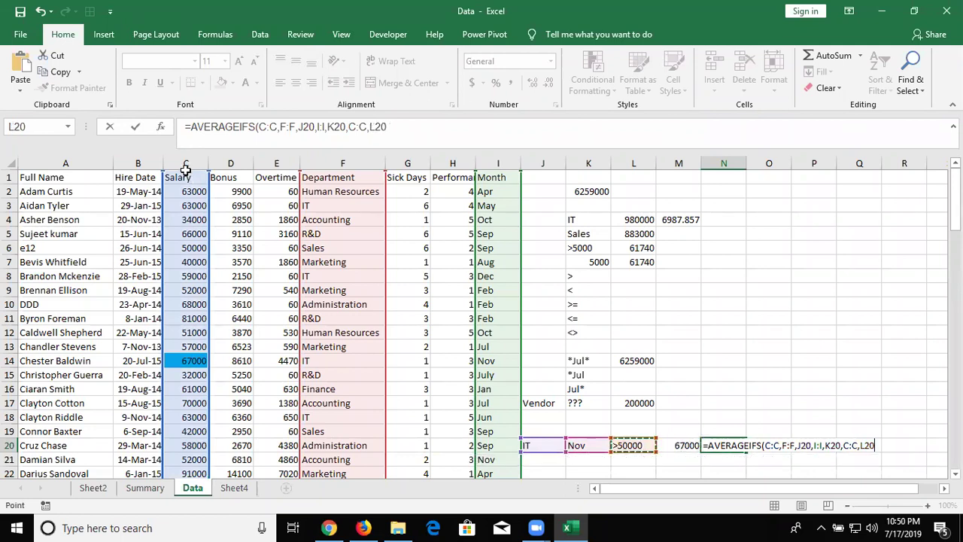
{"action": "key", "text": "ctrl+Return"}
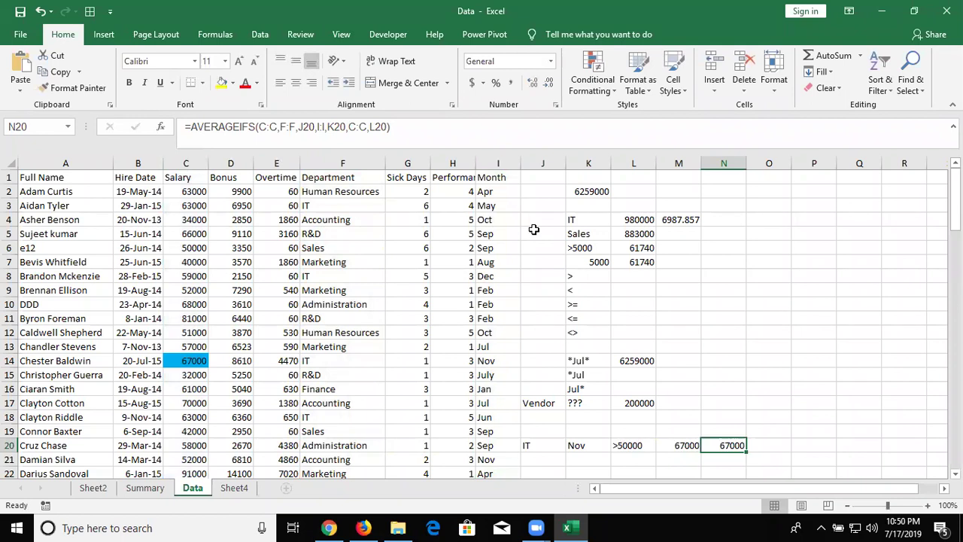
Step: Enter =COUNT(G1:G2) in N2
{"action": "left_click", "coordinate": [722, 191]}
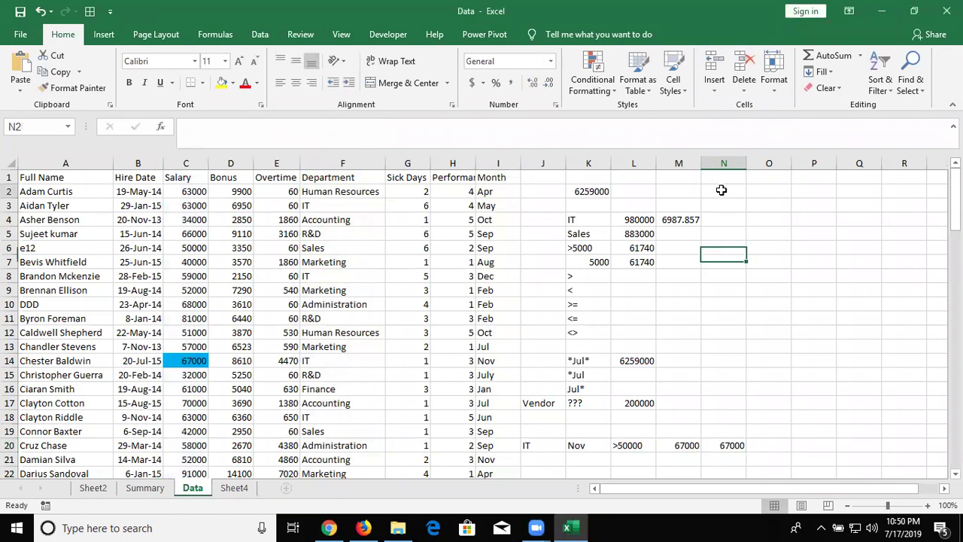
{"action": "type", "text": "=C"}
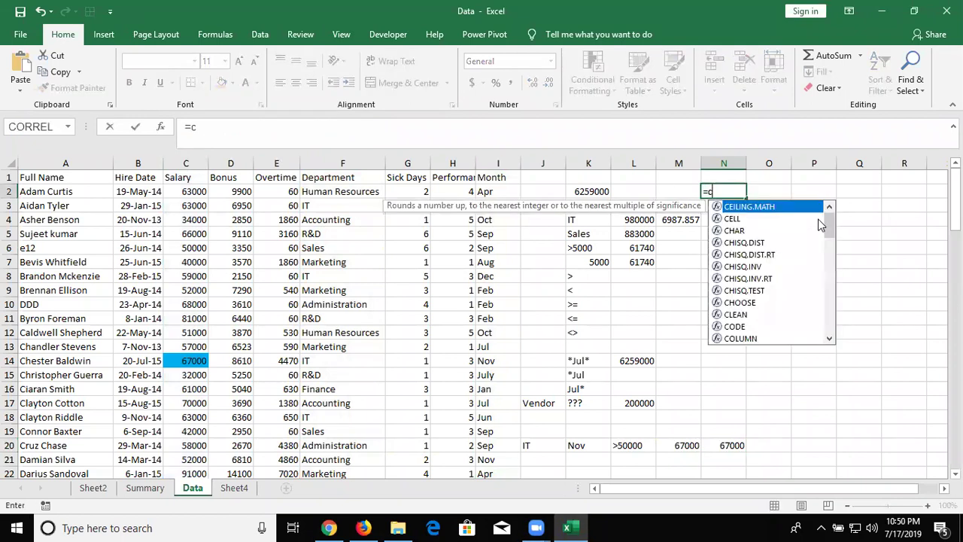
{"action": "type", "text": "OUNT("}
{"action": "key", "text": "Left"}
{"action": "key", "text": "Left"}
{"action": "key", "text": "Left"}
{"action": "key", "text": "Left"}
{"action": "key", "text": "Left"}
{"action": "key", "text": "Left"}
{"action": "key", "text": "Left"}
{"action": "key", "text": "shift+Up"}
{"action": "type", "text": ")"}
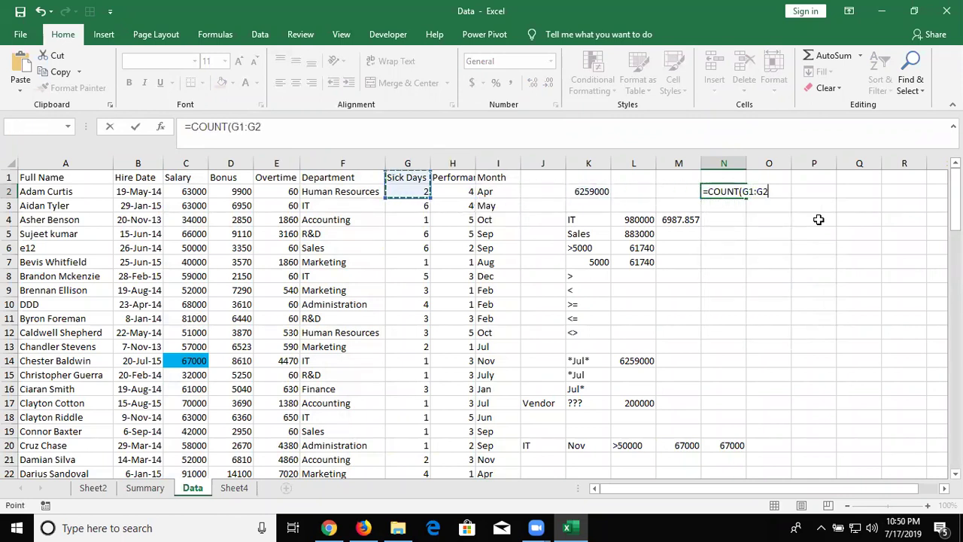
{"action": "key", "text": "ctrl+Return"}
Step: Enter =COUNTA(G1:G2) in O2
{"action": "key", "text": "Right"}
{"action": "type", "text": "="}
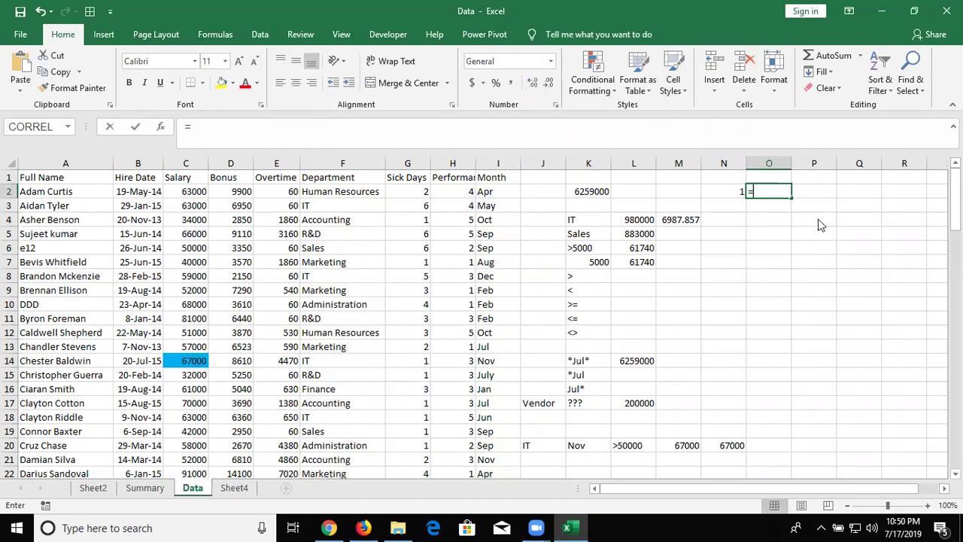
{"action": "type", "text": "cou"}
{"action": "key", "text": "Left"}
{"action": "key", "text": "Left"}
{"action": "key", "text": "Left"}
{"action": "key", "text": "Left"}
{"action": "key", "text": "Left"}
{"action": "key", "text": "Left"}
{"action": "key", "text": "Left"}
{"action": "key", "text": "shift+Up"}
{"action": "key", "text": "ctrl+Return"}
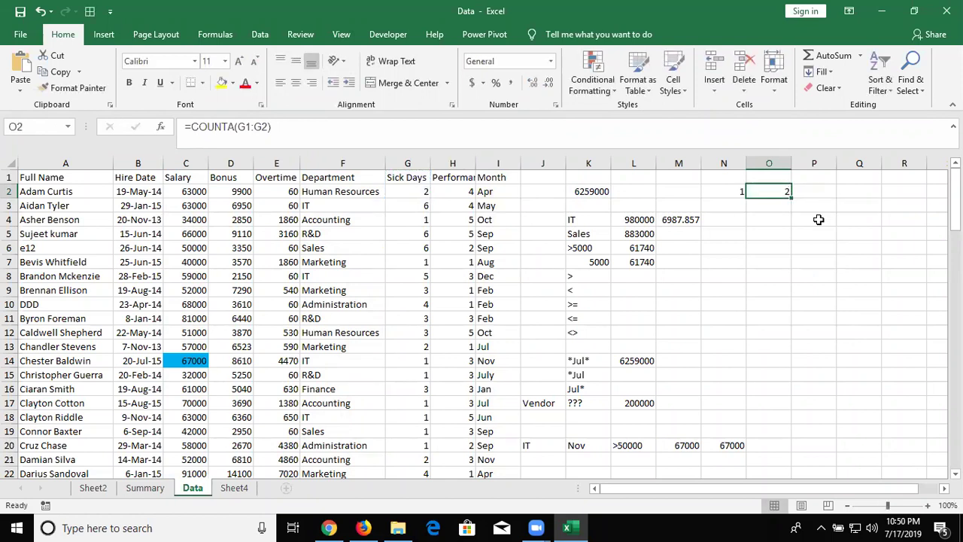
Step: Enter =COUNTBLANK(M2:N2) in P2
{"action": "key", "text": "Right"}
{"action": "type", "text": "=cou"}
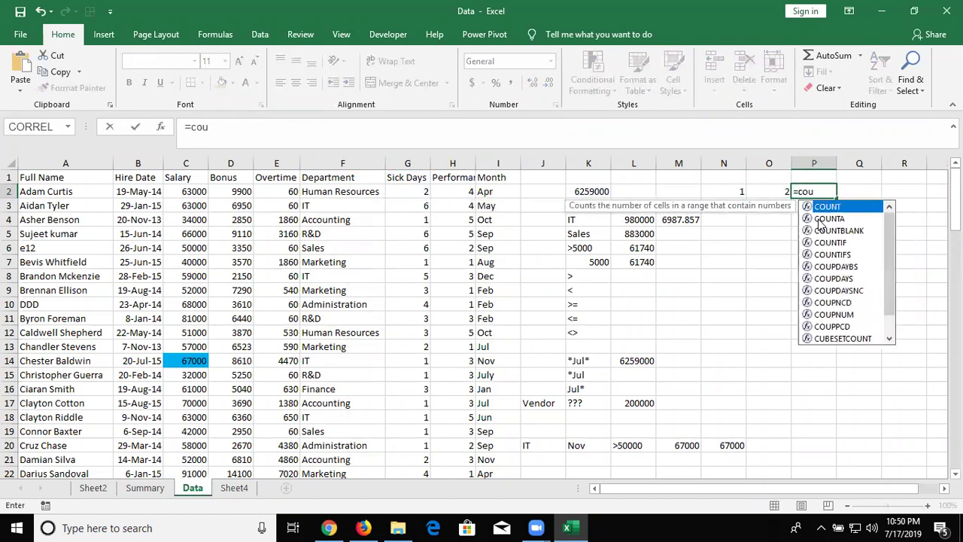
{"action": "key", "text": "Down"}
{"action": "key", "text": "Down"}
{"action": "key", "text": "Tab"}
{"action": "key", "text": "Left"}
{"action": "key", "text": "Left"}
Step: Enter =COUNTIF(F:F,K5) in M5 to count Sales departments, giving 14
{"action": "key", "text": "Left"}
{"action": "key", "text": "shift+Right"}
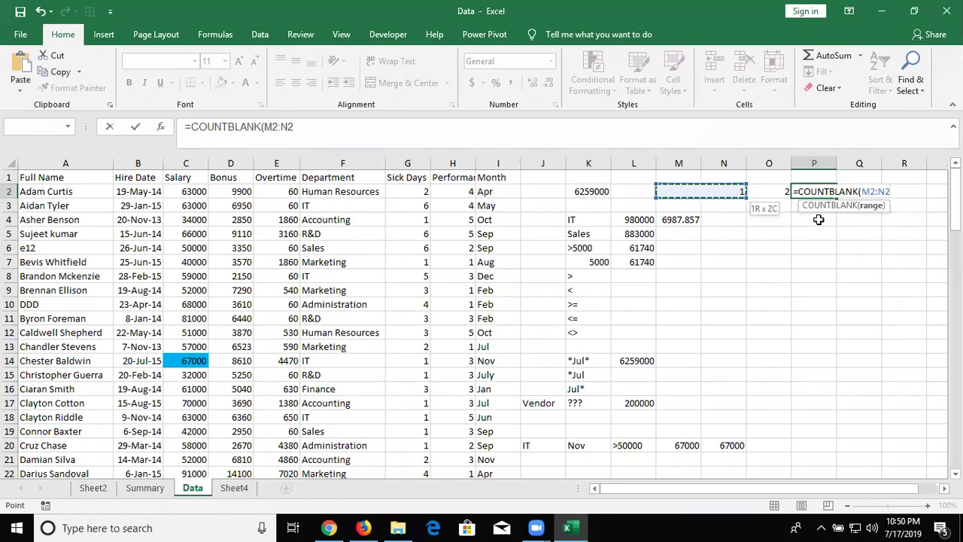
{"action": "key", "text": "ctrl+Return"}
{"action": "key", "text": "Left"}
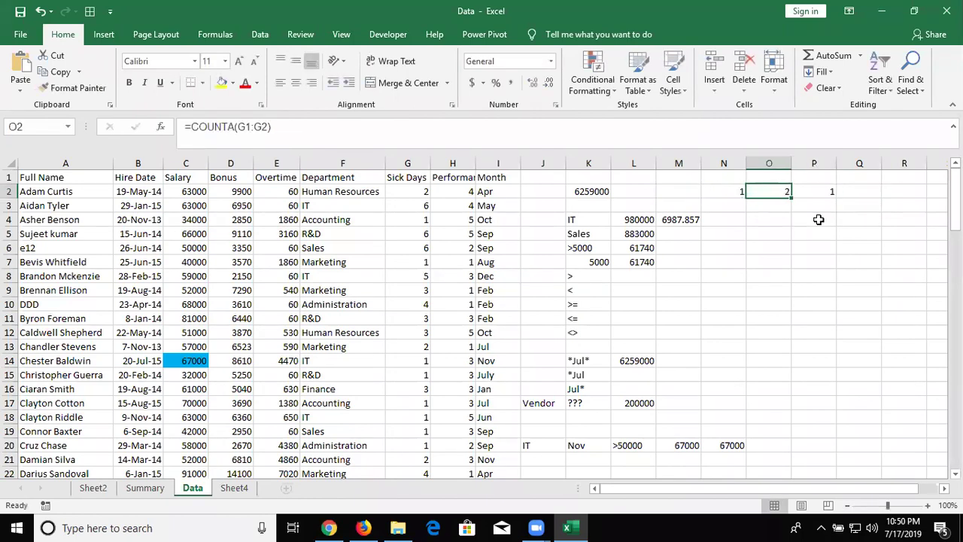
{"action": "key", "text": "Left"}
{"action": "key", "text": "Left"}
{"action": "key", "text": "Left"}
{"action": "key", "text": "Down"}
{"action": "key", "text": "Down"}
{"action": "key", "text": "Down"}
{"action": "key", "text": "Right"}
{"action": "key", "text": "Right"}
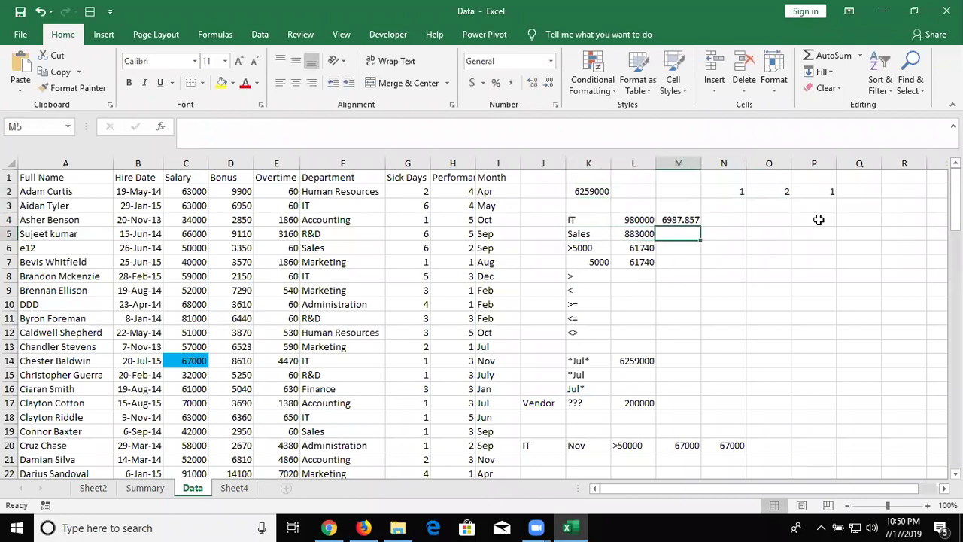
{"action": "type", "text": "=coun"}
{"action": "key", "text": "Down"}
{"action": "key", "text": "Down"}
{"action": "key", "text": "Down"}
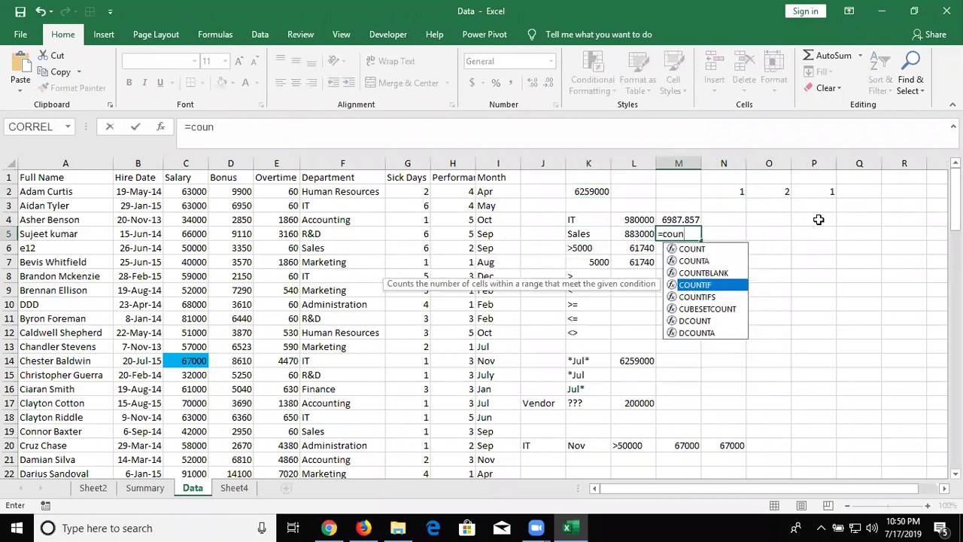
{"action": "key", "text": "Tab"}
{"action": "key", "text": "Left"}
{"action": "key", "text": "Left"}
{"action": "key", "text": "Left"}
{"action": "key", "text": "Left"}
{"action": "key", "text": "Left"}
{"action": "key", "text": "Left"}
{"action": "key", "text": "Left"}
{"action": "key", "text": "ctrl+space"}
{"action": "type", "text": ","}
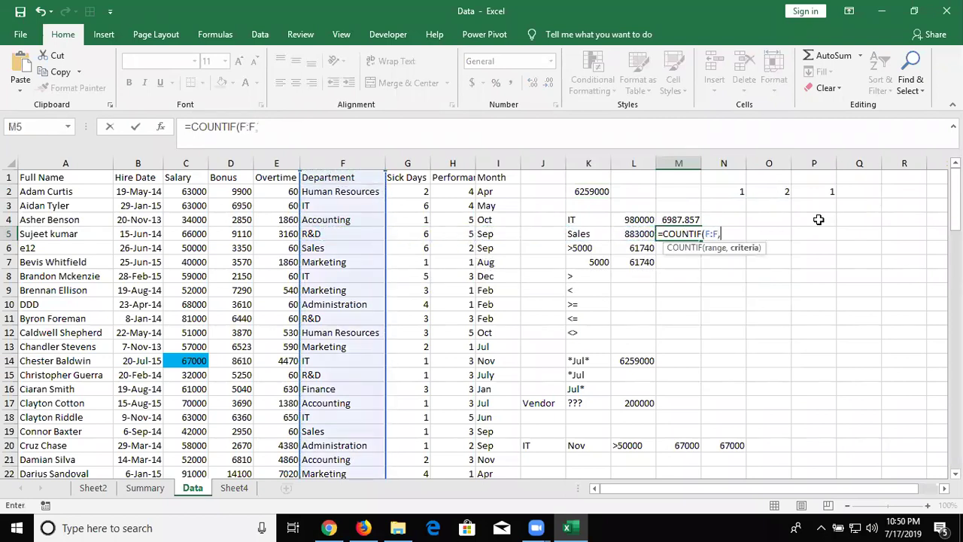
{"action": "key", "text": "Left"}
{"action": "key", "text": "Left"}
{"action": "key", "text": "Return"}
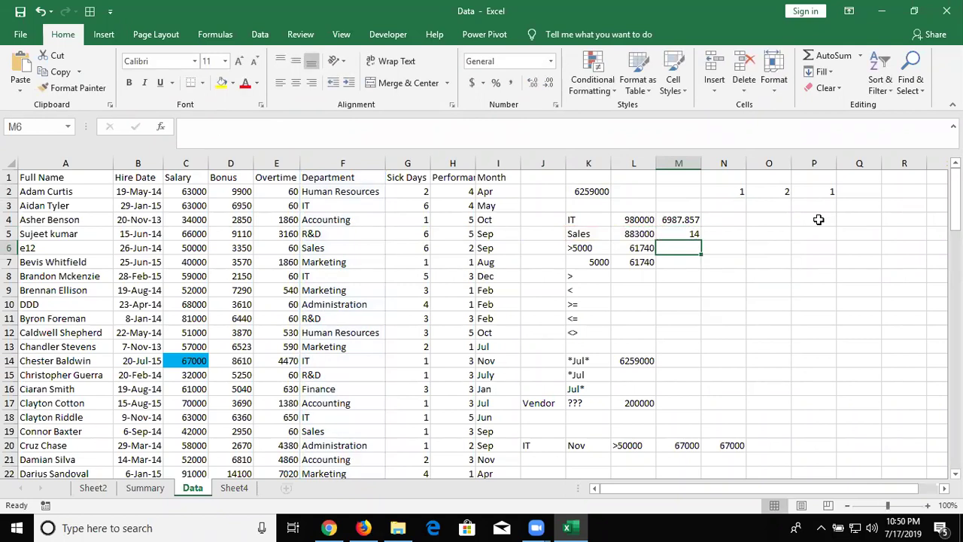
Step: Select the operator list starting at K8
{"action": "key", "text": "Down"}
{"action": "key", "text": "Left"}
{"action": "key", "text": "Left"}
{"action": "key", "text": "Left"}
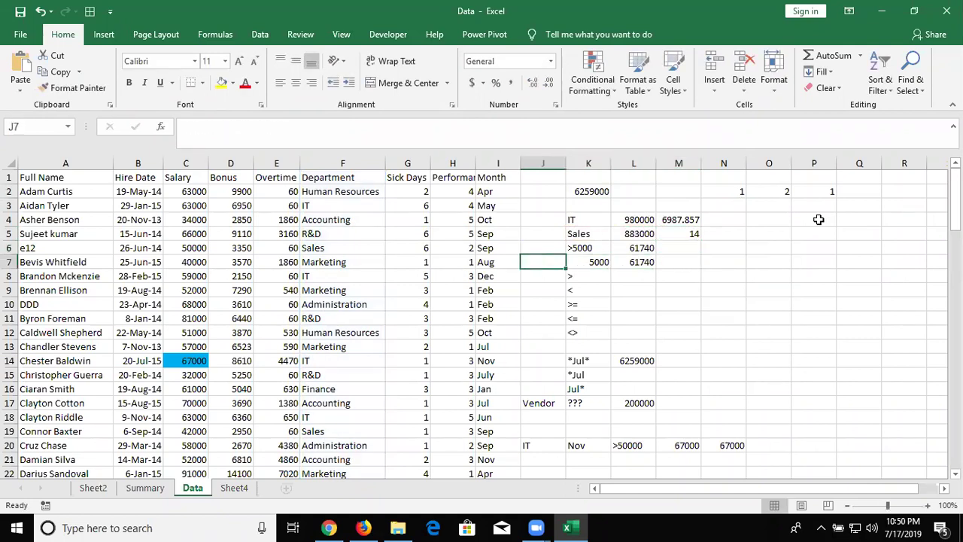
{"action": "key", "text": "Down"}
{"action": "key", "text": "Right"}
{"action": "key", "text": "shift+Down"}
{"action": "key", "text": "shift+Down"}
{"action": "key", "text": "shift+Down"}
{"action": "key", "text": "shift+Down"}
{"action": "key", "text": "shift+Down"}
{"action": "key", "text": "shift+Down"}
{"action": "key", "text": "shift+Down"}
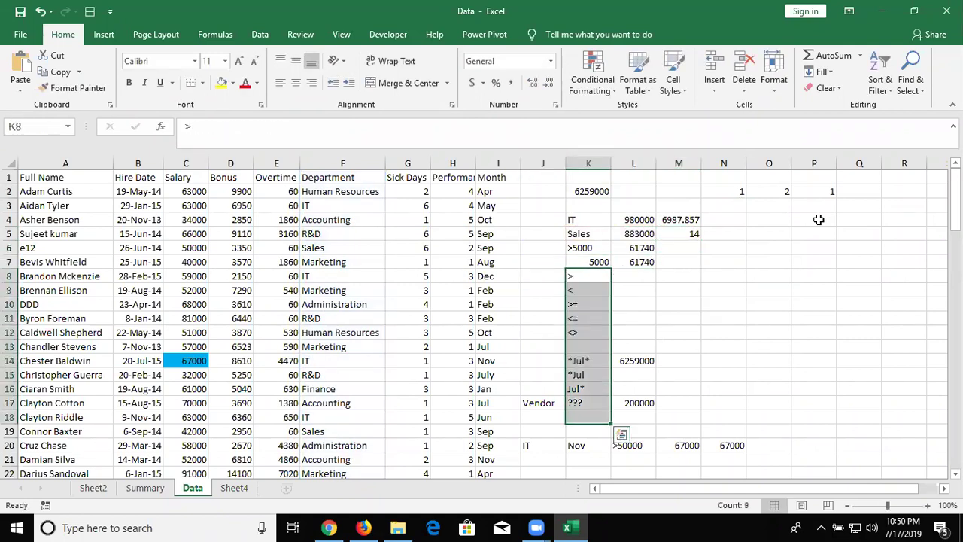
Step: Start a COUNTIFS in O20 on the Department column, then remove the mistaken month reference
{"action": "scroll", "coordinate": [761, 221], "scroll_direction": "down", "scroll_amount": 2}
{"action": "left_click", "coordinate": [750, 361]}
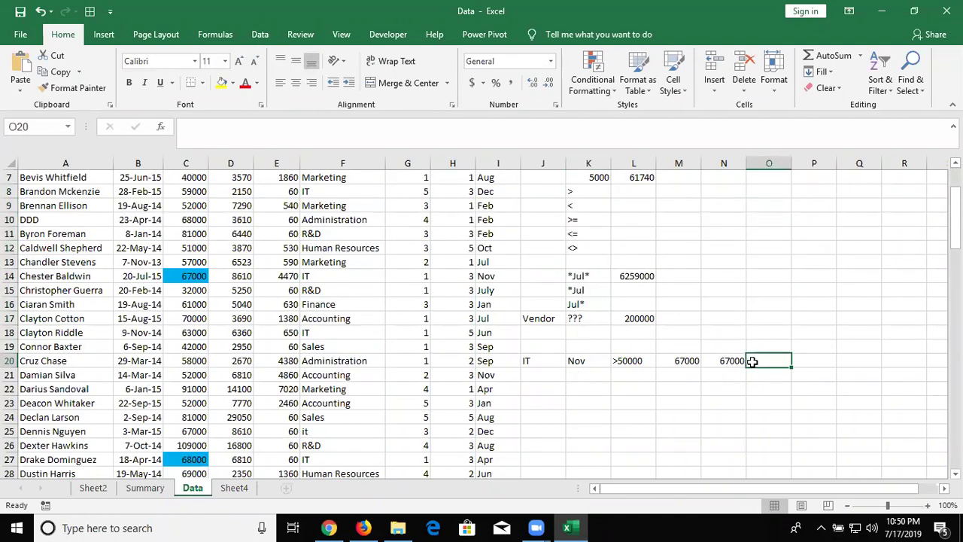
{"action": "type", "text": "=COU"}
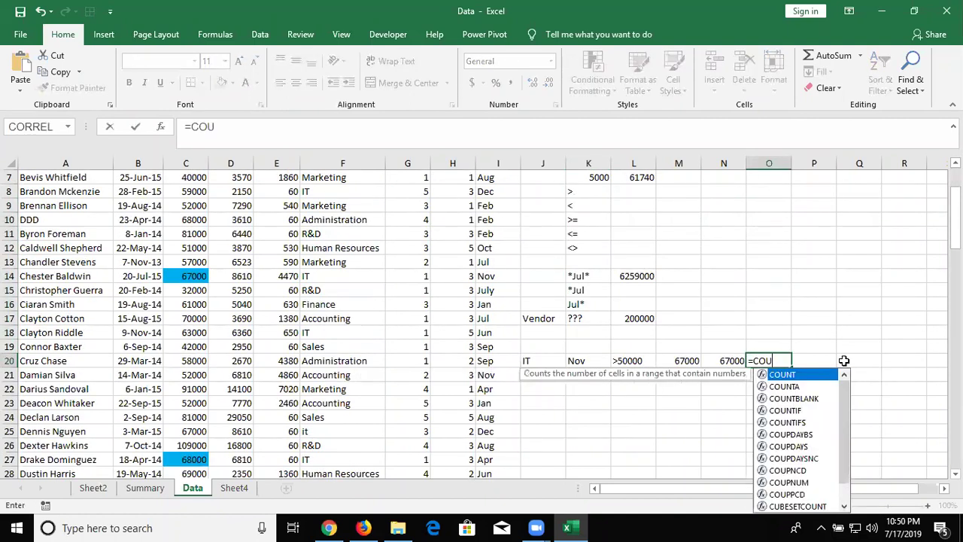
{"action": "key", "text": "Down"}
{"action": "key", "text": "Down"}
{"action": "key", "text": "Down"}
{"action": "key", "text": "Down"}
{"action": "key", "text": "Tab"}
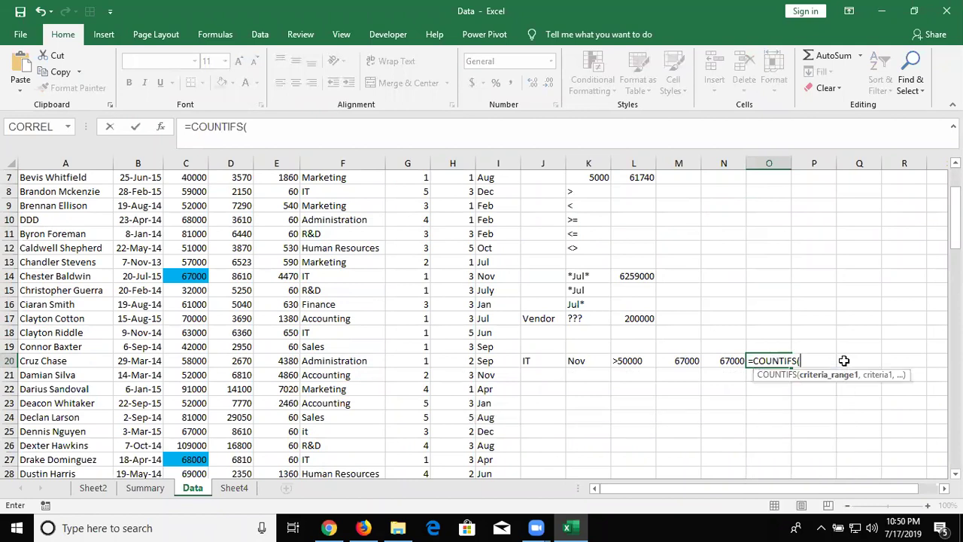
{"action": "key", "text": "Left"}
{"action": "key", "text": "Left"}
{"action": "key", "text": "Left"}
{"action": "key", "text": "Left"}
{"action": "key", "text": "Left"}
{"action": "key", "text": "Left"}
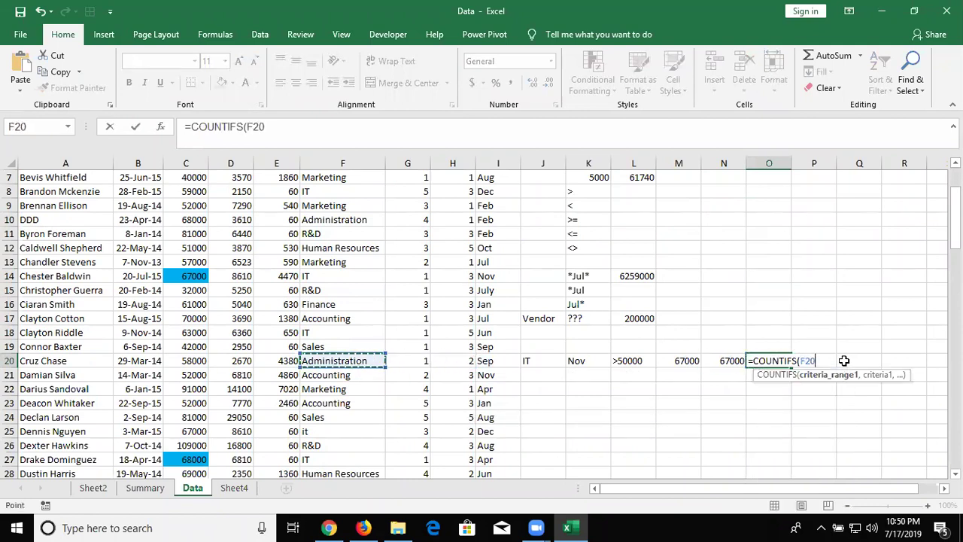
{"action": "key", "text": "ctrl+space"}
{"action": "type", "text": ","}
{"action": "key", "text": "Left"}
{"action": "key", "text": "Left"}
{"action": "key", "text": "Left"}
{"action": "key", "text": "Left"}
{"action": "key", "text": "Left"}
{"action": "key", "text": "Left"}
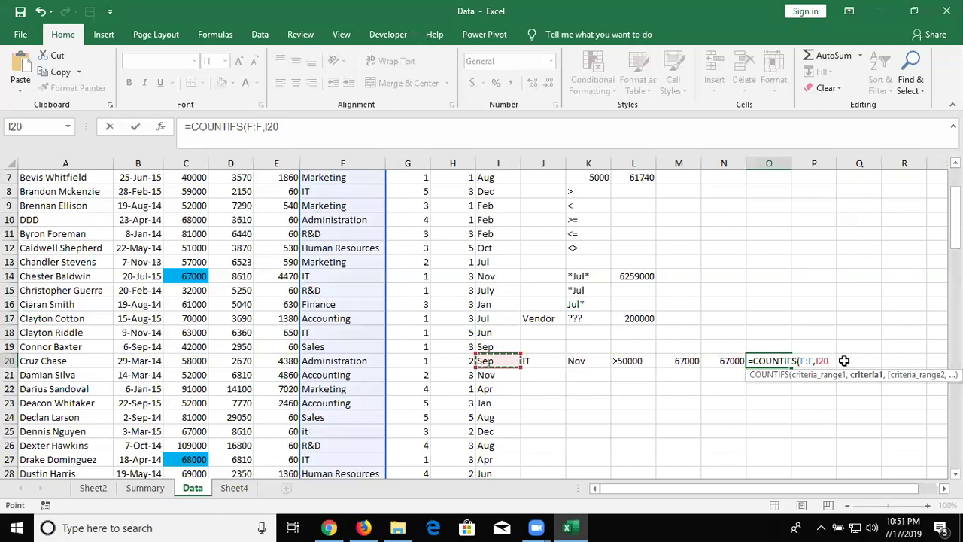
{"action": "type", "text": ","}
{"action": "key", "text": "Left"}
{"action": "key", "text": "Left"}
{"action": "key", "text": "Left"}
{"action": "key", "text": "Left"}
{"action": "key", "text": "Left"}
{"action": "key", "text": "Left"}
{"action": "key", "text": "Left"}
{"action": "key", "text": "Right"}
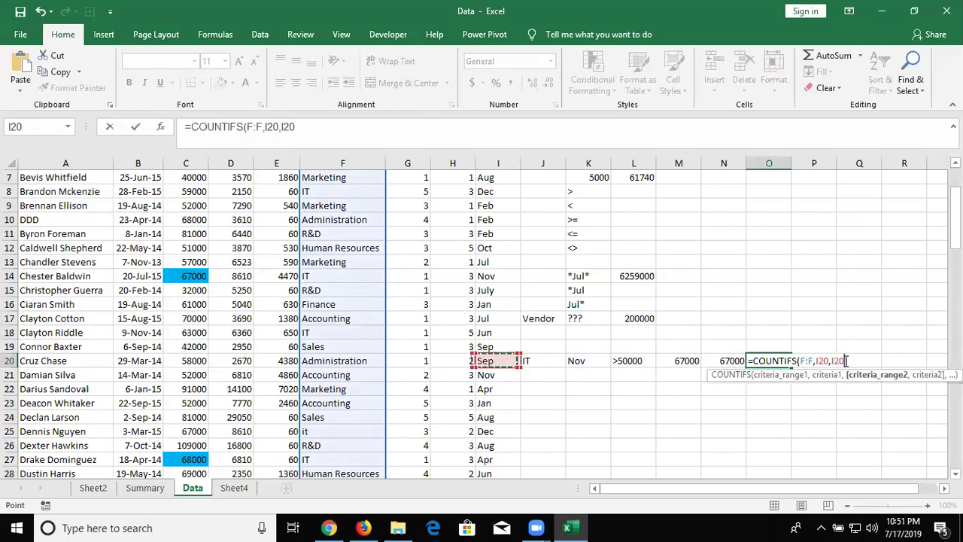
{"action": "key", "text": "BackSpace"}
{"action": "key", "text": "BackSpace"}
{"action": "key", "text": "BackSpace"}
{"action": "key", "text": "BackSpace"}
{"action": "key", "text": "BackSpace"}
{"action": "key", "text": "BackSpace"}
{"action": "key", "text": "BackSpace"}
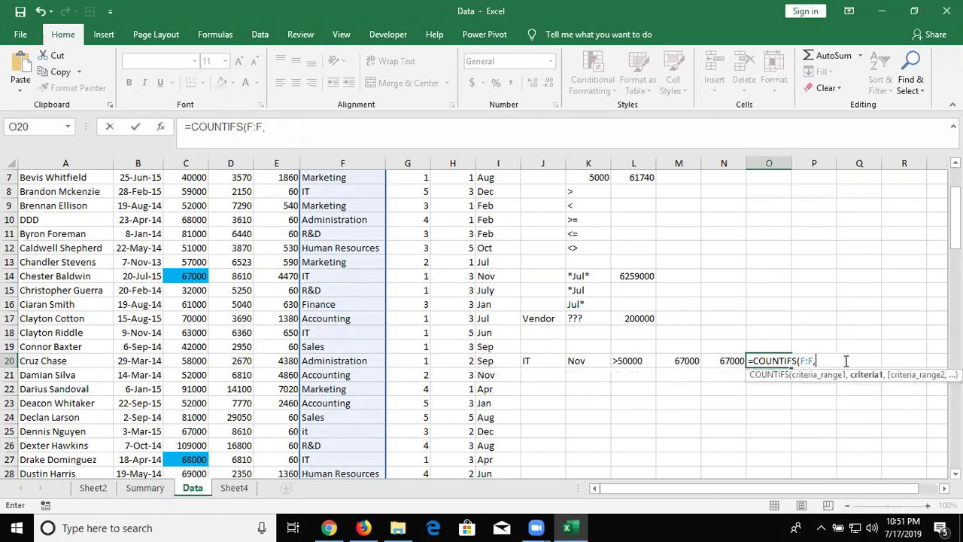
Step: Complete =COUNTIFS(F:F,J20,I:I,K20,C:C,L20) in O20, returning 1
{"action": "left_click", "coordinate": [548, 367]}
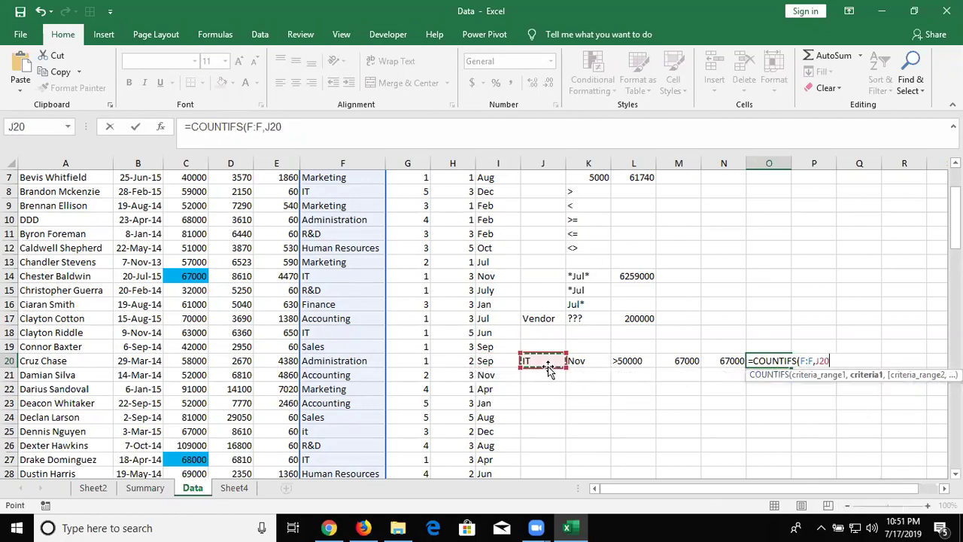
{"action": "type", "text": ","}
{"action": "left_click", "coordinate": [497, 163]}
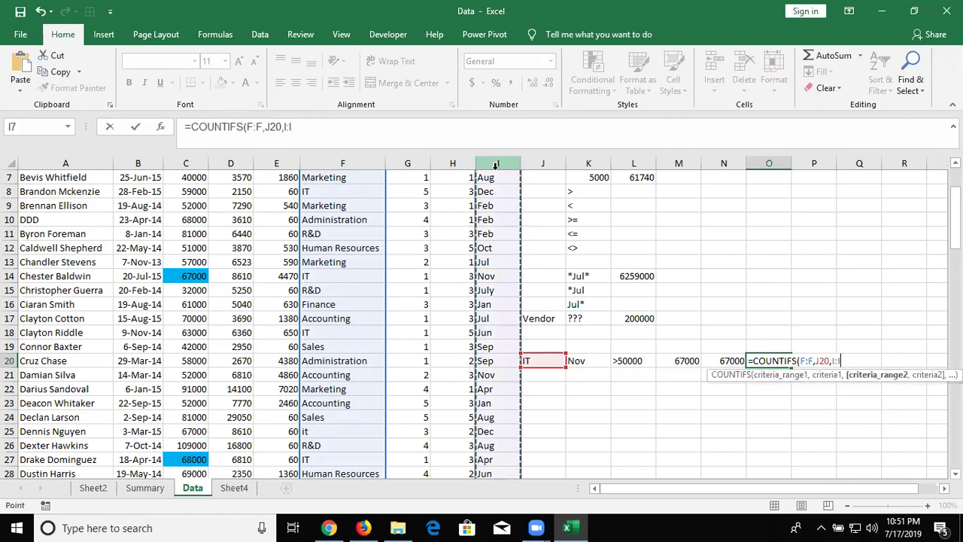
{"action": "type", "text": ","}
{"action": "left_click", "coordinate": [597, 361]}
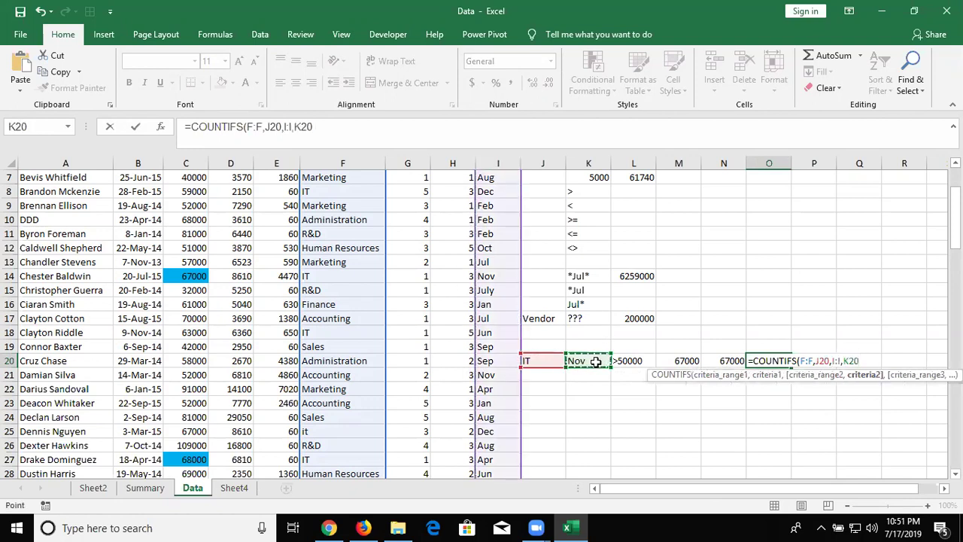
{"action": "type", "text": ","}
{"action": "left_click", "coordinate": [186, 163]}
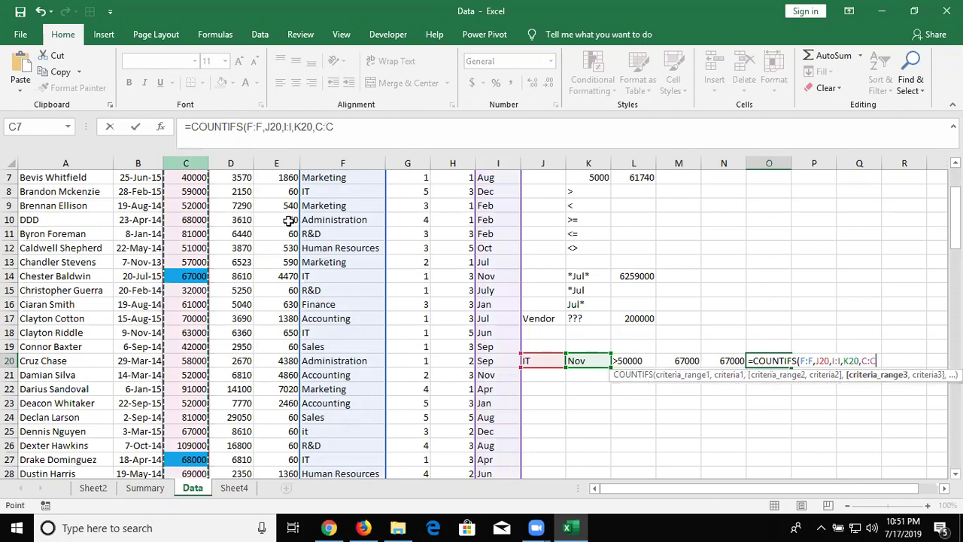
{"action": "type", "text": ","}
{"action": "left_click", "coordinate": [638, 360]}
{"action": "key", "text": "Return"}
{"action": "type", "text": "1"}
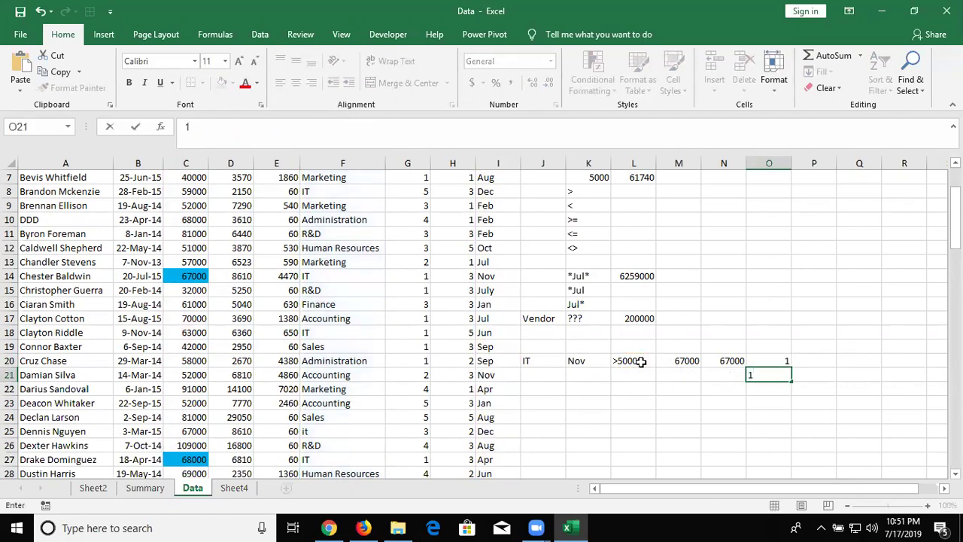
{"action": "key", "text": "Escape"}
{"action": "key", "text": "Up"}
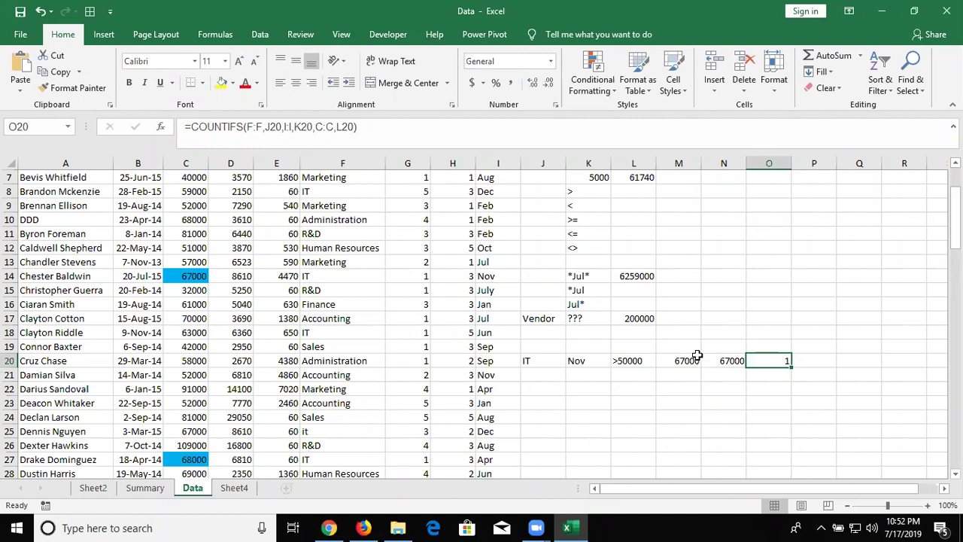
Step: Check M20's SUMIFS formula without changing it, then save the workbook
{"action": "left_click", "coordinate": [679, 359]}
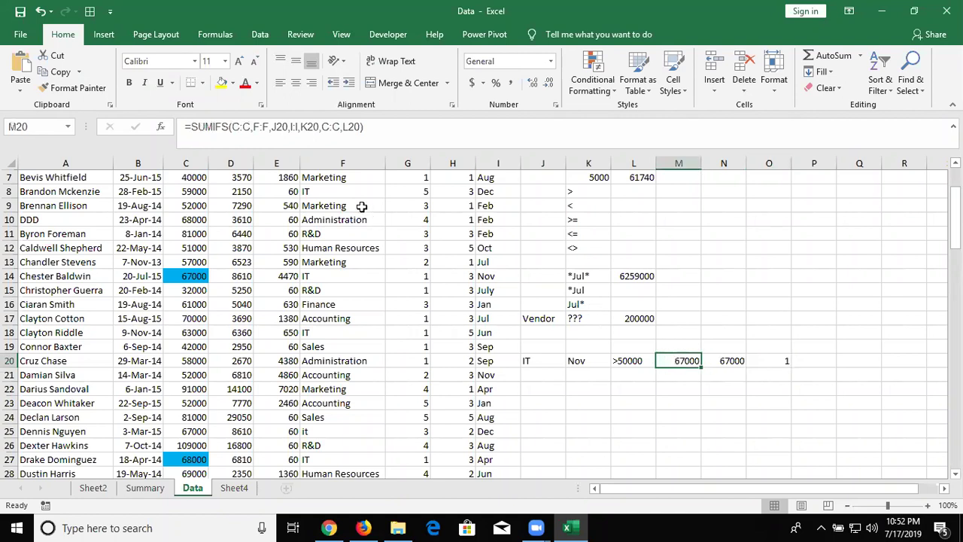
{"action": "left_click", "coordinate": [389, 127]}
{"action": "type", "text": "+"}
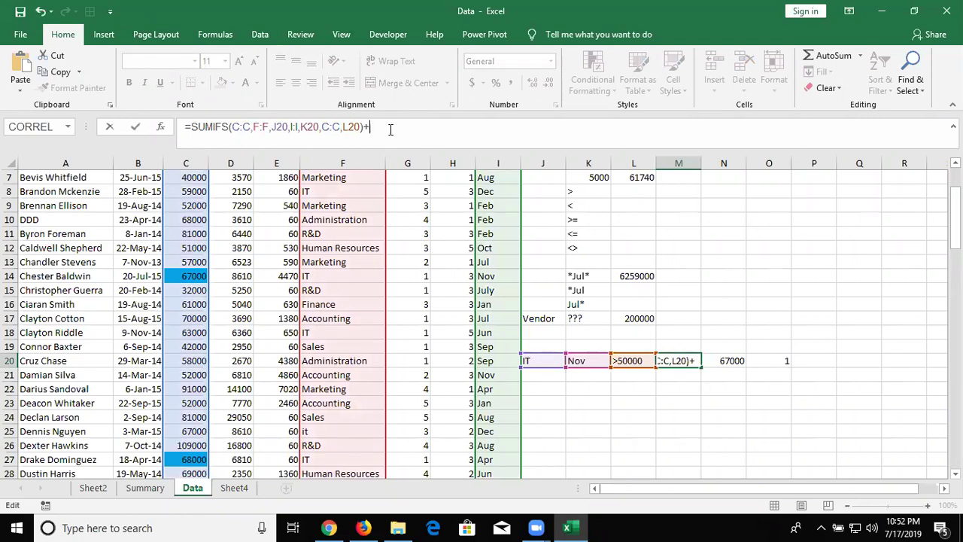
{"action": "key", "text": "Escape"}
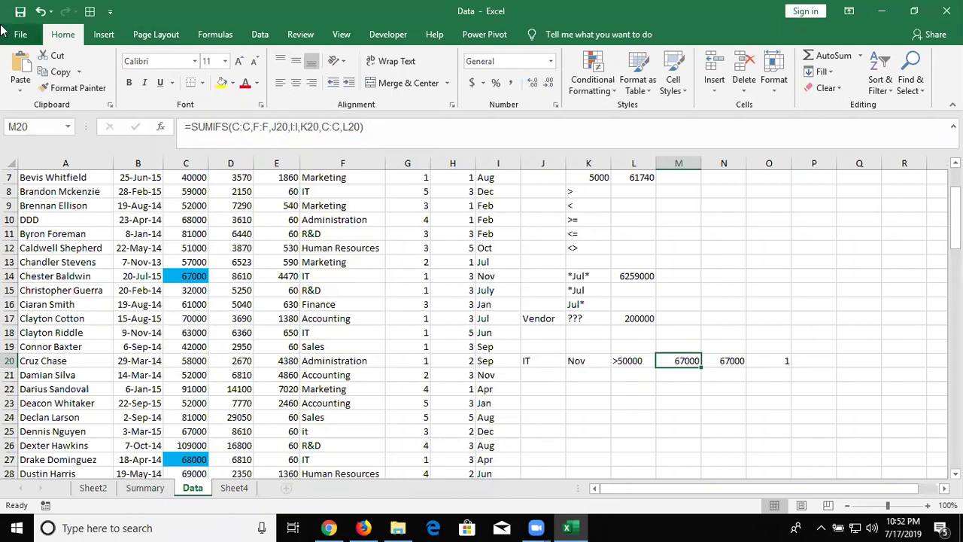
{"action": "left_click", "coordinate": [20, 12]}
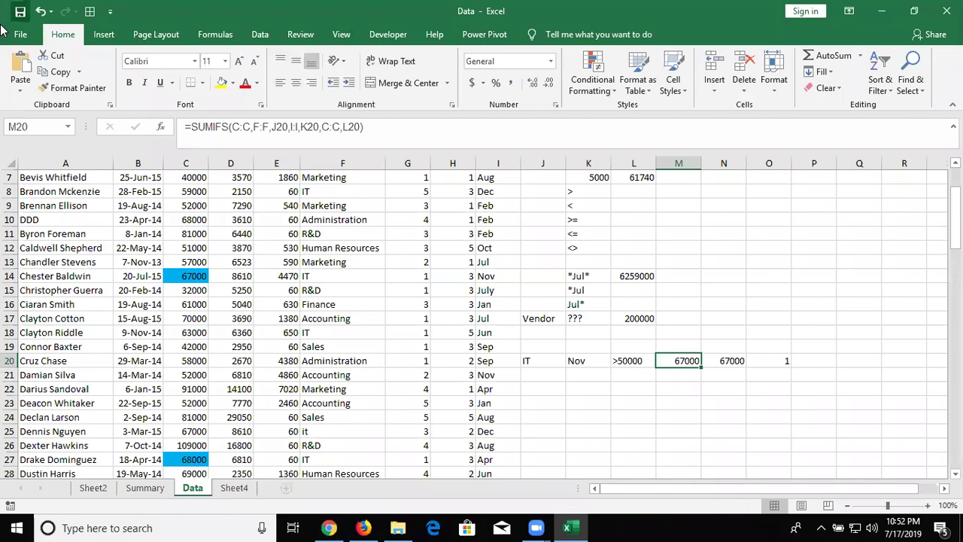
Step: Show the Windows desktop with Win+D, hiding Excel
{"action": "key", "text": "super+d"}
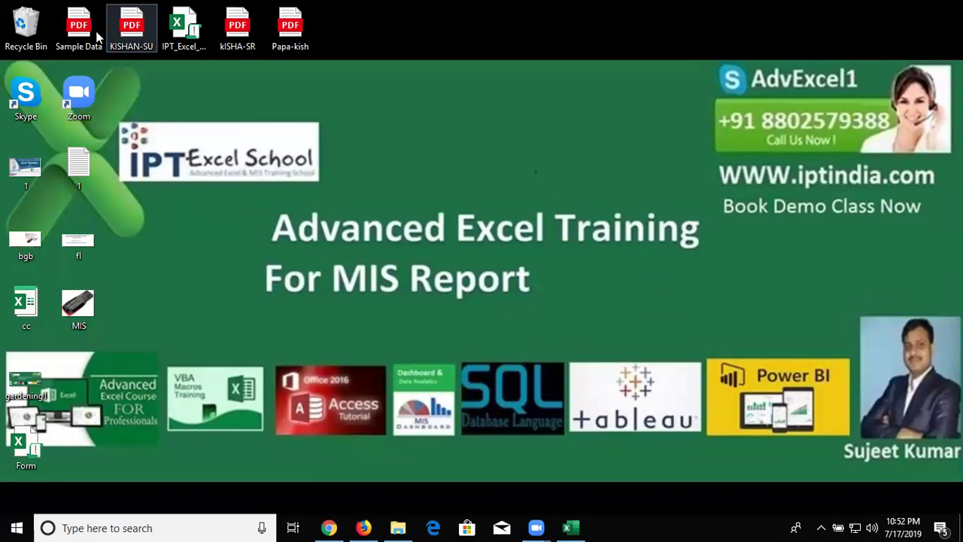